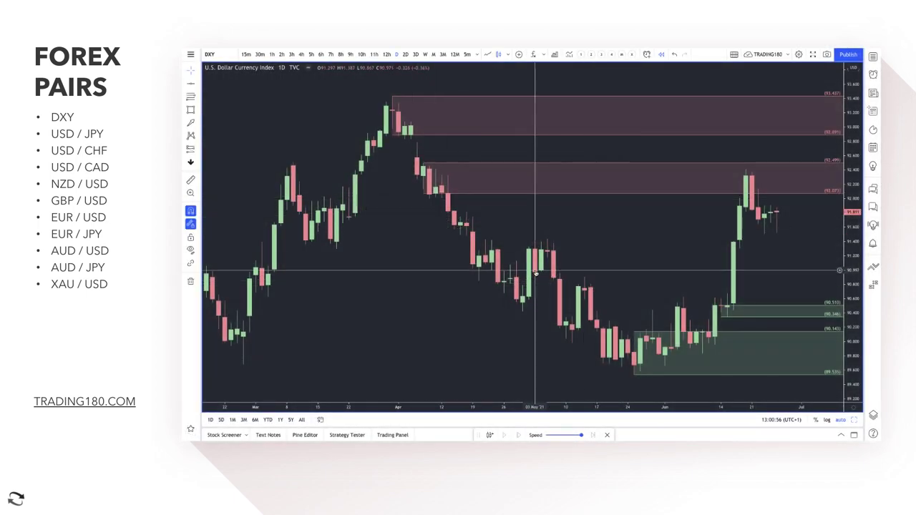
- Brush freehand strokes on the DXY daily chart circling the 90.346–90.510 zone and tracing the June rally and recent pullback
scroll(615, 275, down, 2)
scroll(624, 278, down, 2)
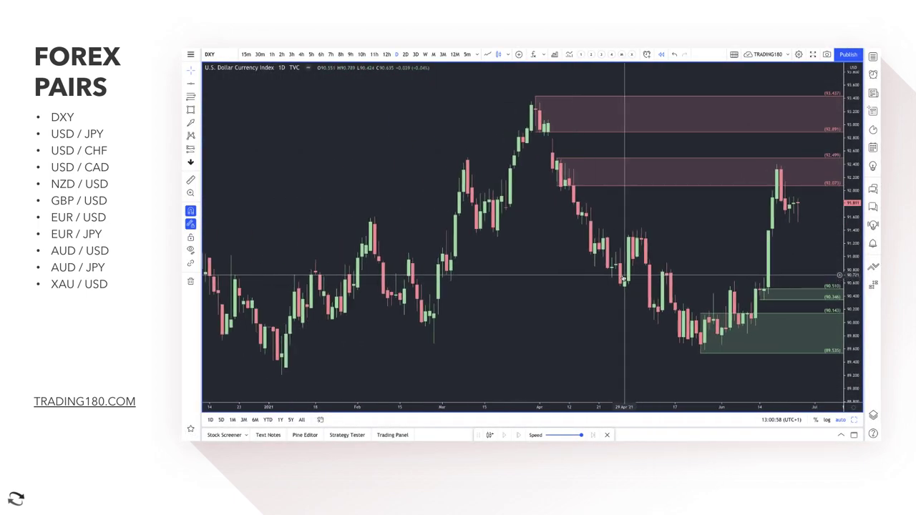
scroll(624, 278, up, 4)
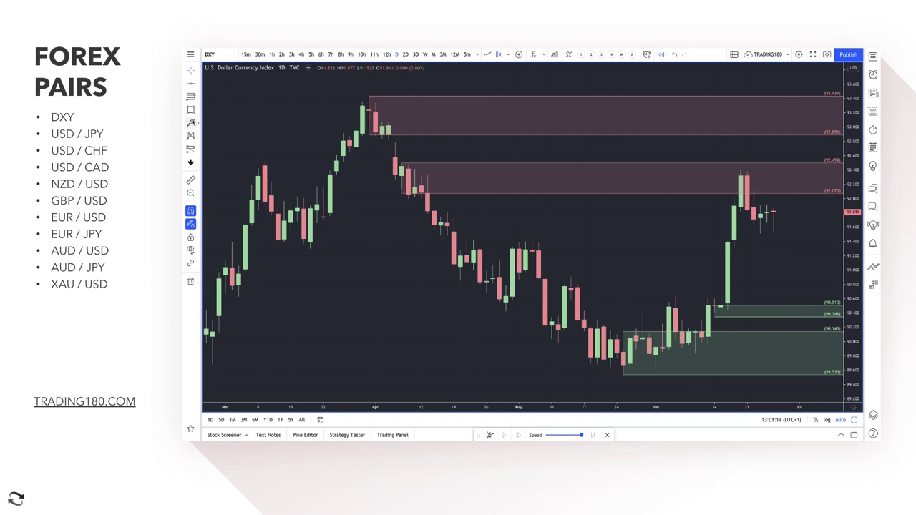
click(198, 123)
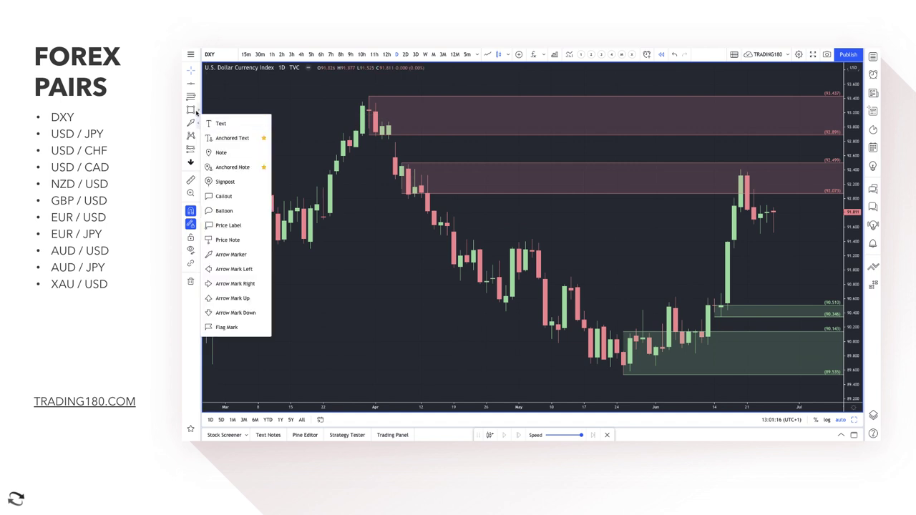
click(198, 109)
click(227, 113)
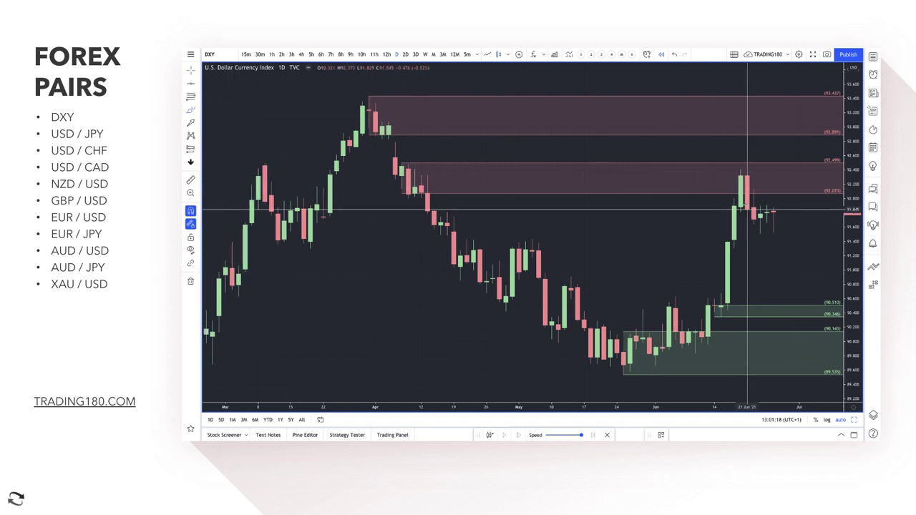
mouse_move(740, 171)
mouse_down()
mouse_move(761, 231)
mouse_move(773, 210)
mouse_move(786, 209)
mouse_up()
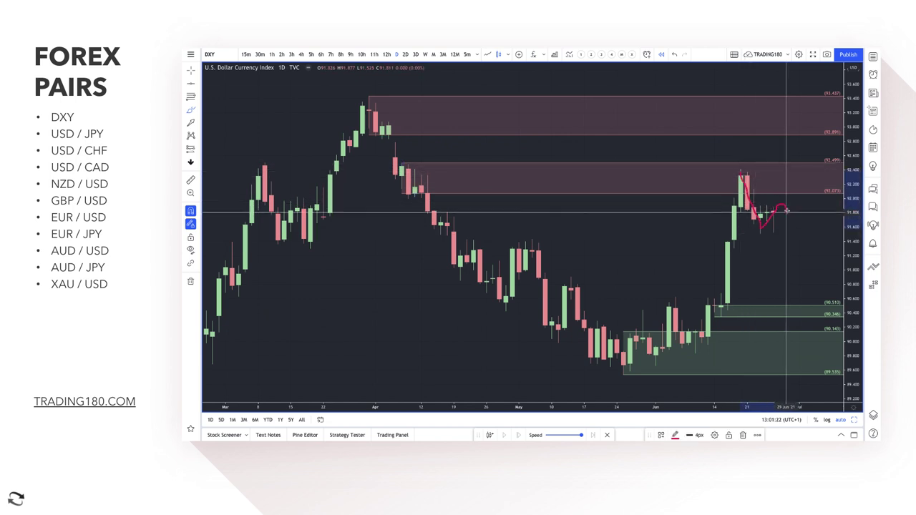
mouse_move(741, 174)
mouse_down()
mouse_move(757, 223)
mouse_move(786, 206)
mouse_up()
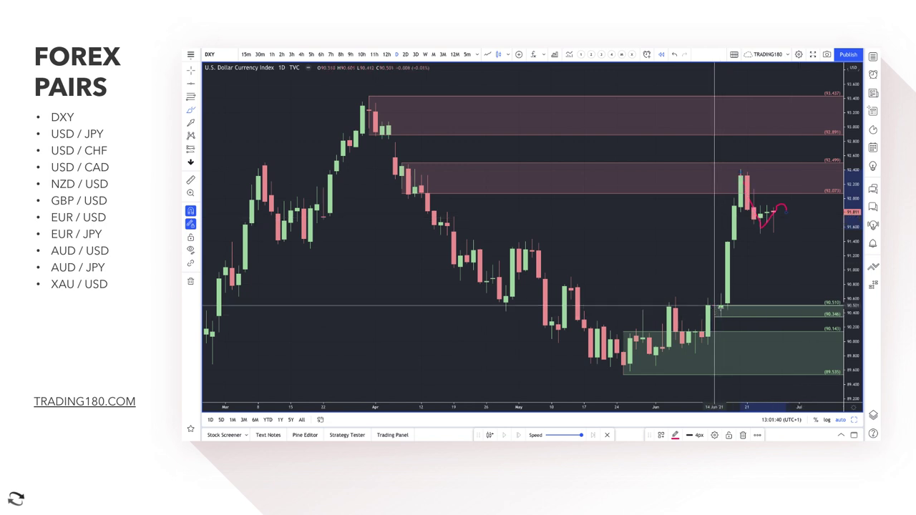
mouse_move(721, 303)
mouse_down()
mouse_move(726, 326)
mouse_move(712, 303)
mouse_move(713, 313)
mouse_move(728, 205)
mouse_move(734, 188)
mouse_move(751, 181)
mouse_up()
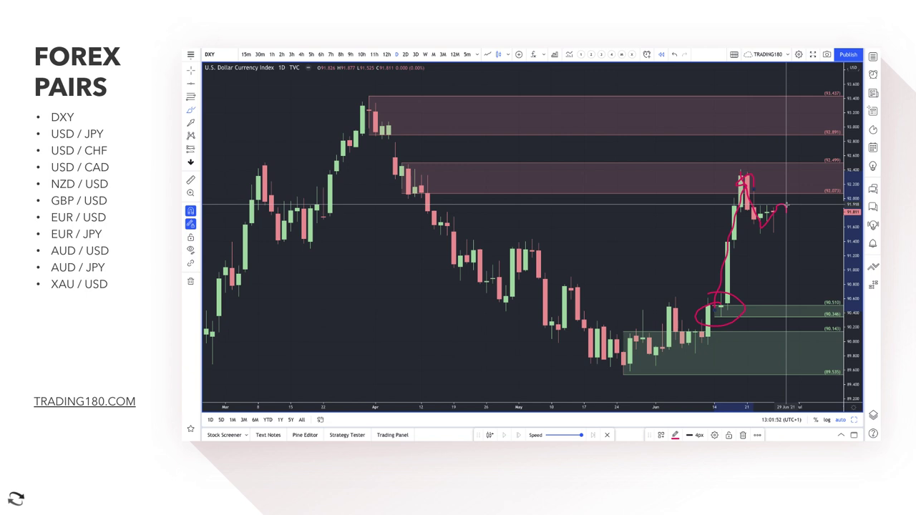
drag(786, 206, 787, 213)
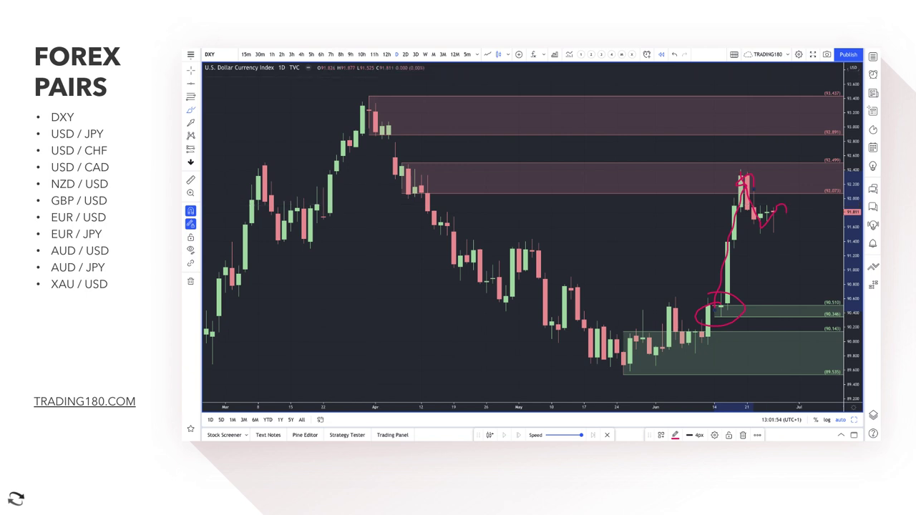
- Switch to the Bloomberg article on a 2022 Fed rate hike and highlight the quote on sustainable inflation and full employment
key(ctrl+Tab)
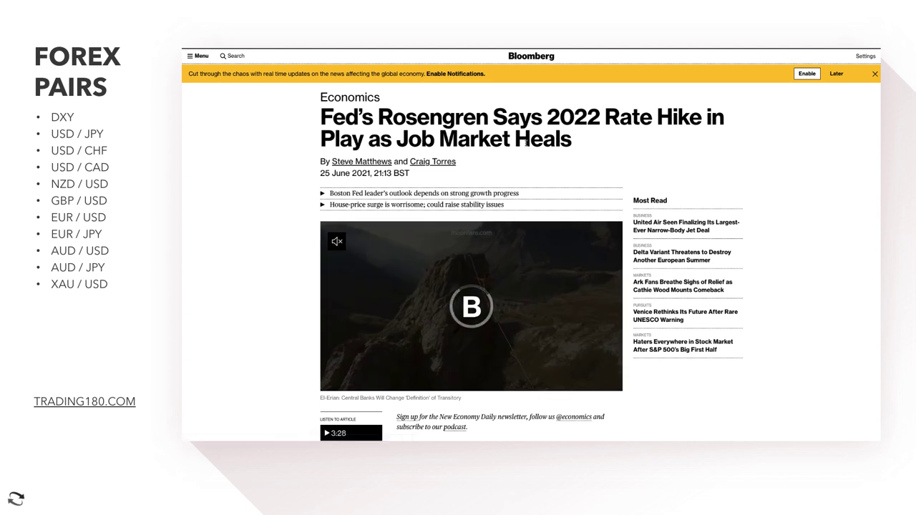
scroll(464, 359, down, 3)
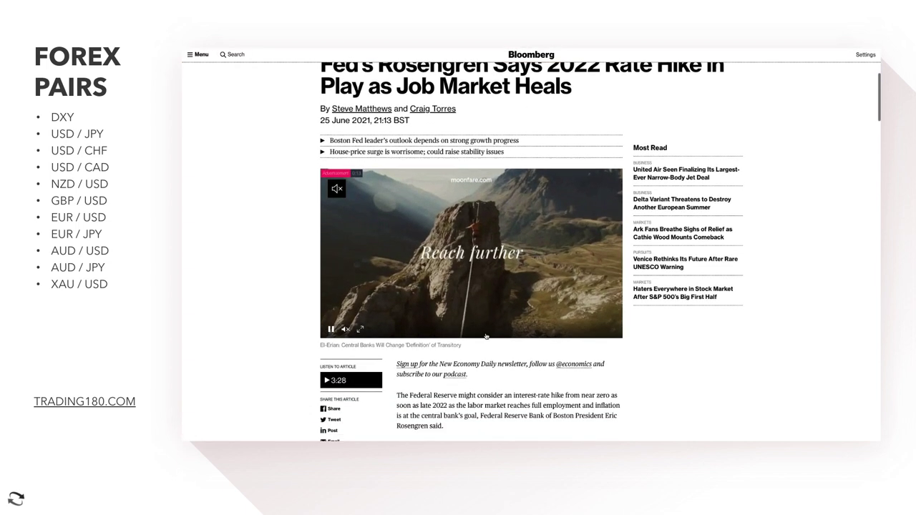
scroll(464, 360, down, 1)
drag(473, 270, 516, 362)
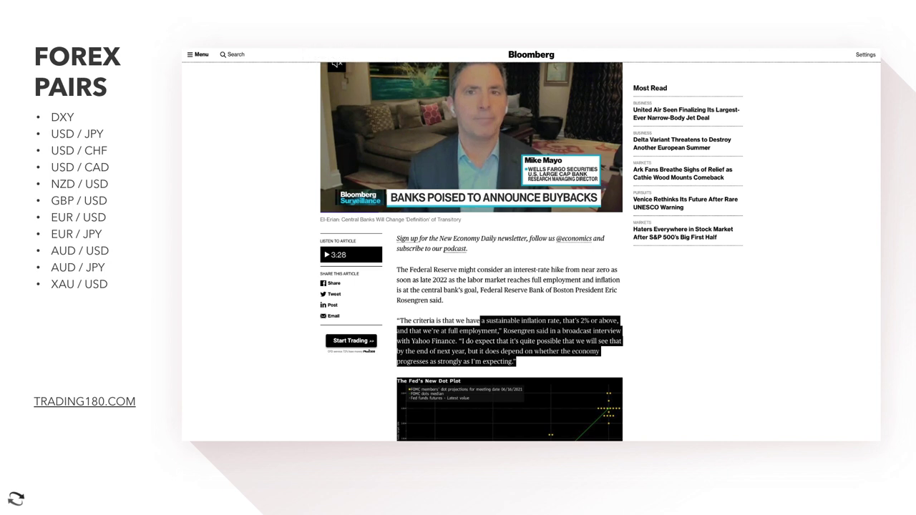
- Open the article "Peak Central Bank Support Marks New Phase for World Recovery" and highlight its opening paragraph on divergences in international policy making
click(350, 44)
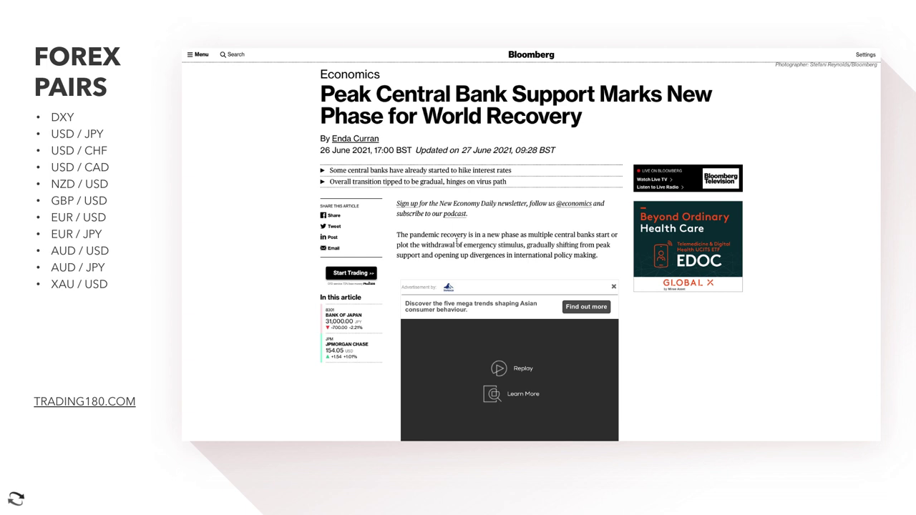
drag(400, 235, 591, 274)
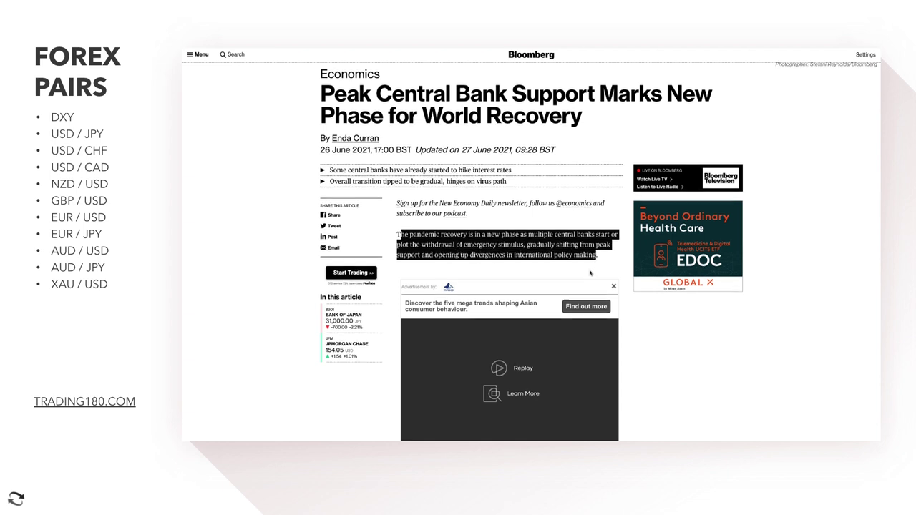
scroll(549, 203, down, 3)
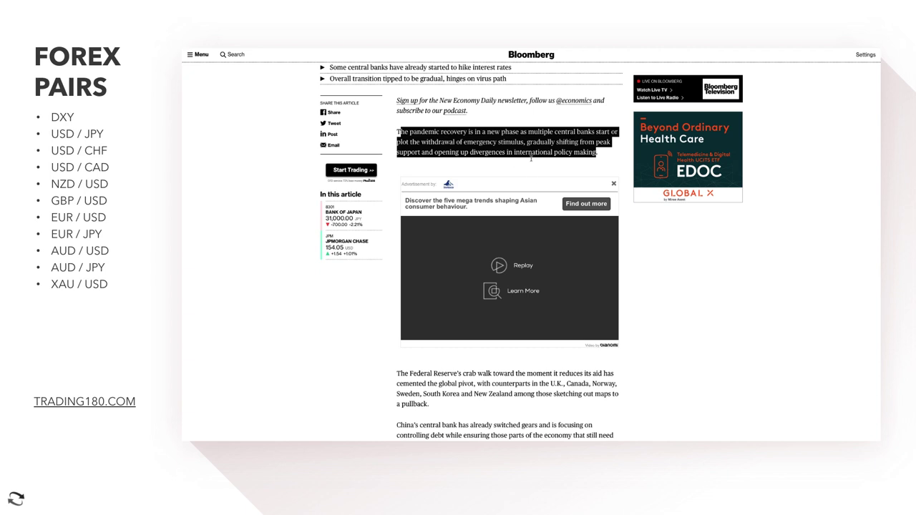
click(499, 152)
drag(496, 152, 599, 152)
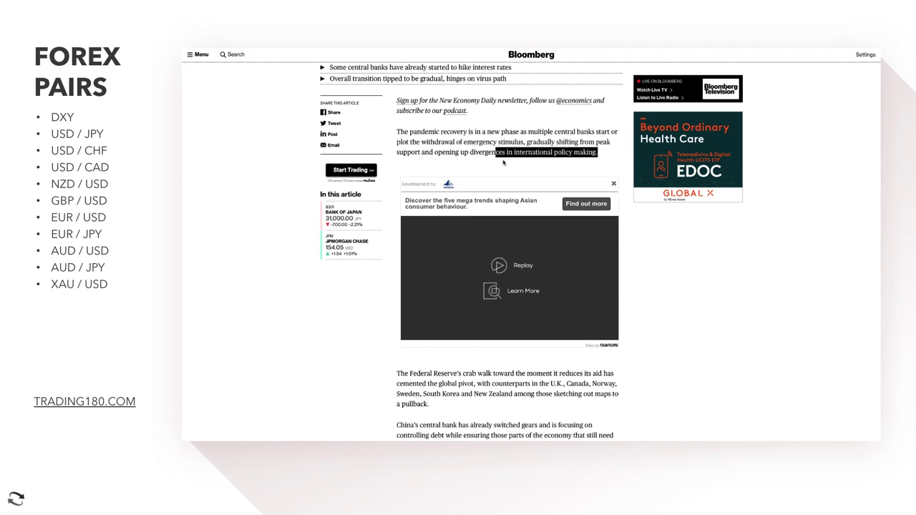
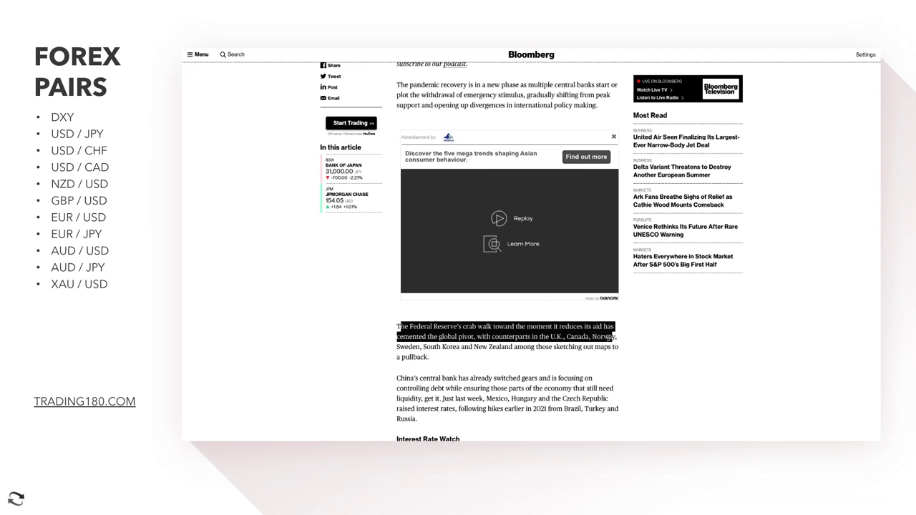
- Highlight the paragraph on the Federal Reserve's global pivot and its counterparts abroad for reading, and clear the selection
drag(609, 337, 435, 348)
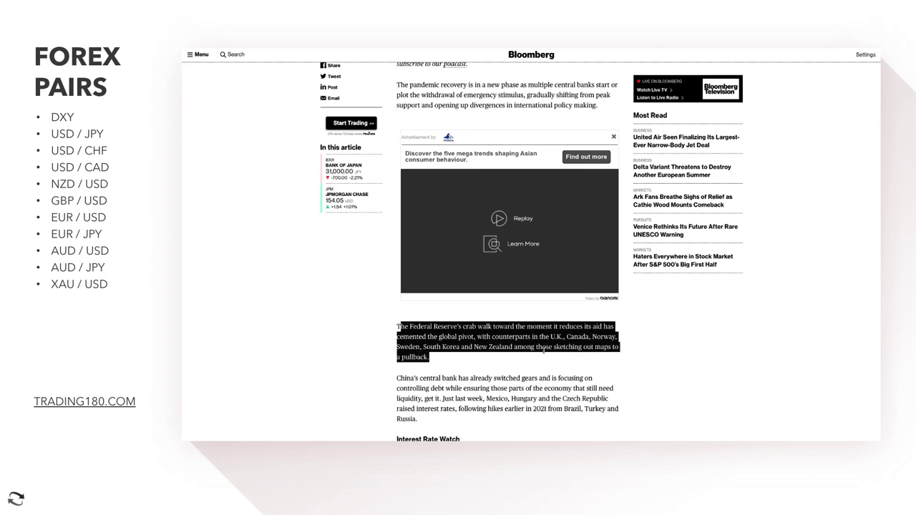
click(427, 353)
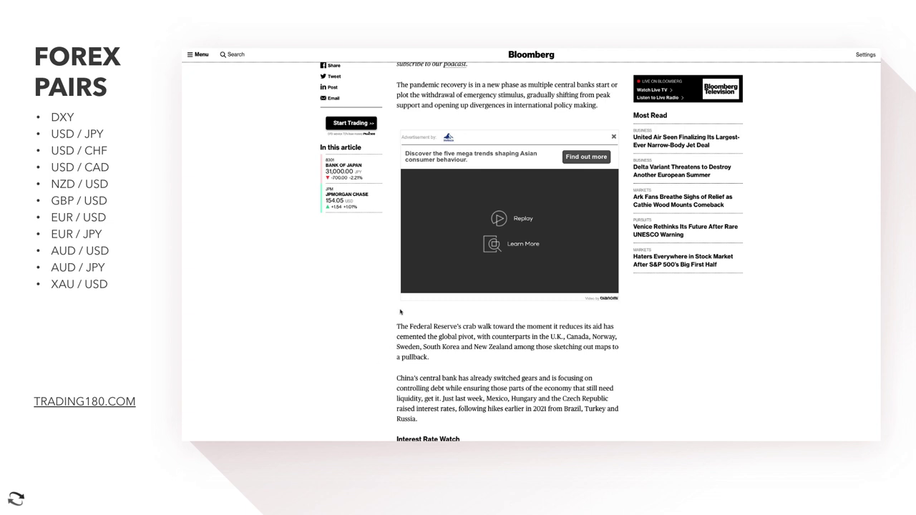
scroll(400, 312, up, 1)
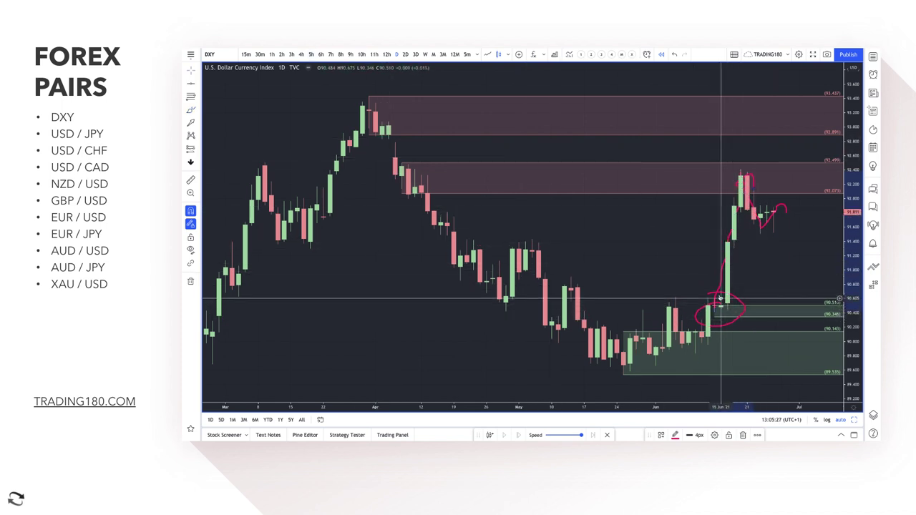
- Return to the DXY chart and undo the brush strokes over the rally, the pullback and the 90.346–90.510 zone
drag(747, 193, 724, 258)
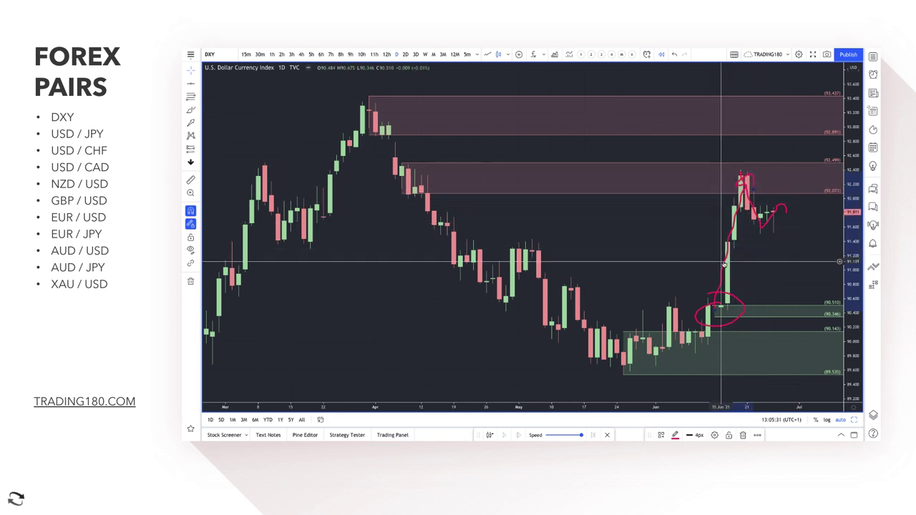
key(ctrl+z)
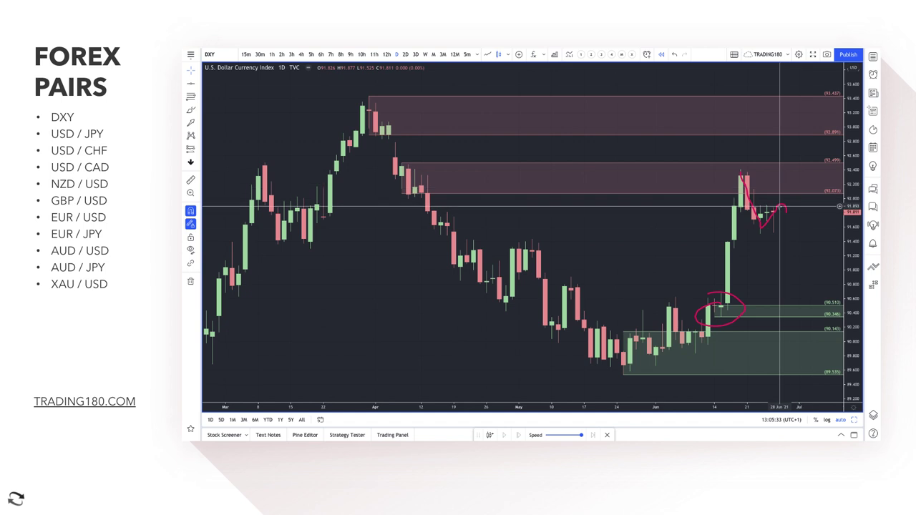
key(ctrl+z)
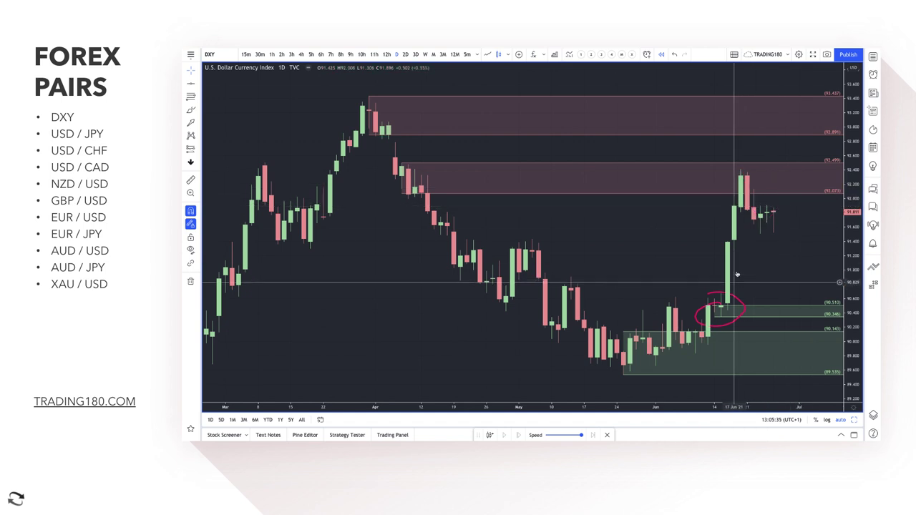
key(ctrl+z)
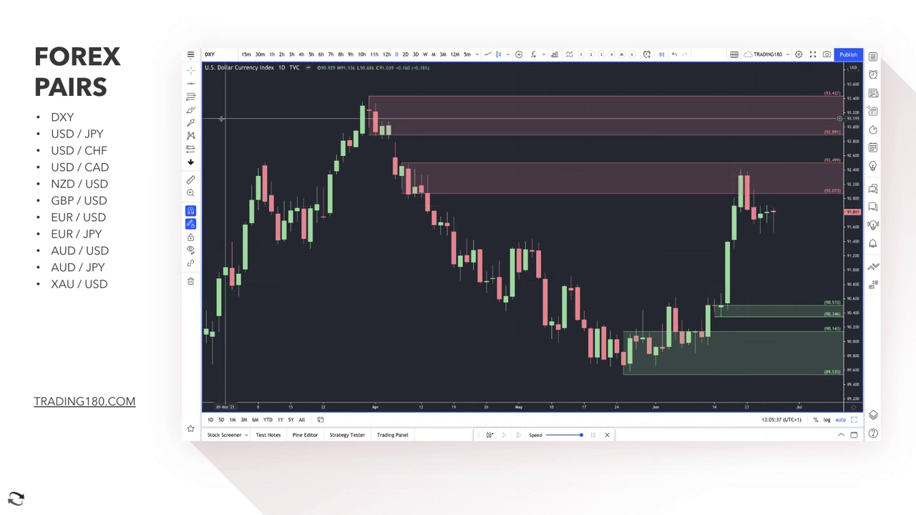
- Circle the latest candles with the brush and handwrite 2022 in the empty area below the March and April candles
click(190, 109)
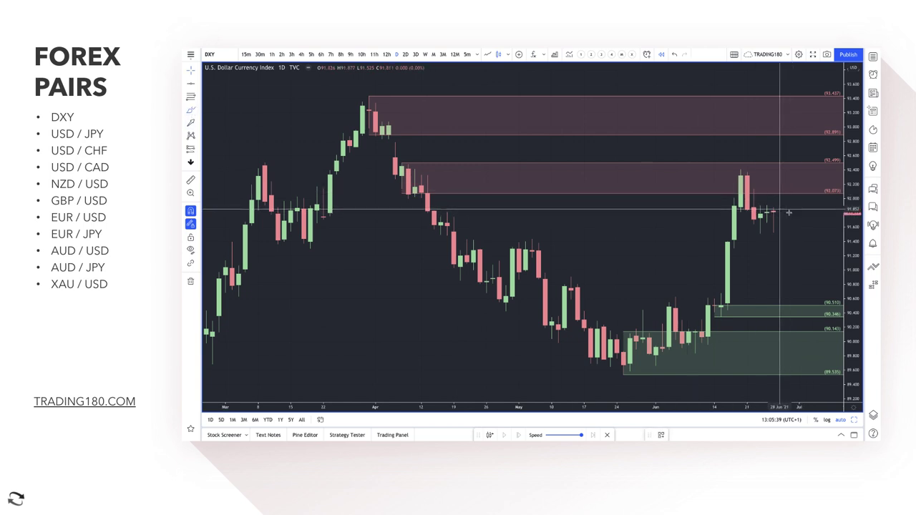
mouse_move(779, 212)
mouse_down()
mouse_move(753, 208)
mouse_move(779, 204)
mouse_up()
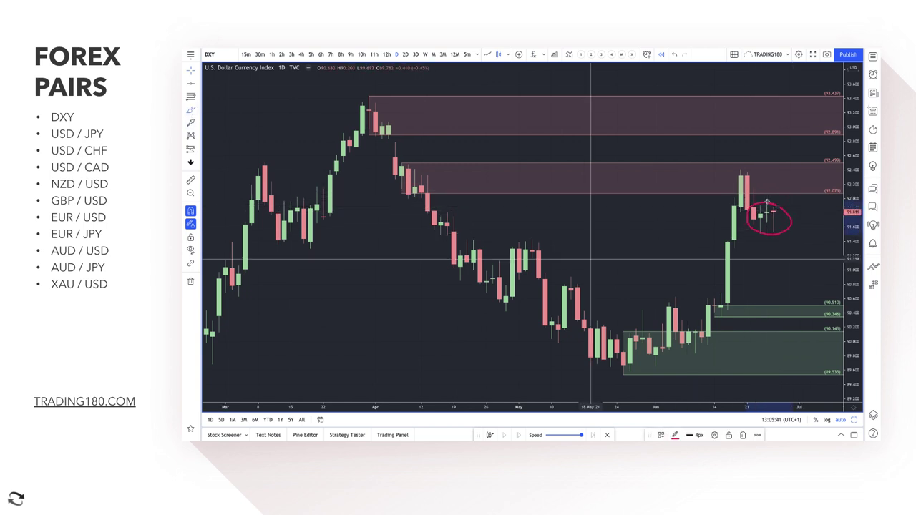
mouse_move(306, 304)
mouse_down()
mouse_move(318, 301)
mouse_move(350, 327)
mouse_move(346, 304)
mouse_move(402, 320)
mouse_move(425, 292)
mouse_move(432, 319)
mouse_up()
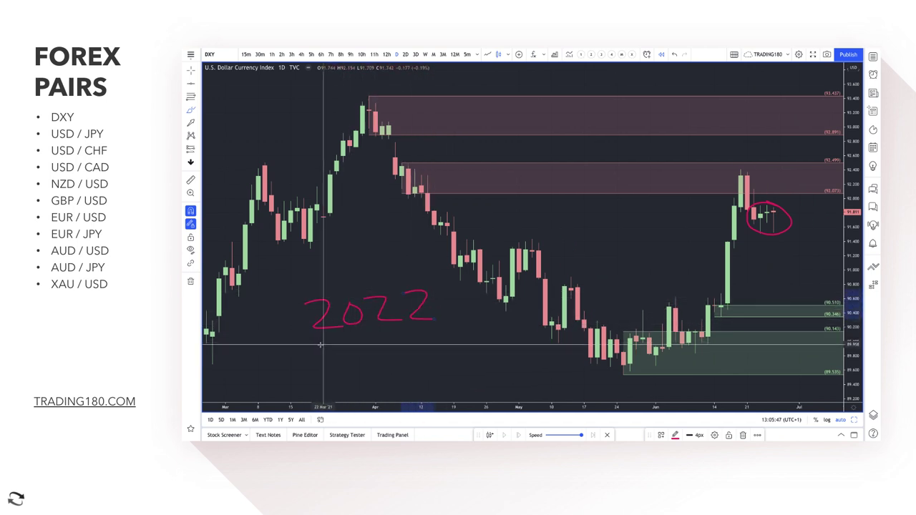
- Draw a brush arrow pointing up at the handwritten 2022 and a second arrow pointing right beside it
drag(374, 373, 376, 342)
drag(368, 355, 385, 352)
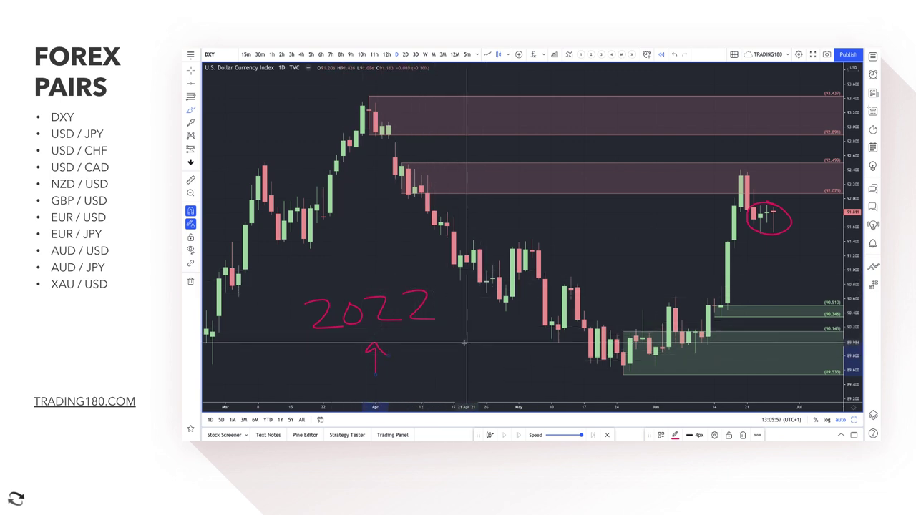
mouse_move(465, 344)
mouse_down()
mouse_move(532, 345)
mouse_move(527, 361)
mouse_up()
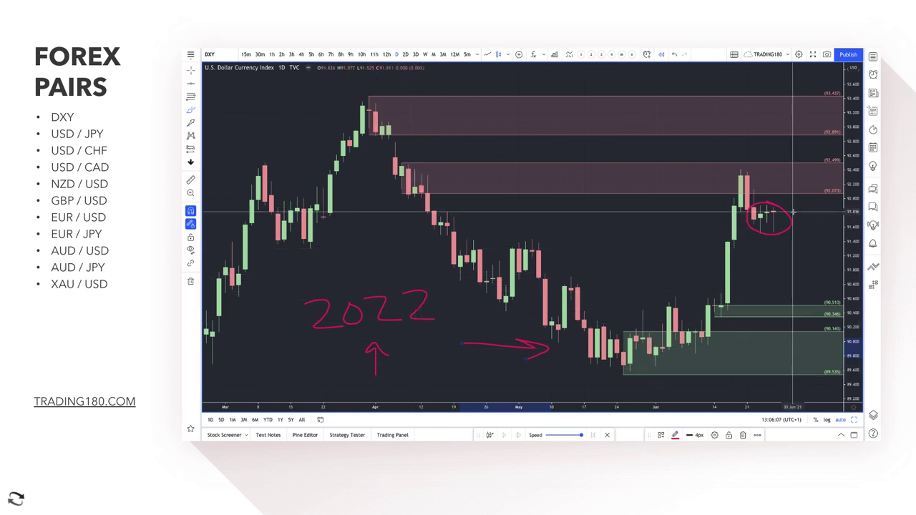
- Sketch freehand price projections after the latest candles, up through the 92.073–92.499 zone and down to the 90.346–90.510 zone, with rebound arrows
mouse_move(780, 207)
mouse_down()
mouse_move(806, 278)
mouse_move(818, 278)
mouse_up()
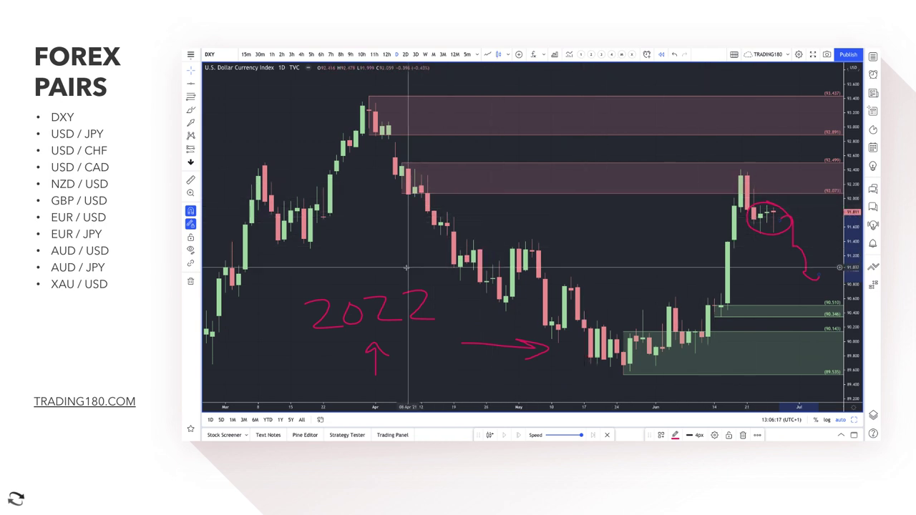
click(189, 111)
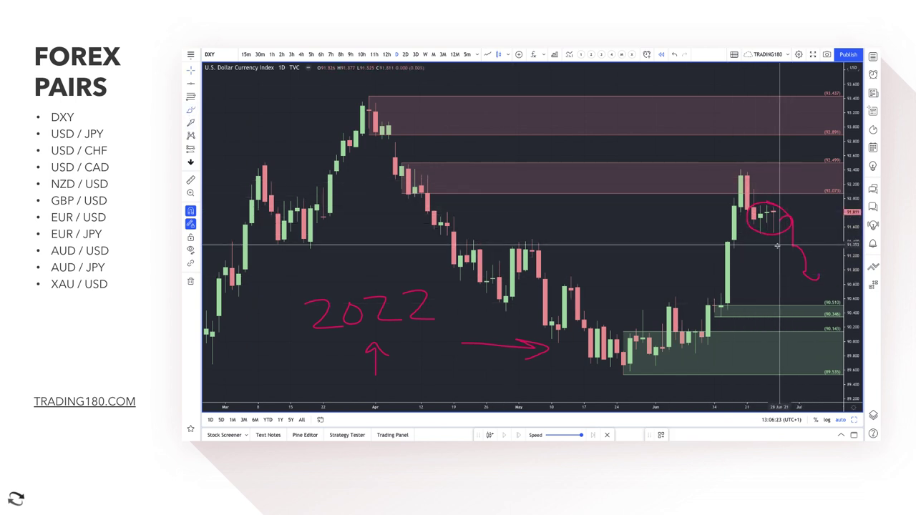
mouse_move(773, 211)
mouse_down()
mouse_move(816, 137)
mouse_move(822, 224)
mouse_move(840, 205)
mouse_move(757, 213)
mouse_up()
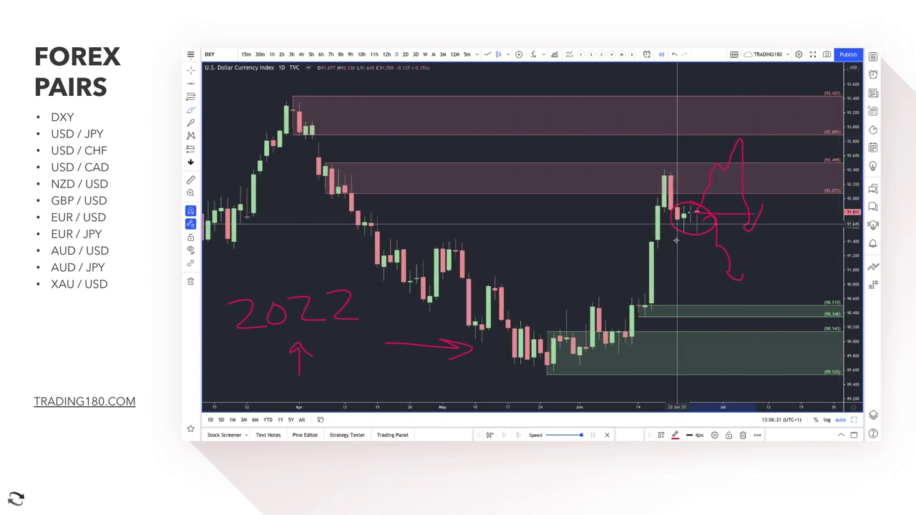
mouse_move(679, 224)
mouse_down()
mouse_move(764, 238)
mouse_move(799, 160)
mouse_up()
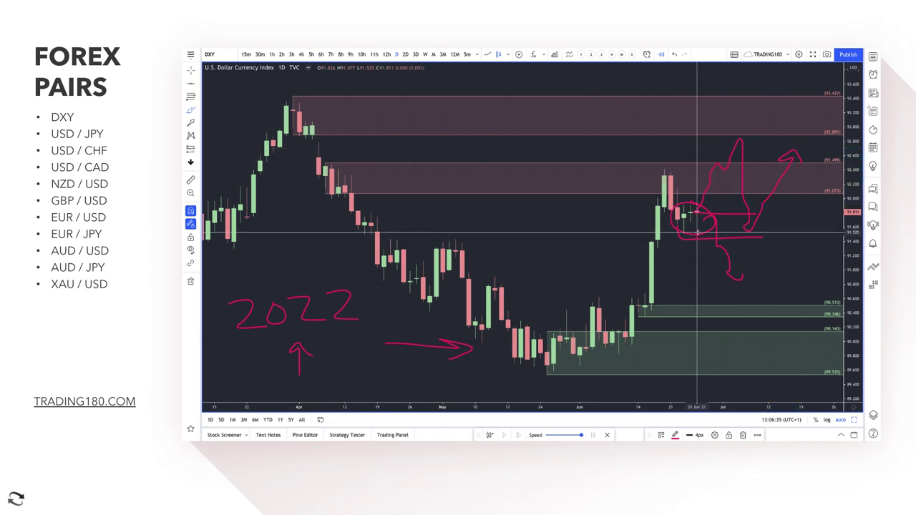
mouse_move(698, 233)
mouse_down()
mouse_move(745, 313)
mouse_move(774, 279)
mouse_move(788, 287)
mouse_up()
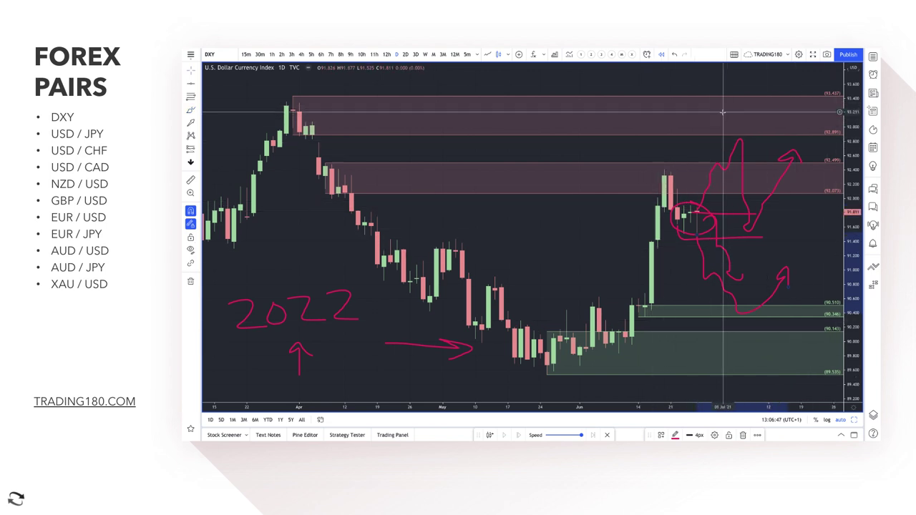
- Delete the brush strokes for the upper price path, the horizontal line at the current price and the circle around the latest candles
click(709, 187)
key(Delete)
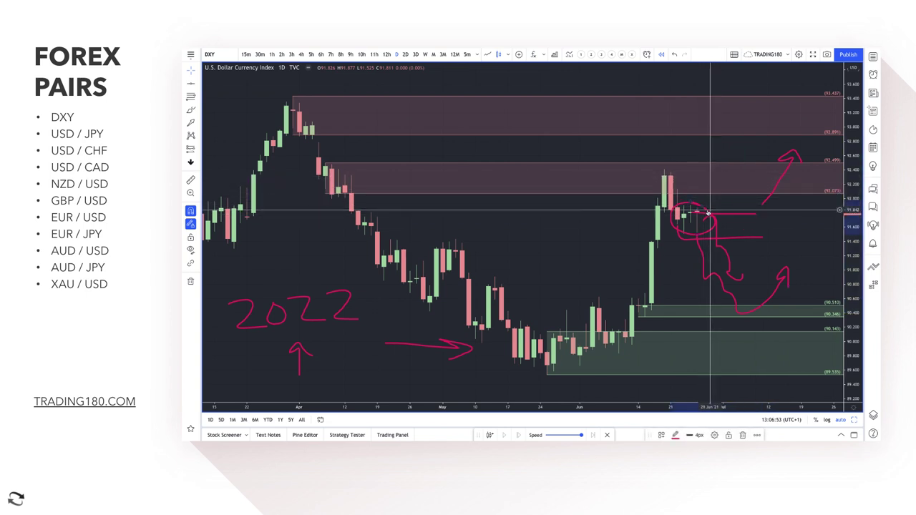
click(714, 216)
key(Delete)
click(715, 214)
key(Delete)
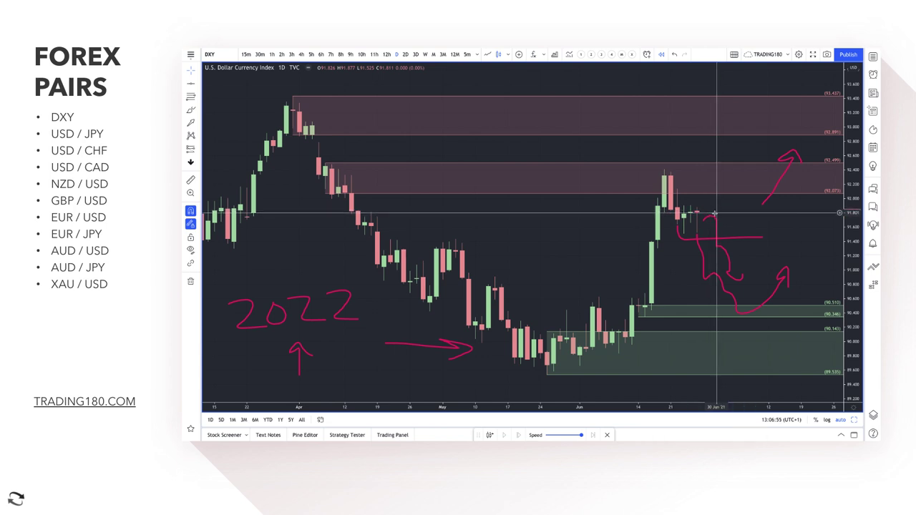
- Delete the brush strokes for the upward arrow, the short downward path and the longer path reaching the 90.346–90.510 zone
click(781, 185)
key(Delete)
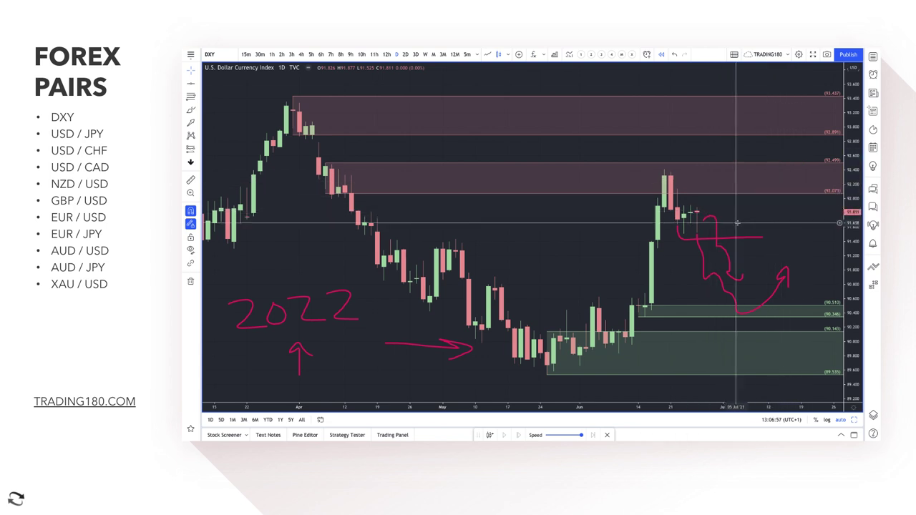
click(716, 227)
key(Delete)
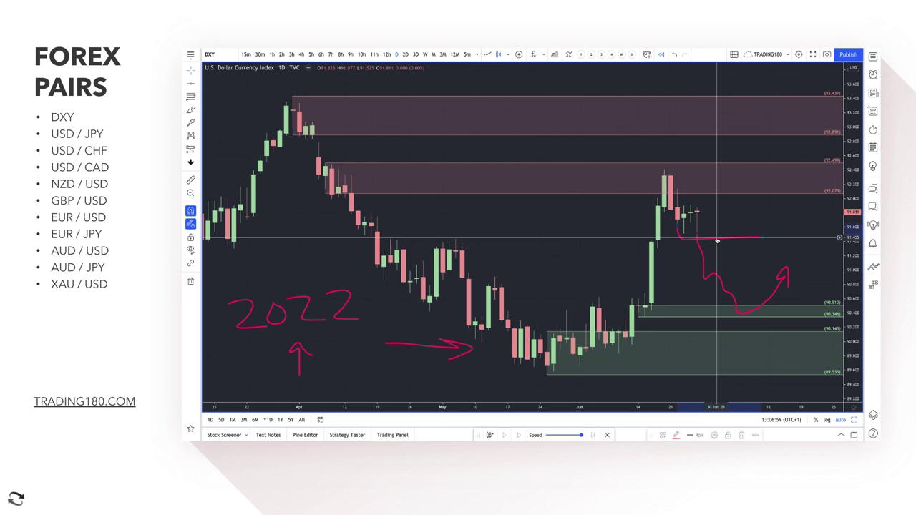
click(705, 252)
key(Delete)
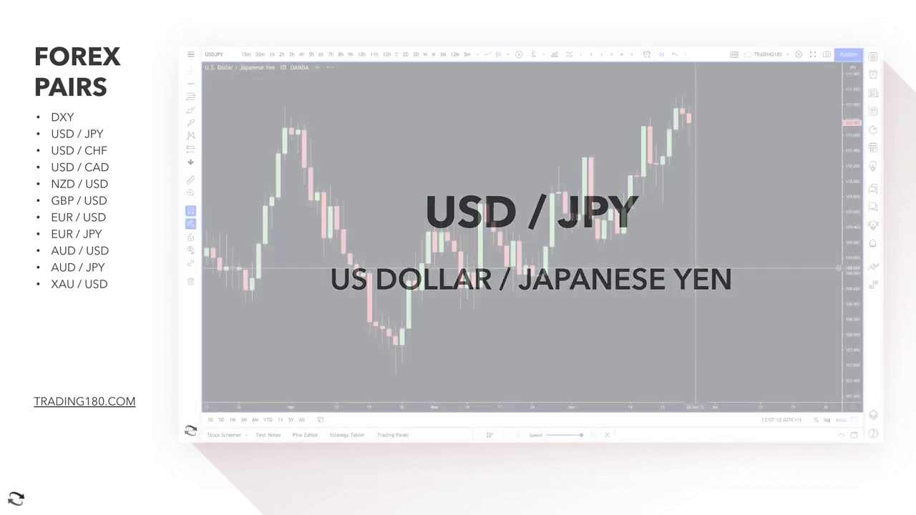
- On USD/JPY, brush a circle around the early-April highs, handwrite E beside it, and draw an arc across to the mid-June high
scroll(630, 190, up, 3)
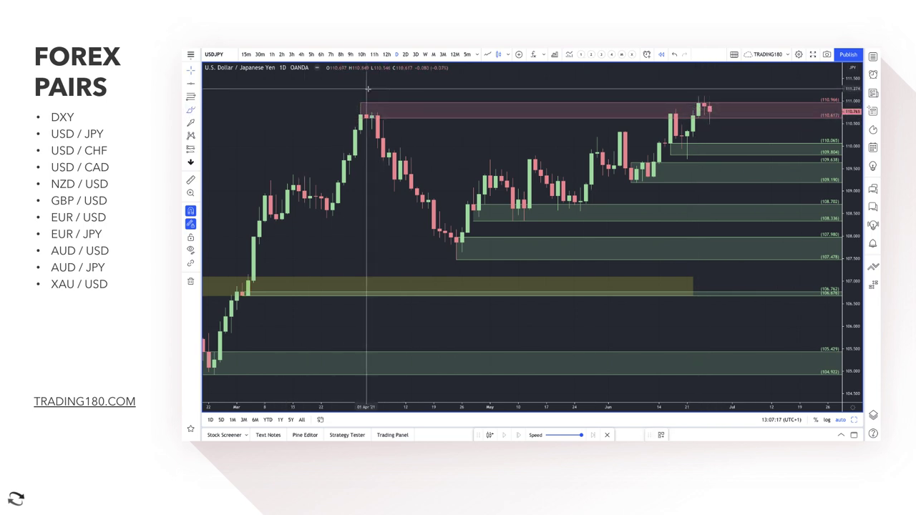
drag(385, 95, 389, 104)
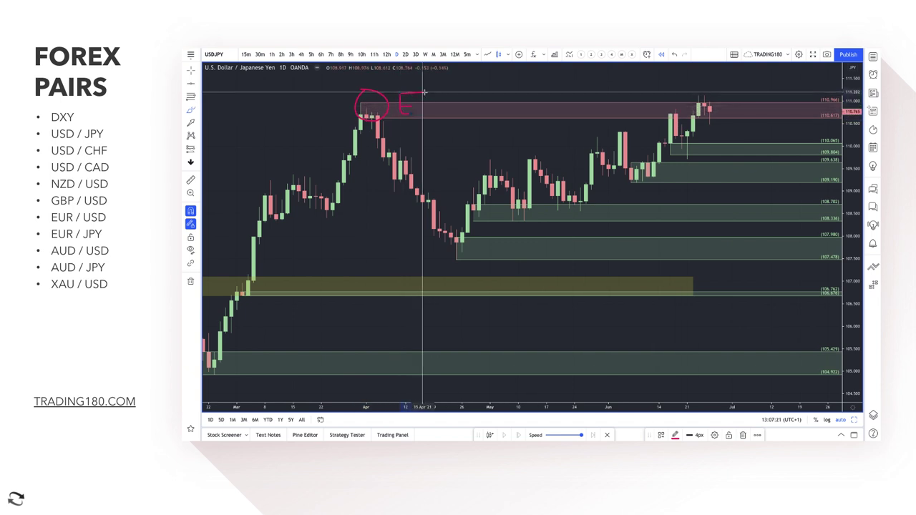
mouse_move(428, 107)
mouse_down()
mouse_move(536, 84)
mouse_move(675, 109)
mouse_up()
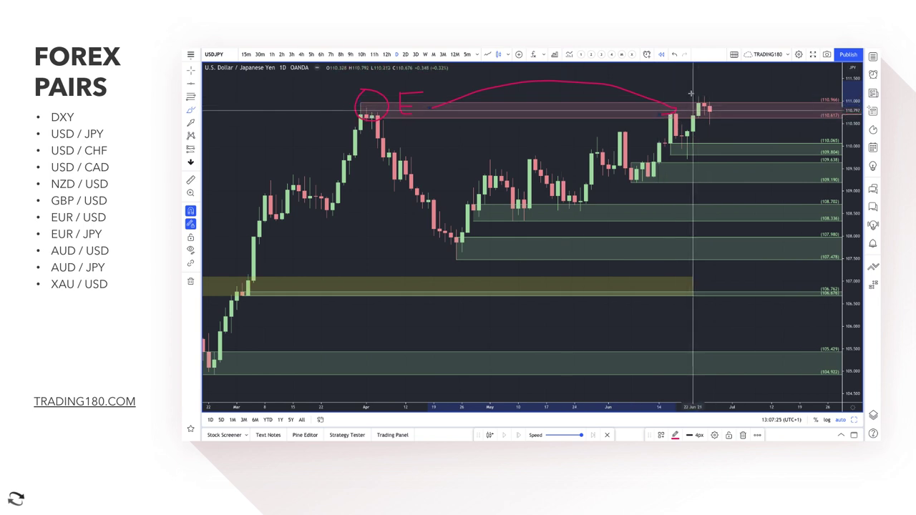
- Brush a question mark above the mid-June high, upward and downward arrows after the latest candle, and a curved arrow rising from the 107.478–107.980 zone
drag(675, 74, 684, 82)
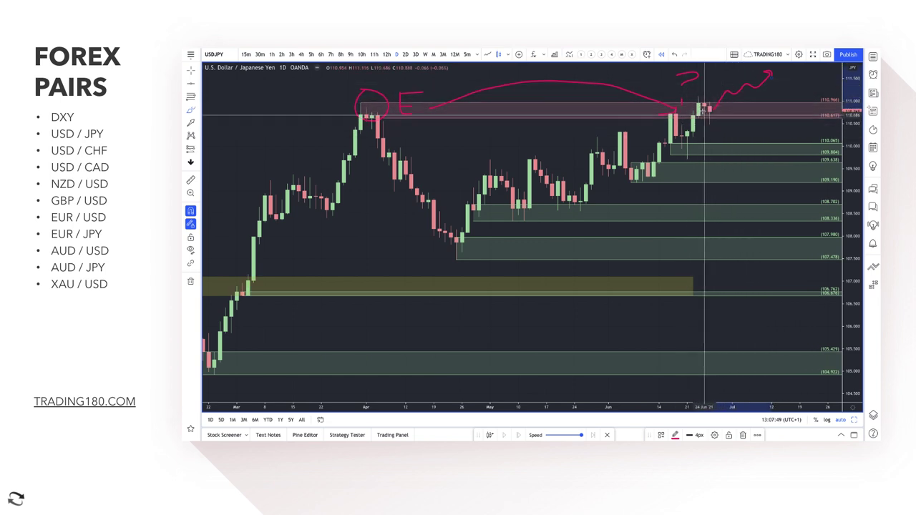
drag(709, 107, 730, 133)
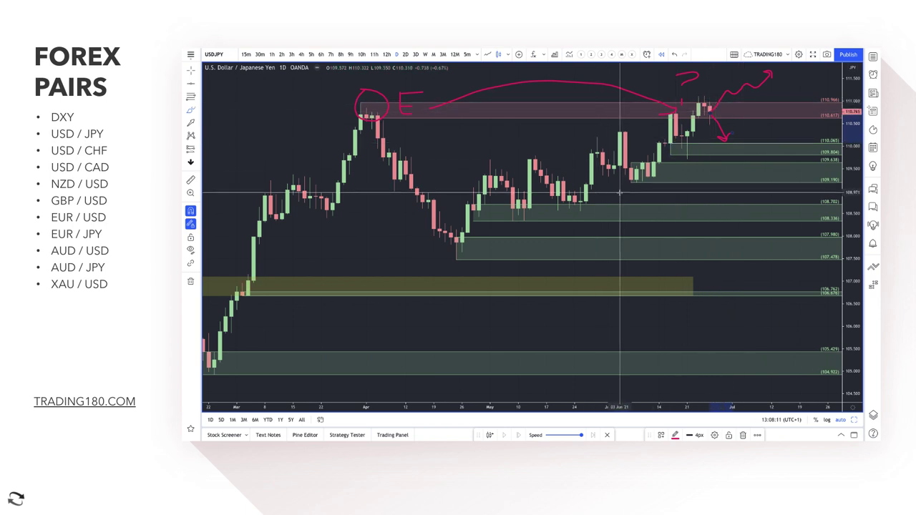
mouse_move(482, 249)
mouse_down()
mouse_move(608, 206)
mouse_move(695, 151)
mouse_move(686, 159)
mouse_up()
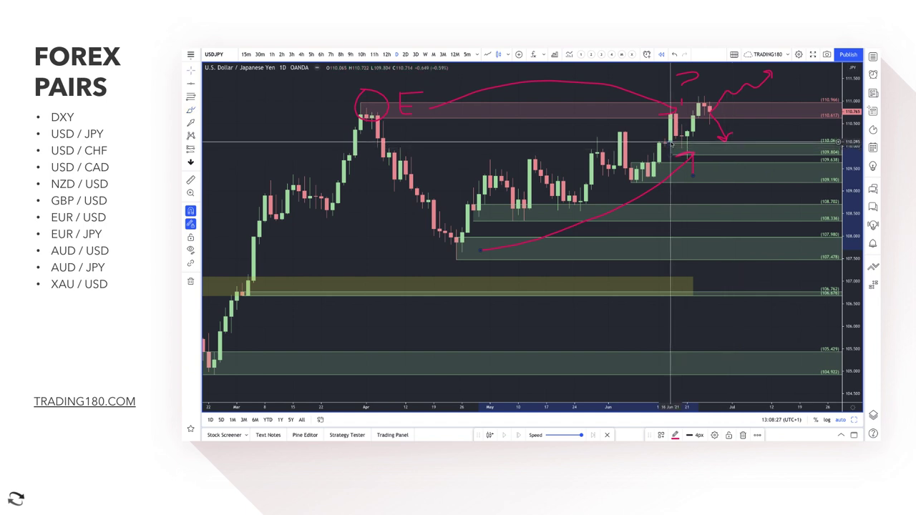
- Redraw the highest June demand zone to span 109.718–110.234 and brush a rising path from it past the 110.617–110.966 zone
drag(670, 143, 681, 135)
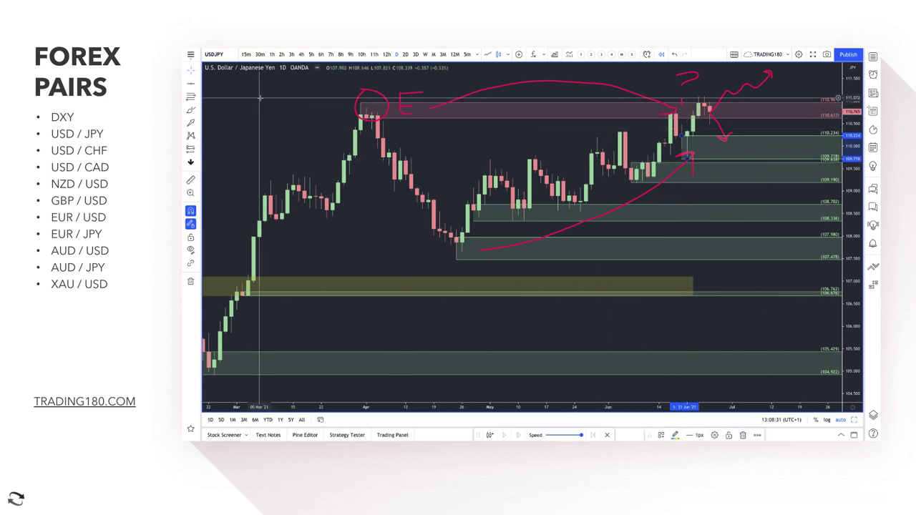
click(194, 111)
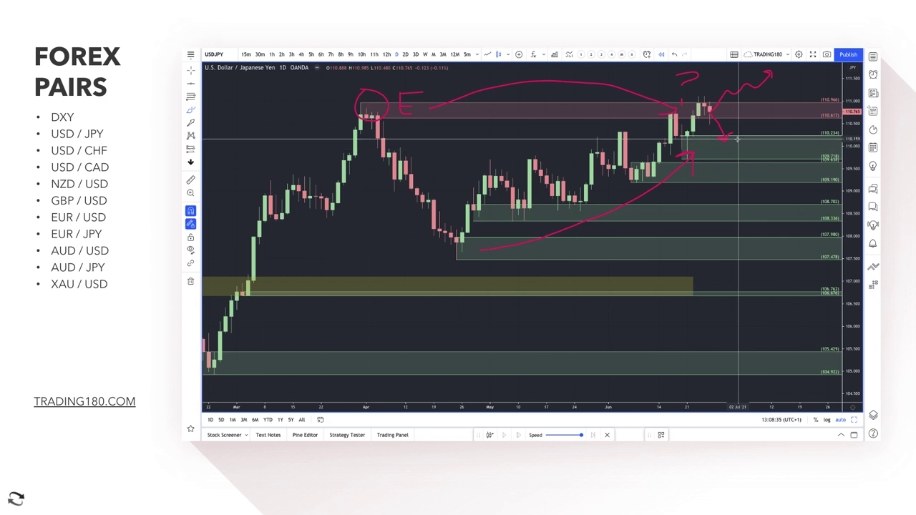
drag(739, 152, 820, 95)
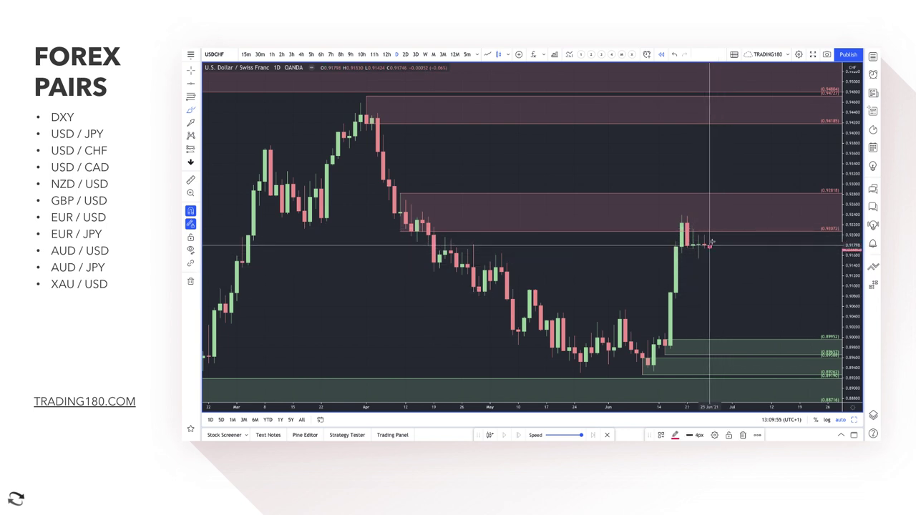
- On USD/CHF, brush projections up into the 0.92072–0.92818 zone and down to the 0.89952 zone with rebounds, plus horizontal lines by the latest candles
mouse_move(711, 244)
mouse_down()
mouse_move(723, 190)
mouse_move(741, 256)
mouse_move(777, 209)
mouse_up()
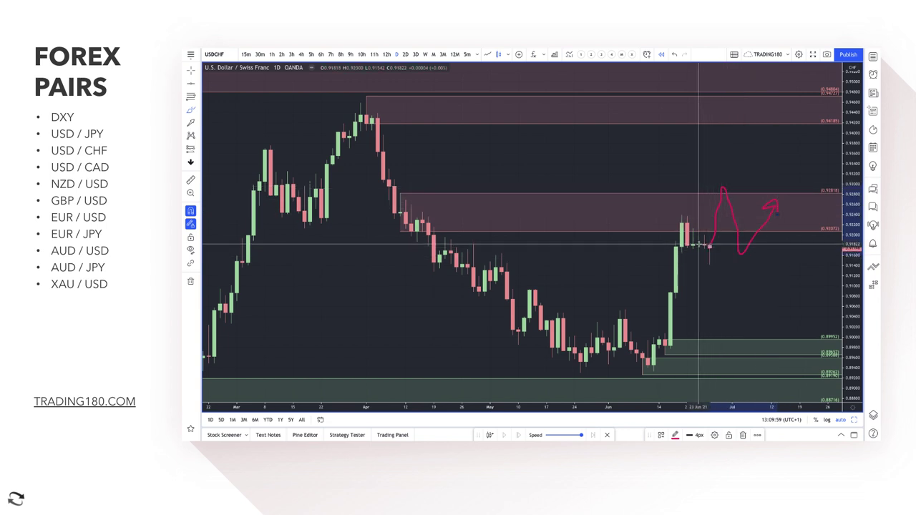
drag(707, 246, 766, 246)
drag(700, 259, 759, 269)
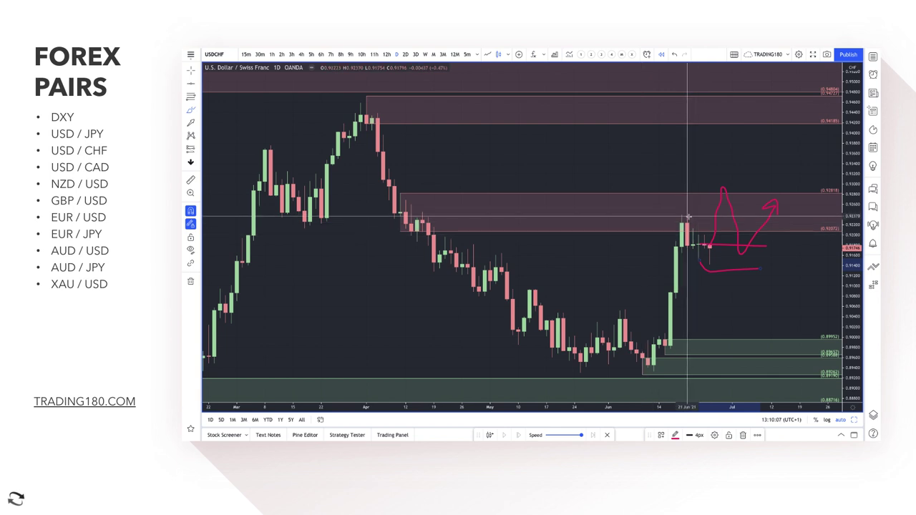
mouse_move(705, 277)
mouse_down()
mouse_move(734, 336)
mouse_move(771, 308)
mouse_move(780, 336)
mouse_up()
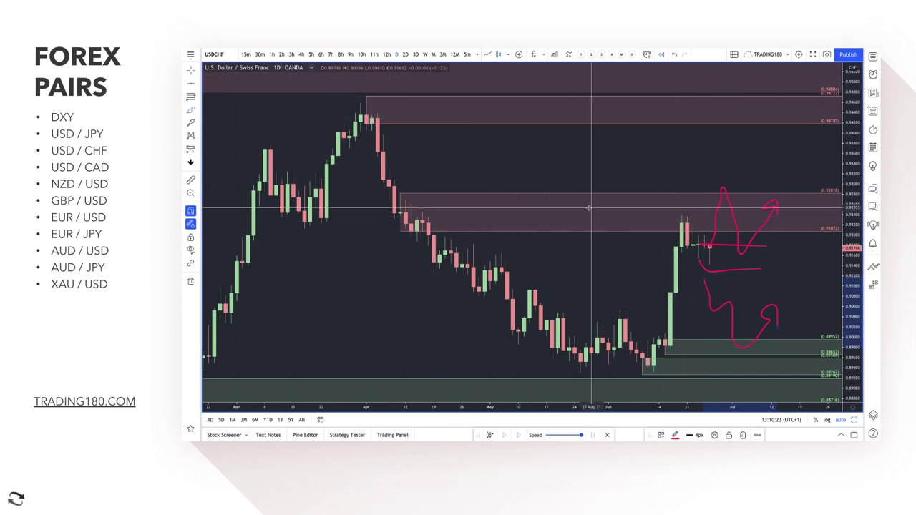
drag(648, 194, 659, 205)
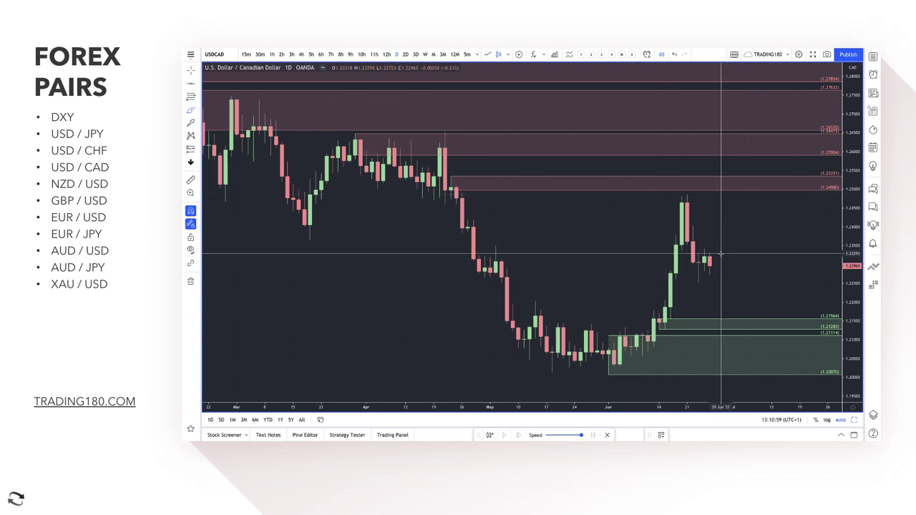
- On USD/CAD, mark a red supply zone at 1.23528–1.24872 from the June high and brush two arrows turning down from it
click(686, 194)
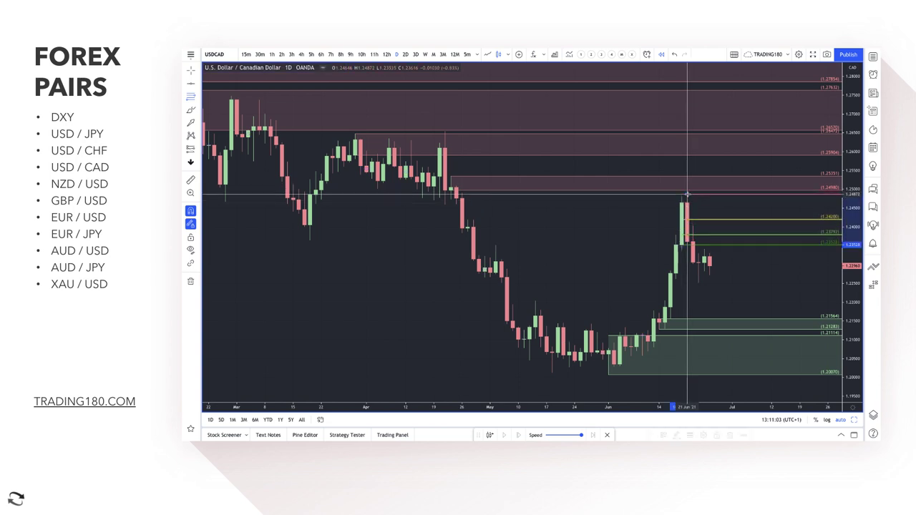
click(659, 435)
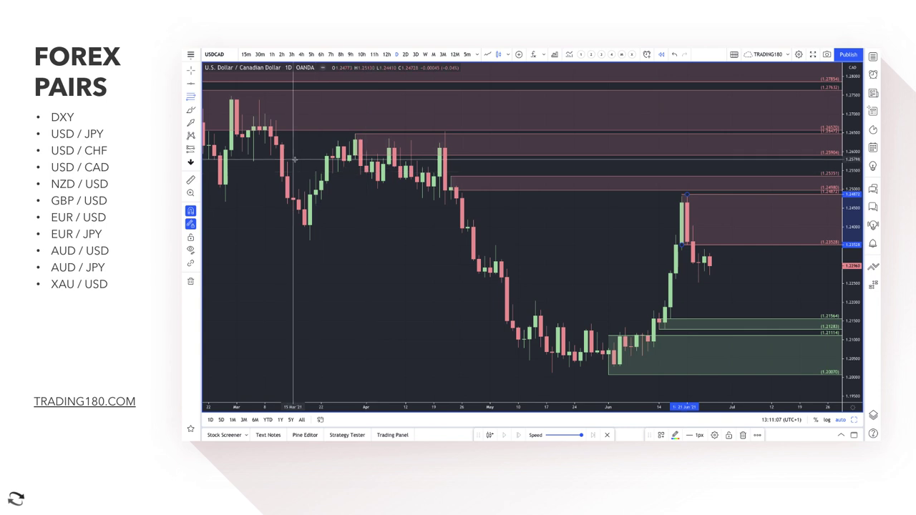
click(699, 254)
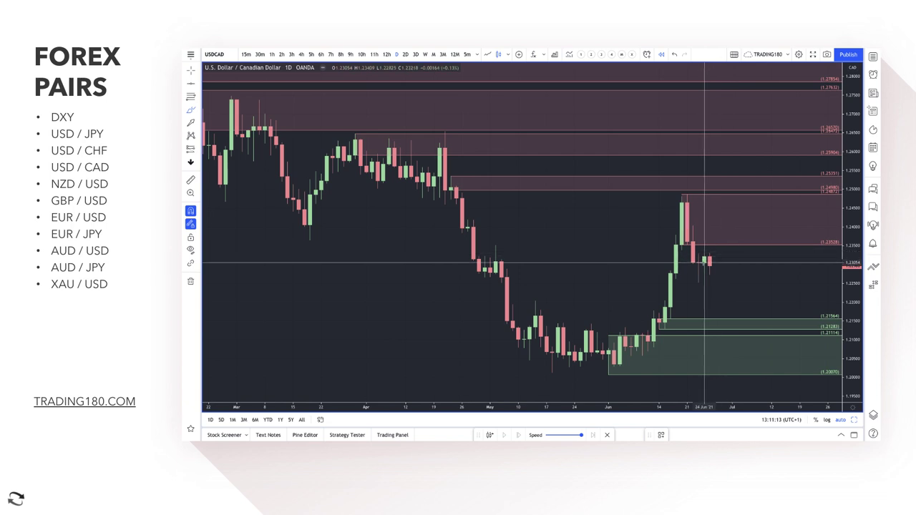
mouse_move(710, 249)
mouse_down()
mouse_move(740, 215)
mouse_move(783, 291)
mouse_move(788, 278)
mouse_up()
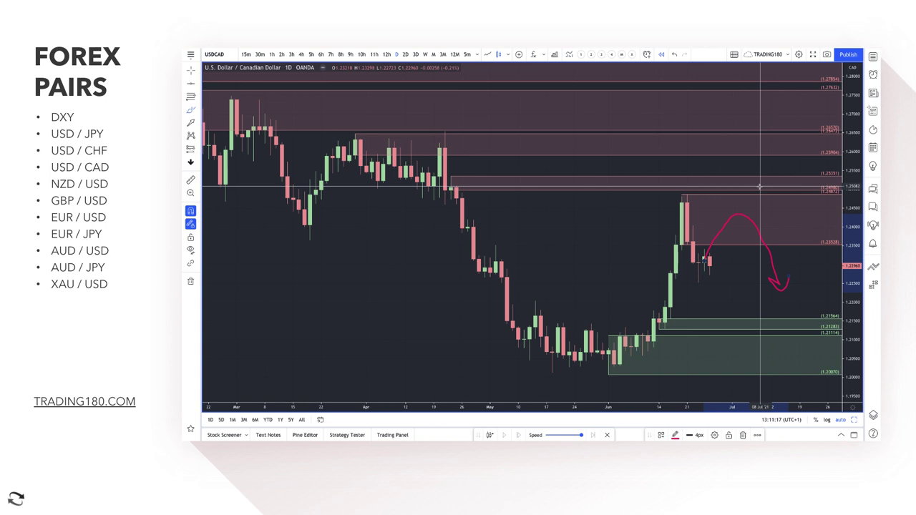
mouse_move(760, 188)
mouse_down()
mouse_move(796, 218)
mouse_move(805, 213)
mouse_up()
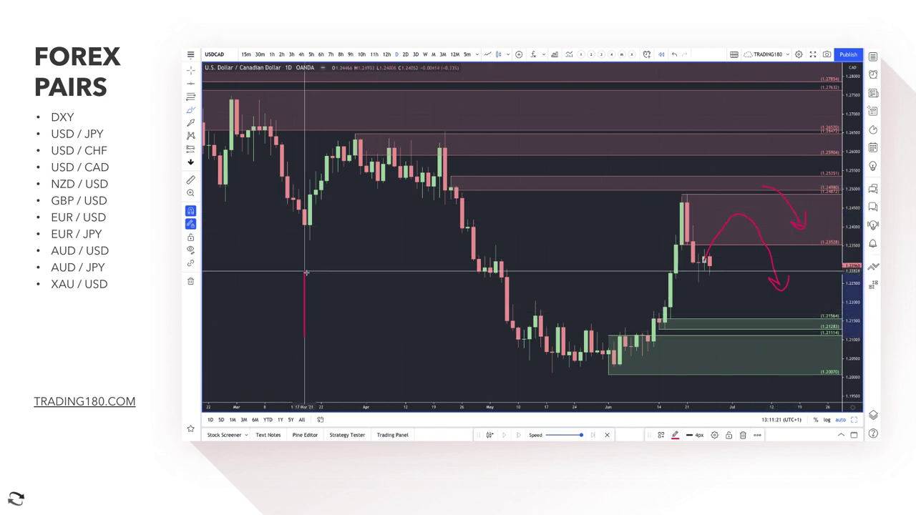
- In the empty area below the March and April candles, brush diverging and converging arrow pairs, two parallel up arrows and two parallel down arrows
drag(296, 284, 312, 285)
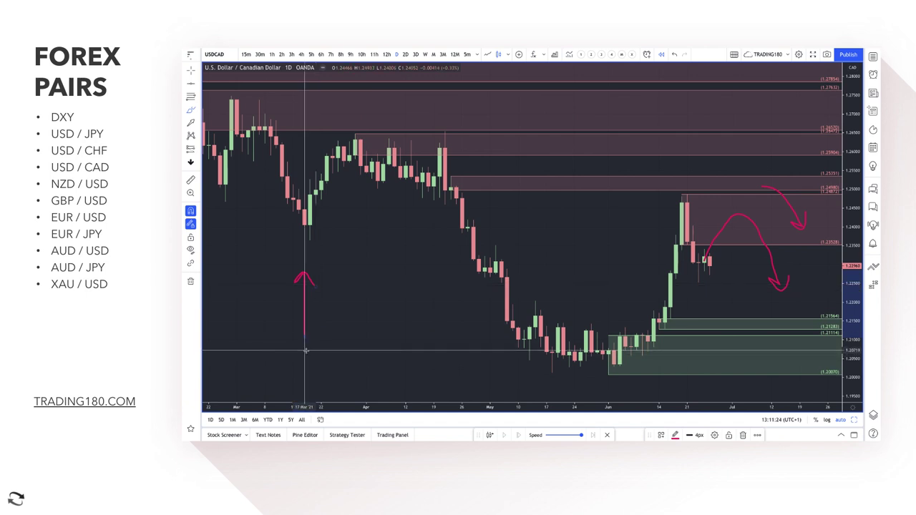
drag(305, 351, 304, 383)
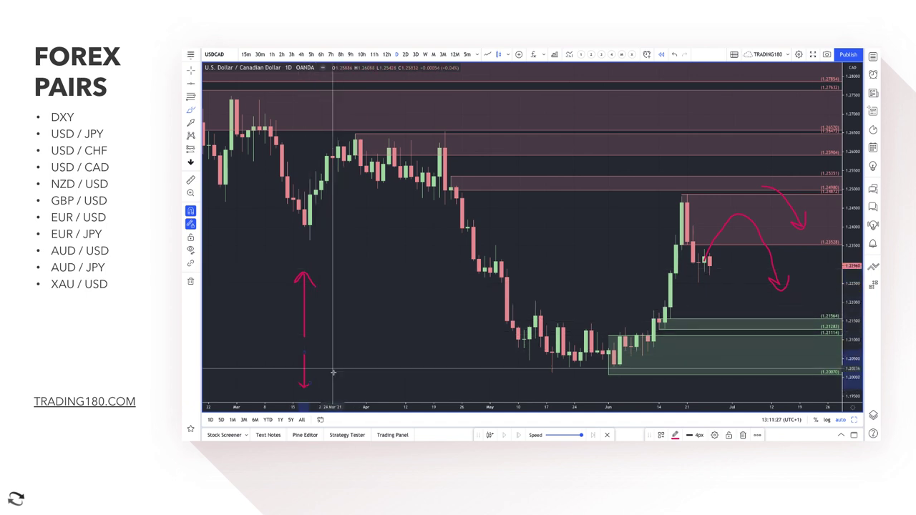
mouse_move(372, 269)
mouse_down()
mouse_move(367, 327)
mouse_move(375, 321)
mouse_up()
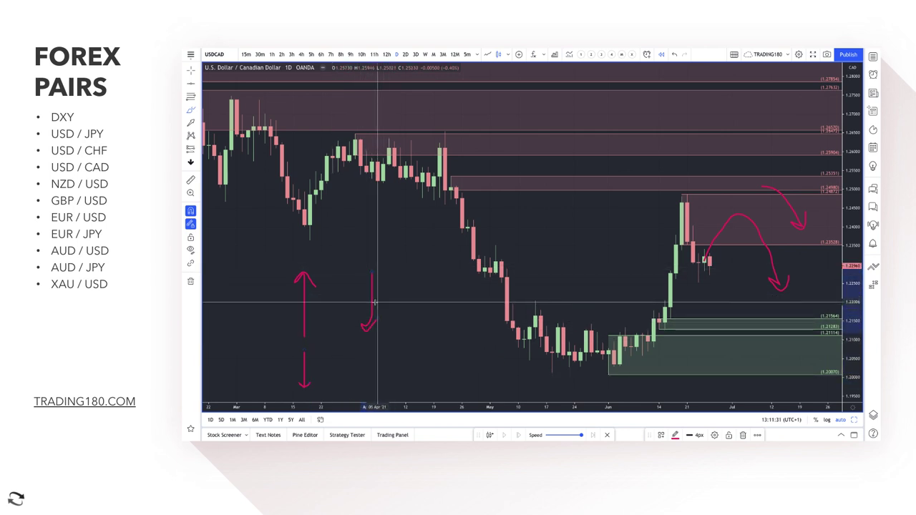
drag(370, 387, 374, 346)
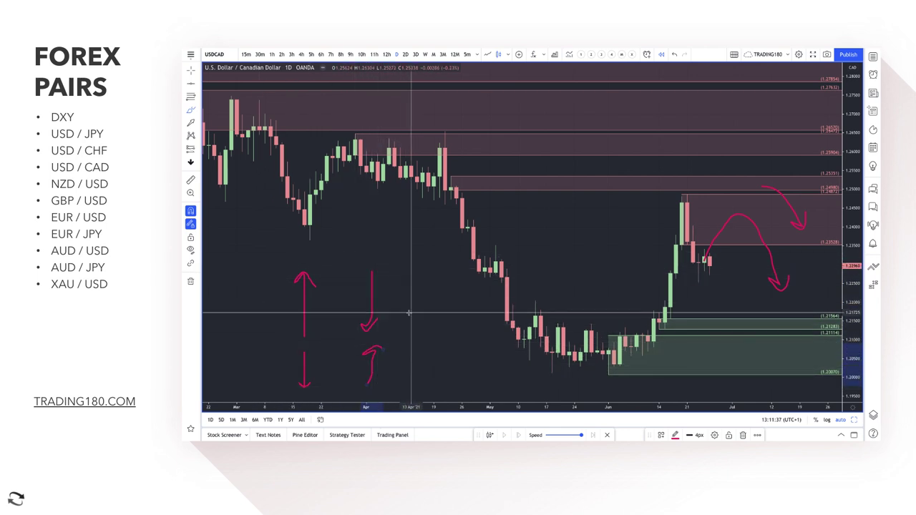
drag(416, 318, 417, 264)
mouse_move(439, 312)
mouse_down()
mouse_move(444, 262)
mouse_move(422, 263)
mouse_move(450, 266)
mouse_up()
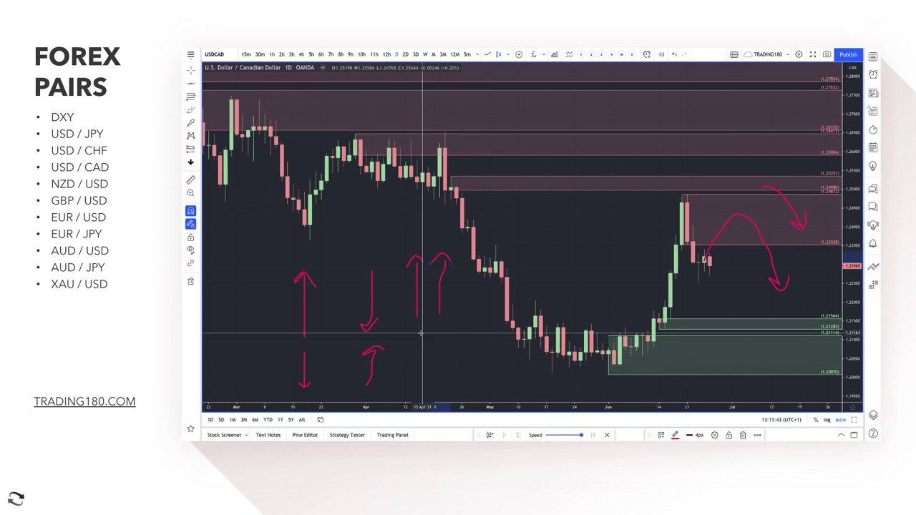
drag(421, 334, 417, 373)
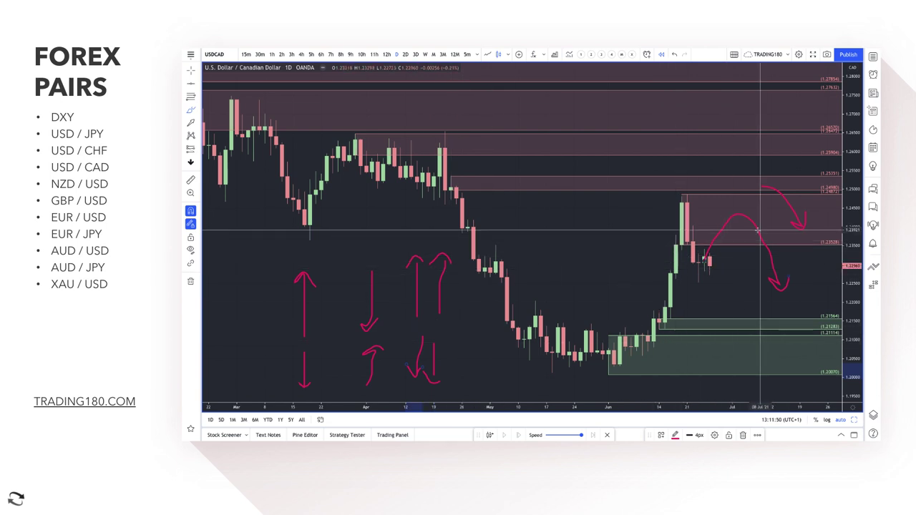
- Circle the opposing arrows, brush zigzag arrows up and down out of that circle, and circle the parallel up and down arrow pairs
mouse_move(378, 262)
mouse_down()
mouse_move(303, 263)
mouse_move(322, 370)
mouse_move(394, 311)
mouse_move(369, 259)
mouse_up()
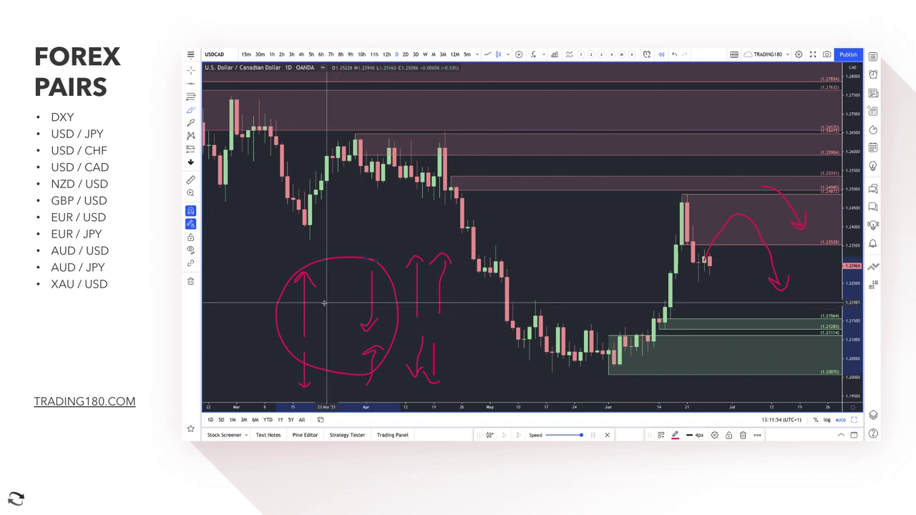
drag(324, 303, 395, 214)
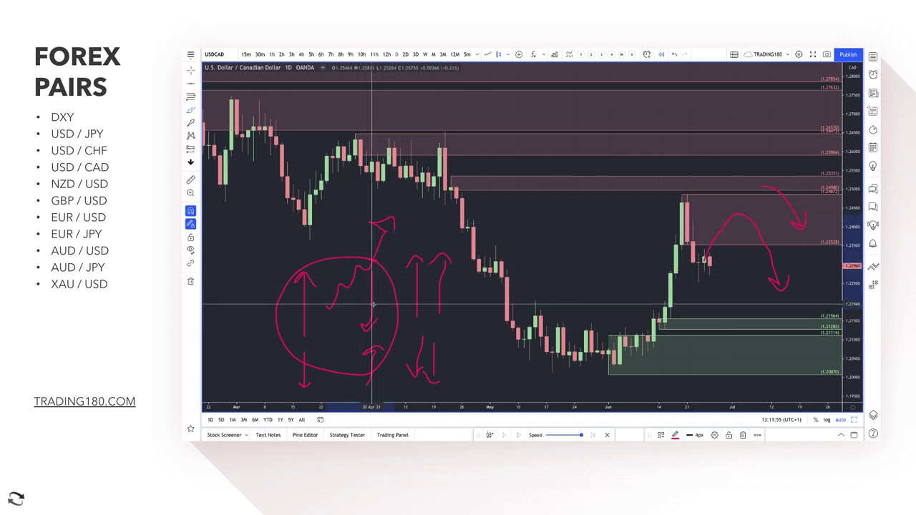
drag(327, 331, 368, 380)
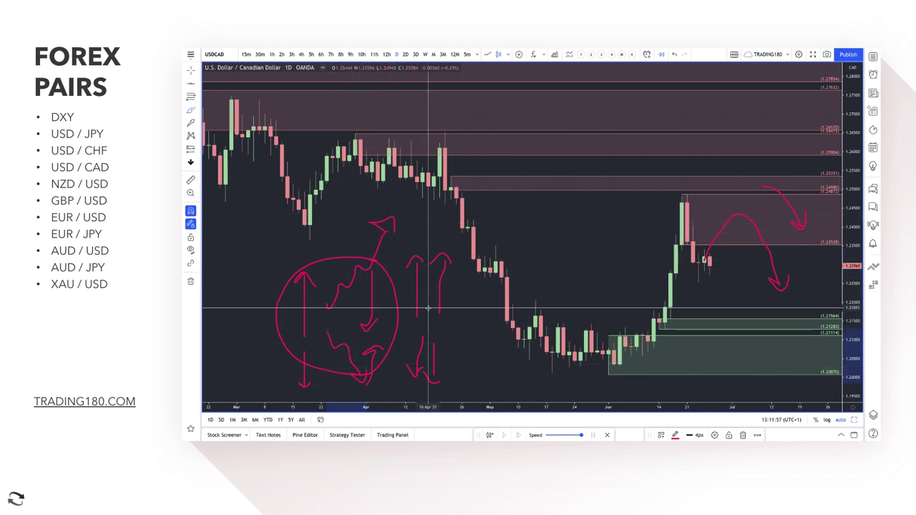
mouse_move(436, 249)
mouse_down()
mouse_move(444, 325)
mouse_move(409, 327)
mouse_move(430, 242)
mouse_up()
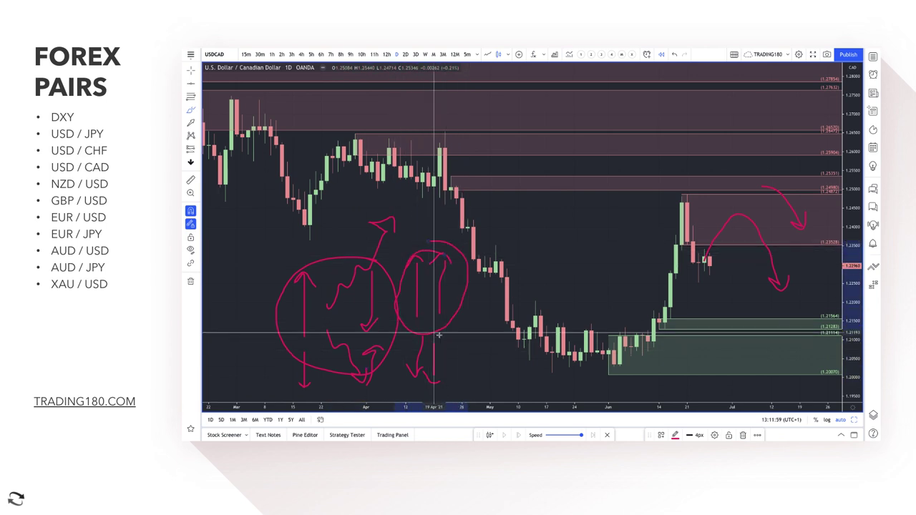
mouse_move(438, 335)
mouse_down()
mouse_move(428, 383)
mouse_move(434, 326)
mouse_up()
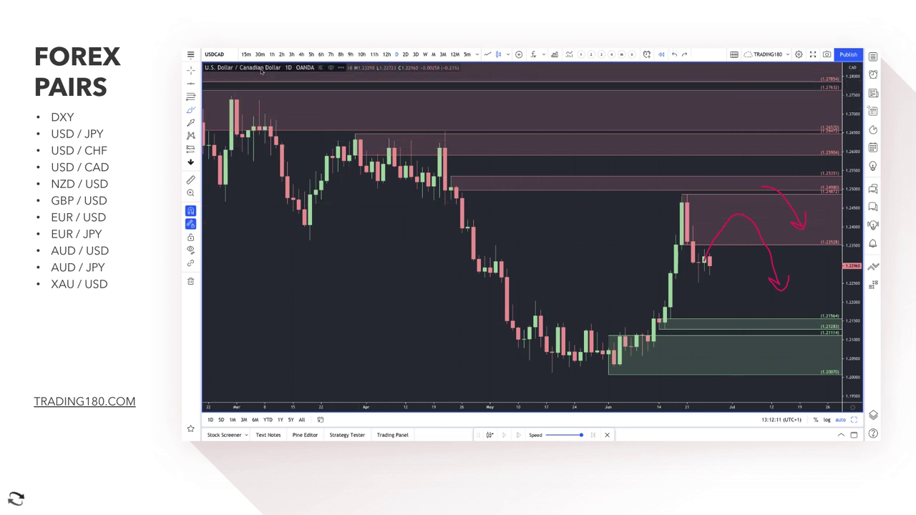
- Brush a short horizontal line beside the latest USD/CAD candles and a path falling toward the 1.21283–1.21564 zone
click(197, 113)
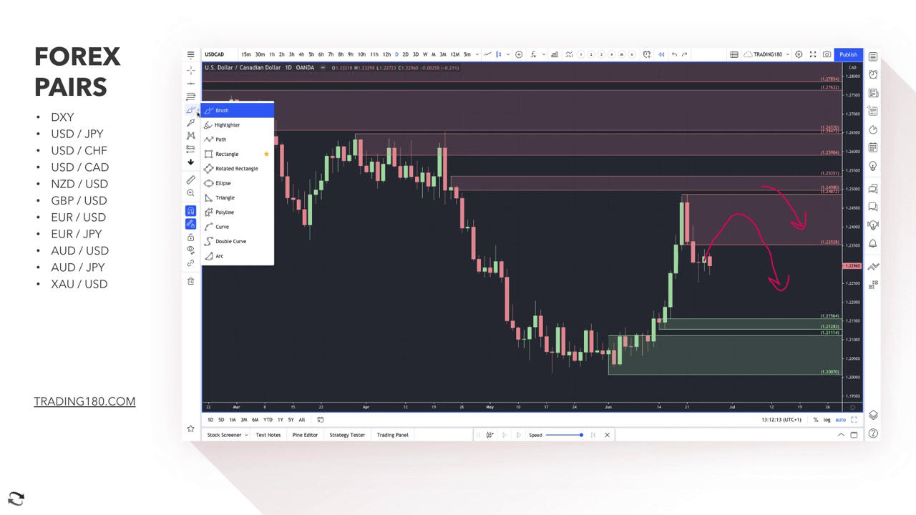
click(211, 111)
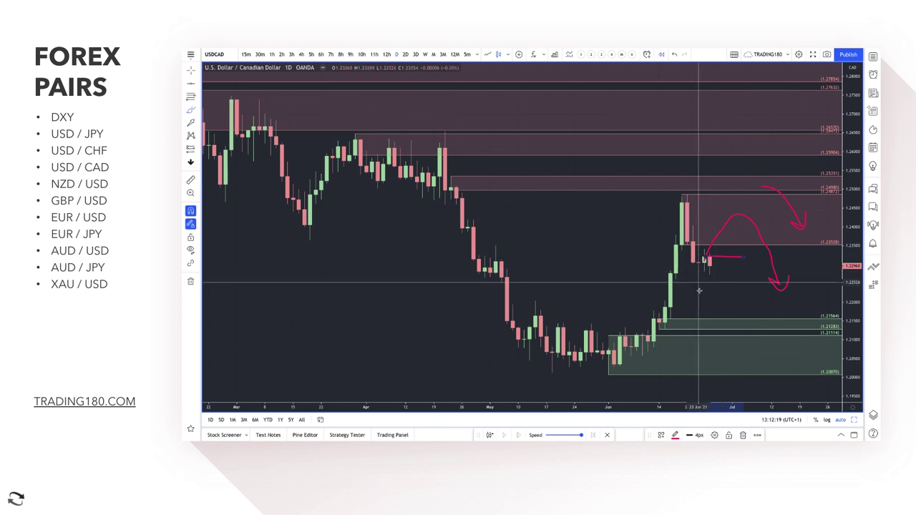
mouse_move(709, 262)
mouse_down()
mouse_move(719, 308)
mouse_move(739, 320)
mouse_move(751, 296)
mouse_move(761, 310)
mouse_up()
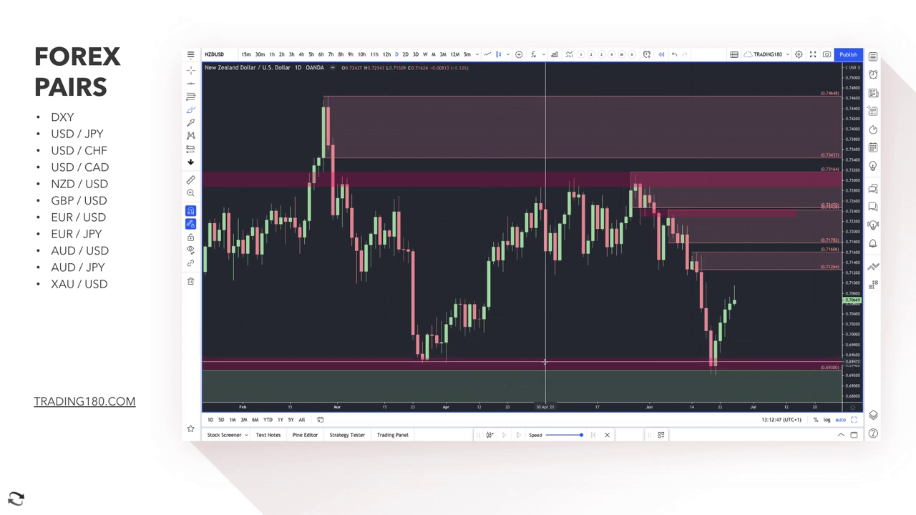
- On the NZD/USD chart, circle the June low at the 0.69300 level and brush an arrow down to it
scroll(543, 364, down, 3)
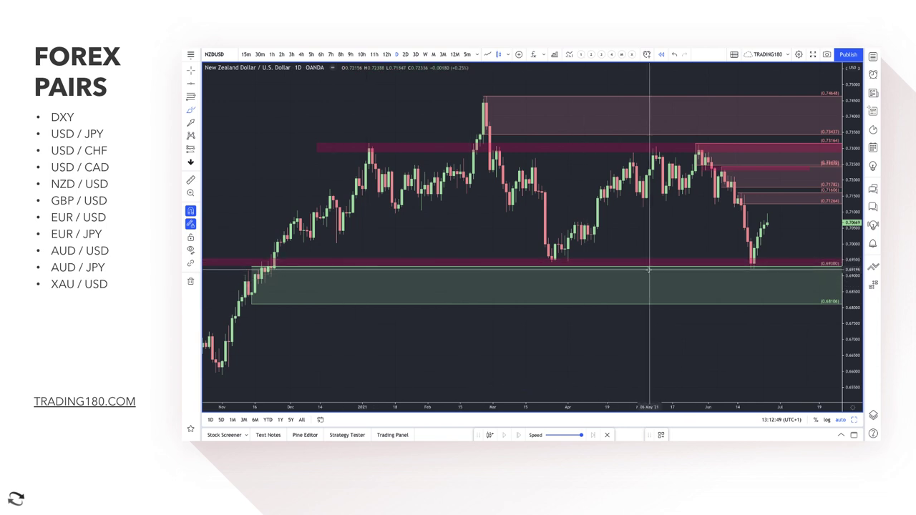
mouse_move(756, 266)
mouse_down()
mouse_move(746, 263)
mouse_move(755, 262)
mouse_up()
drag(734, 203, 746, 245)
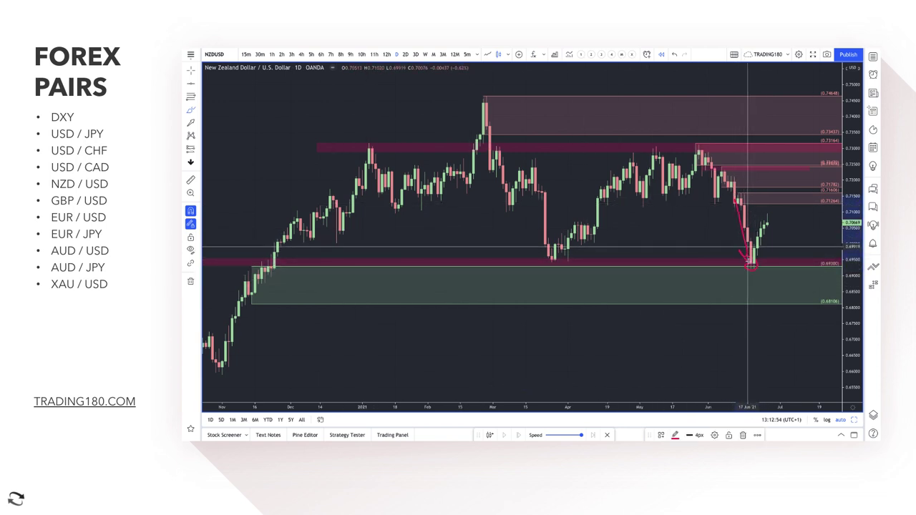
- Brush a rising path to the 0.71782 zone, circle the 0.73164 supply level, and brush a falling path that bounces near 0.69300
scroll(731, 258, up, 4)
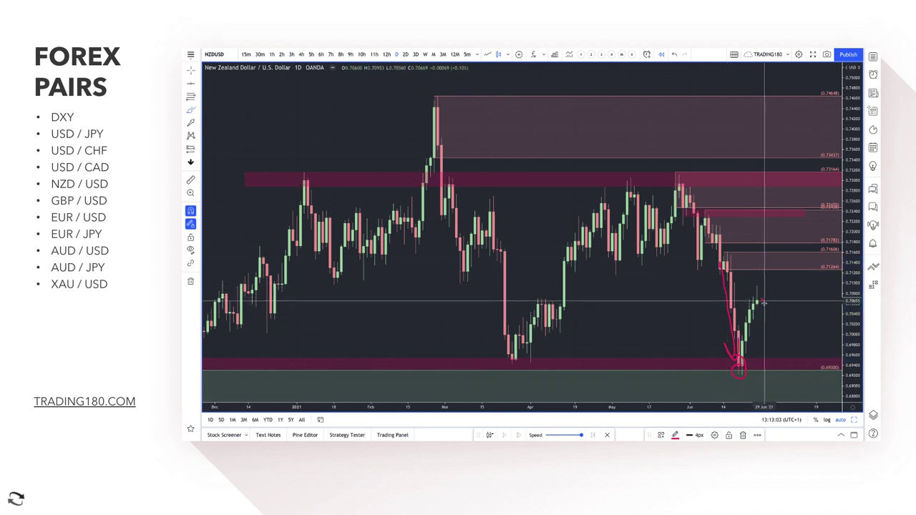
mouse_move(761, 300)
mouse_down()
mouse_move(800, 251)
mouse_move(820, 247)
mouse_up()
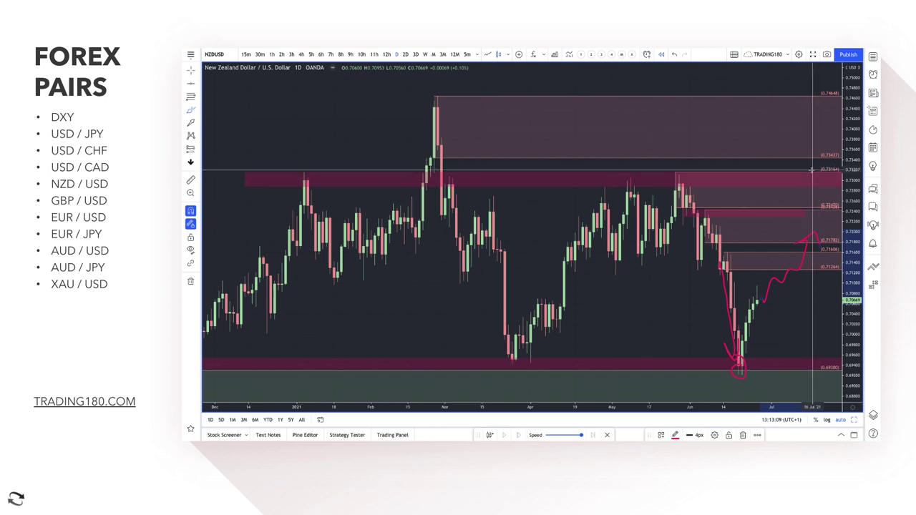
mouse_move(815, 187)
mouse_down()
mouse_move(823, 179)
mouse_move(813, 166)
mouse_up()
mouse_move(771, 278)
mouse_down()
mouse_move(761, 303)
mouse_move(798, 366)
mouse_move(815, 335)
mouse_move(820, 349)
mouse_up()
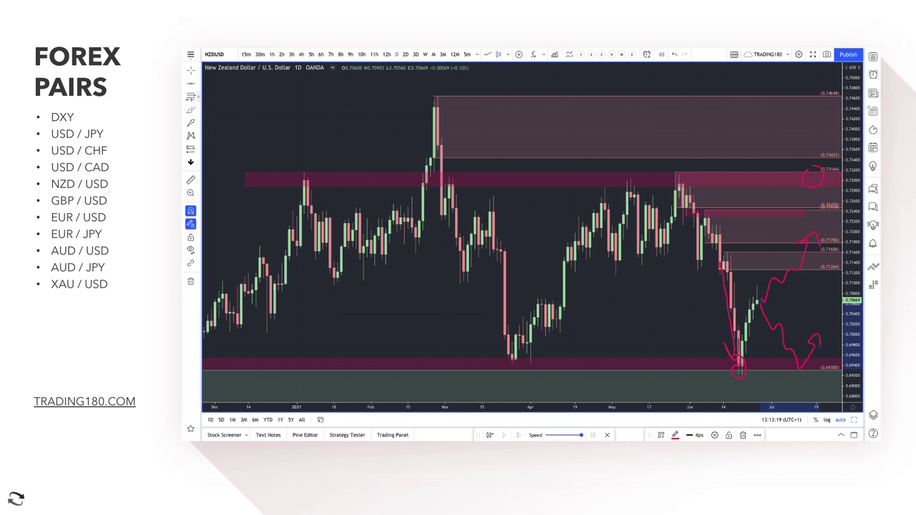
- Mark a green demand zone at 0.69216–0.70076 extending from the NZD/USD June low
click(739, 331)
drag(738, 331, 744, 381)
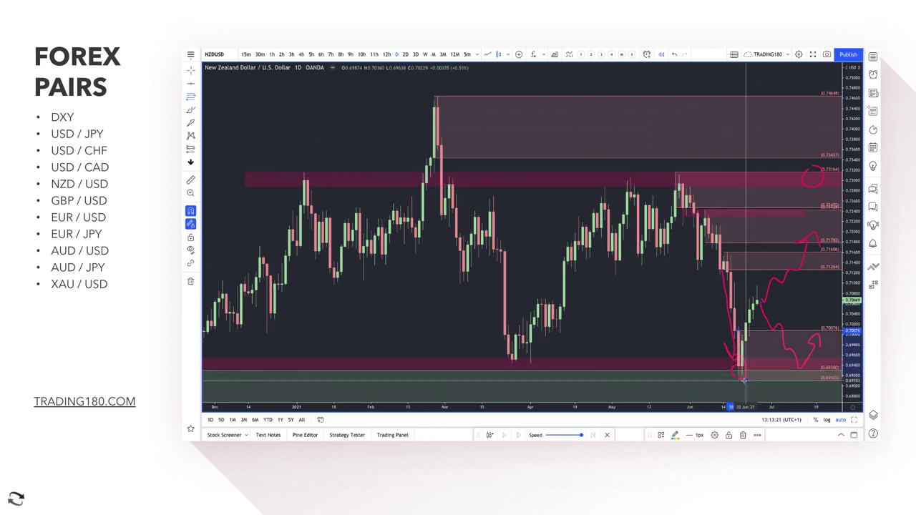
click(660, 435)
click(684, 306)
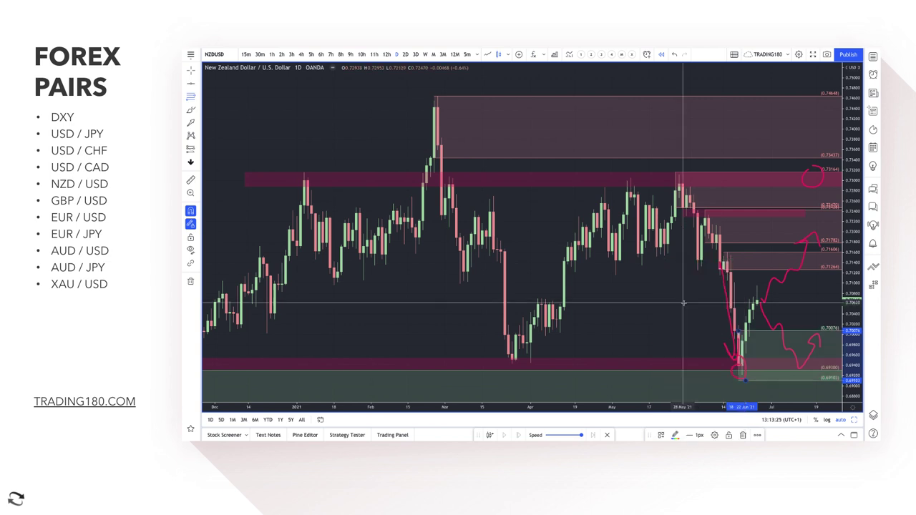
drag(745, 381, 742, 373)
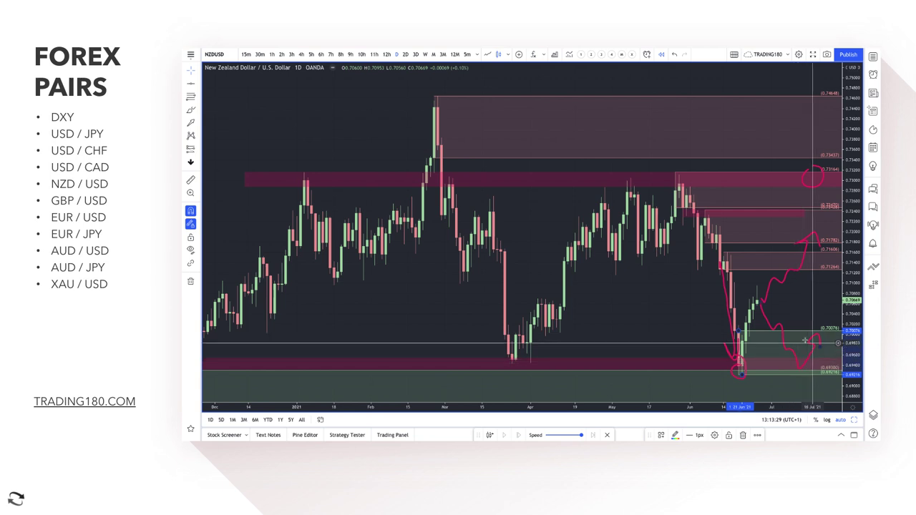
- Circle the rising path inside the 0.71264–0.71606 supply zone and brush an arrow falling from it
scroll(796, 322, down, 3)
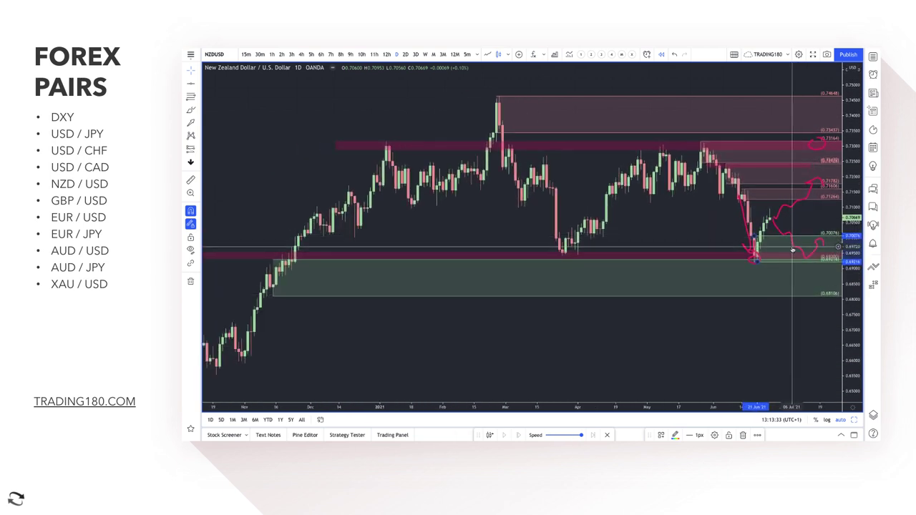
scroll(789, 251, up, 3)
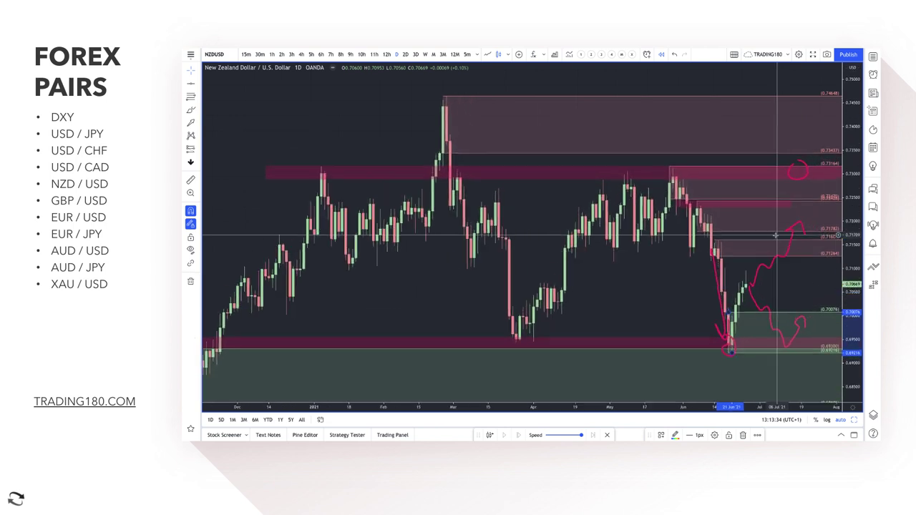
click(190, 110)
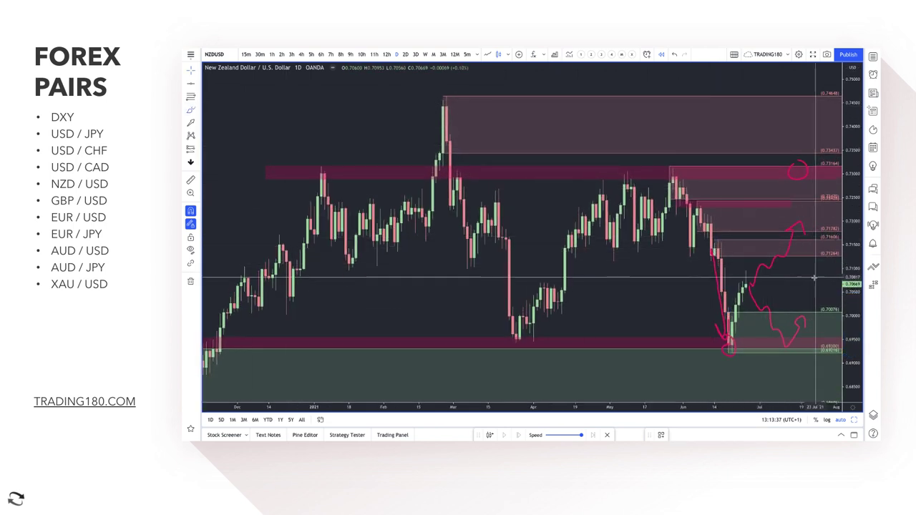
mouse_move(781, 244)
mouse_down()
mouse_move(802, 286)
mouse_move(816, 272)
mouse_up()
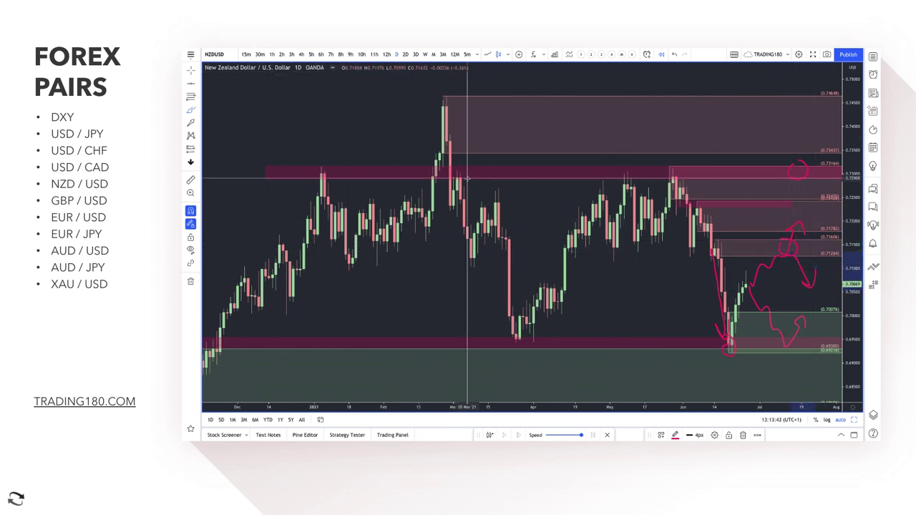
- On GBP/USD, draw a thin horizontal rectangle around the 1.38 level from mid-January to late July
scroll(689, 267, down, 5)
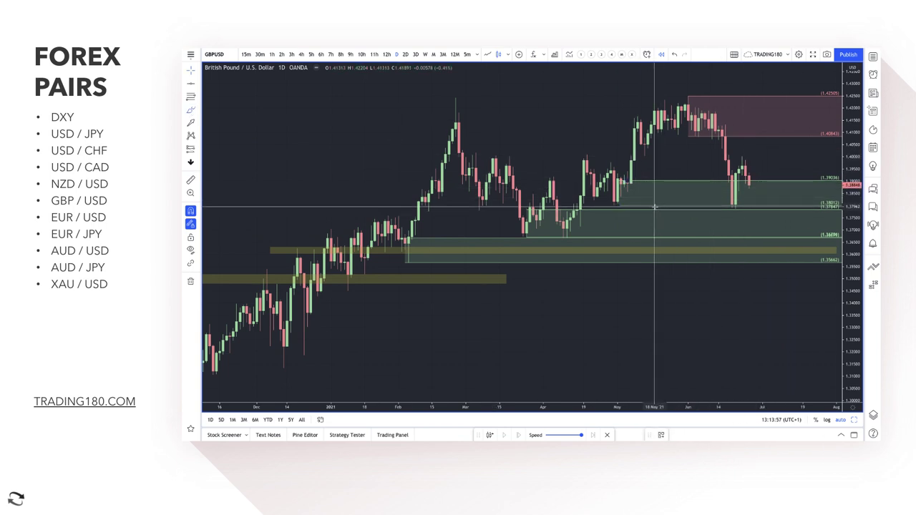
click(197, 111)
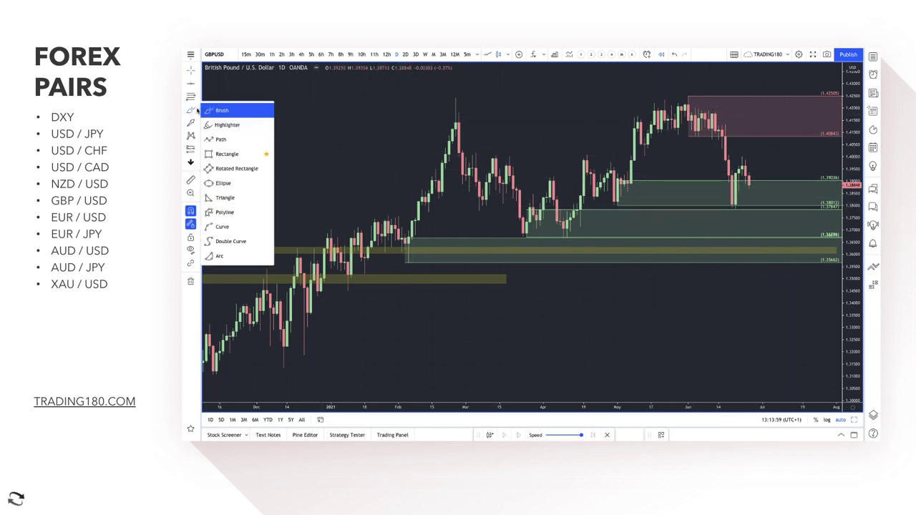
click(222, 153)
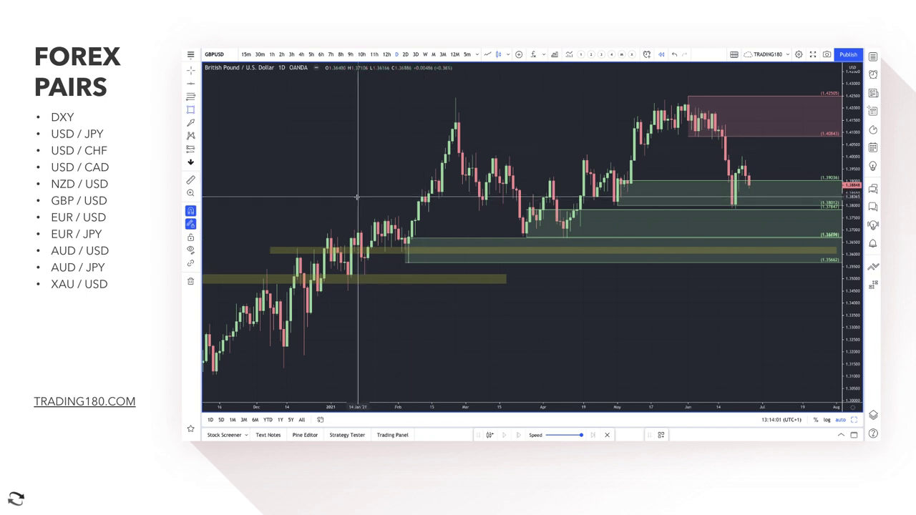
drag(358, 199, 823, 208)
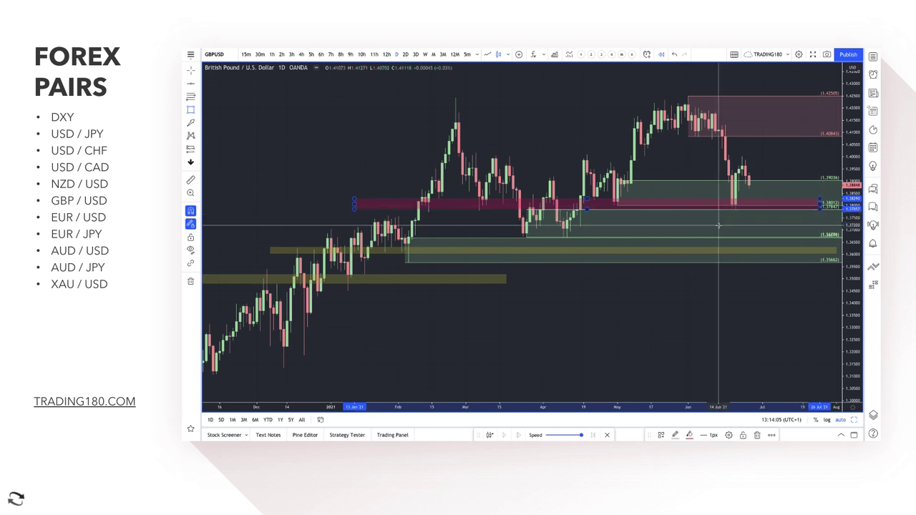
- Brush an upward arrow in the empty area above the December and January GBP/USD candles
click(199, 116)
click(198, 112)
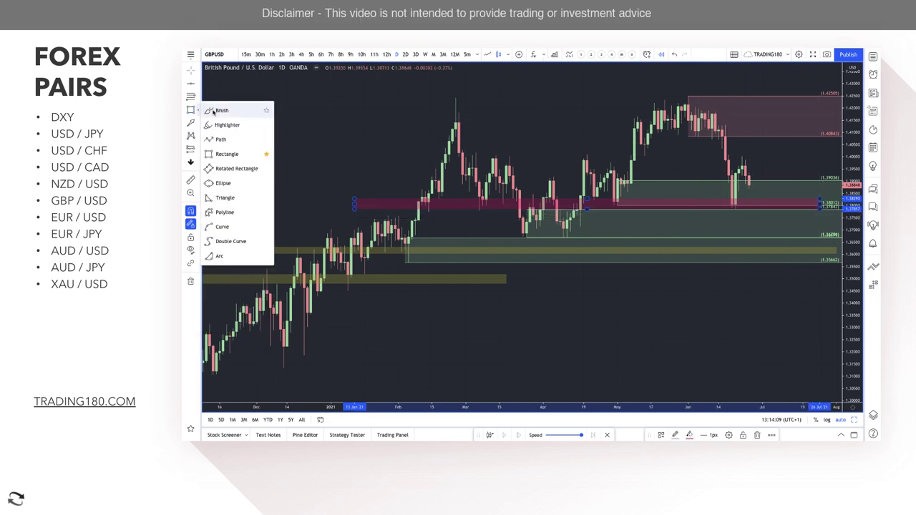
click(216, 111)
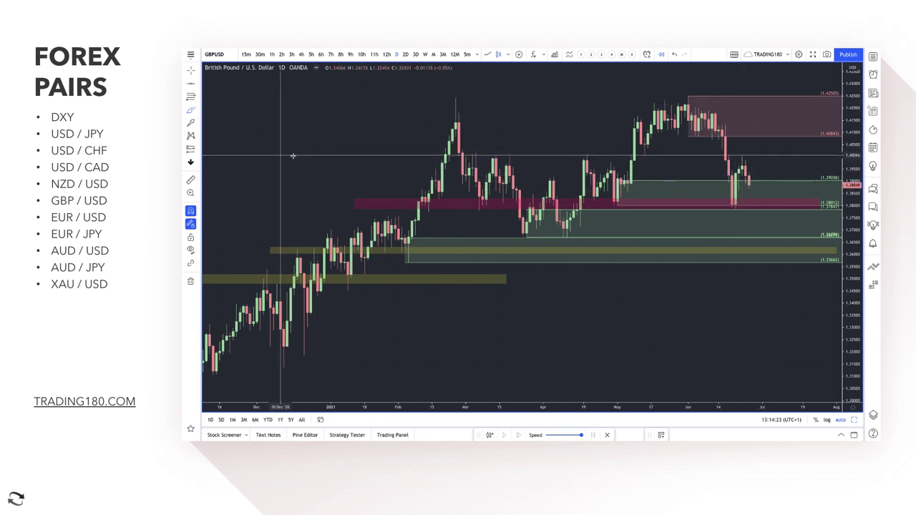
drag(275, 152, 326, 122)
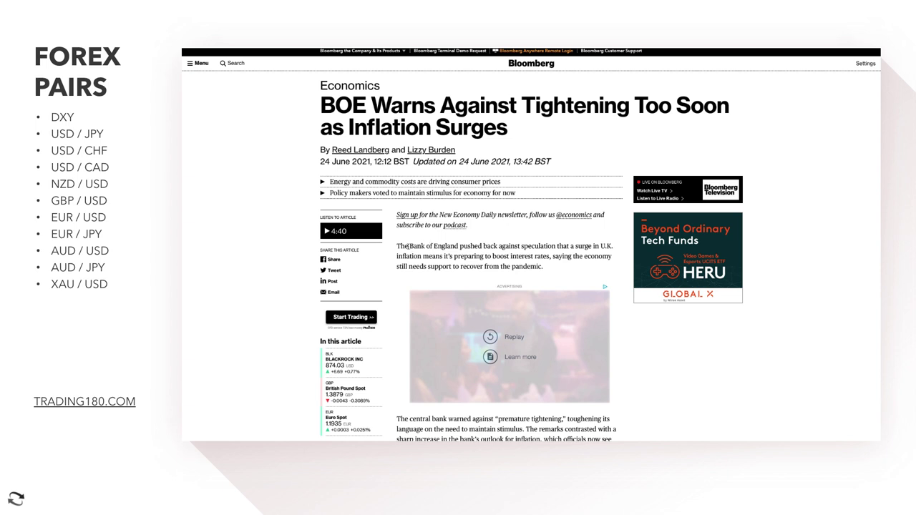
- Read the Bloomberg article on the BOE warning against tightening too soon, highlighting its opening and "premature tightening" paragraphs
drag(396, 248, 545, 268)
click(567, 274)
scroll(535, 266, down, 5)
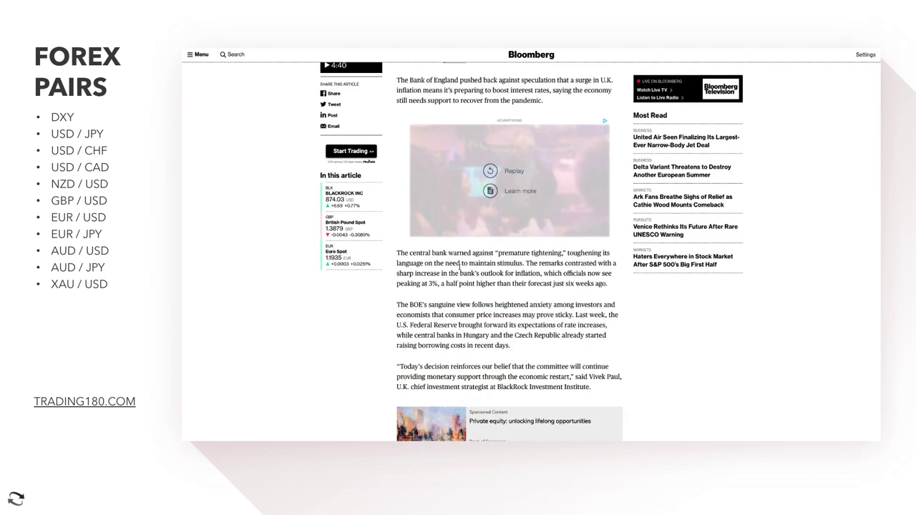
drag(398, 252, 526, 264)
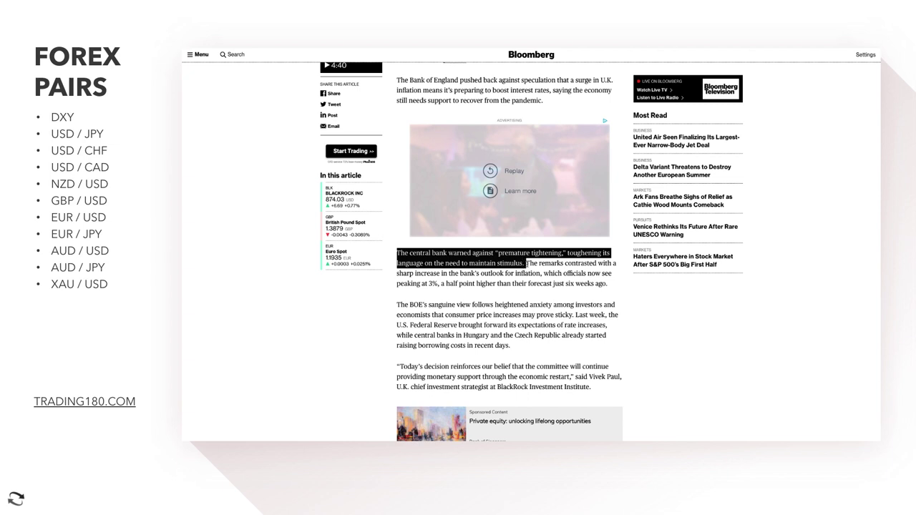
drag(526, 264, 609, 290)
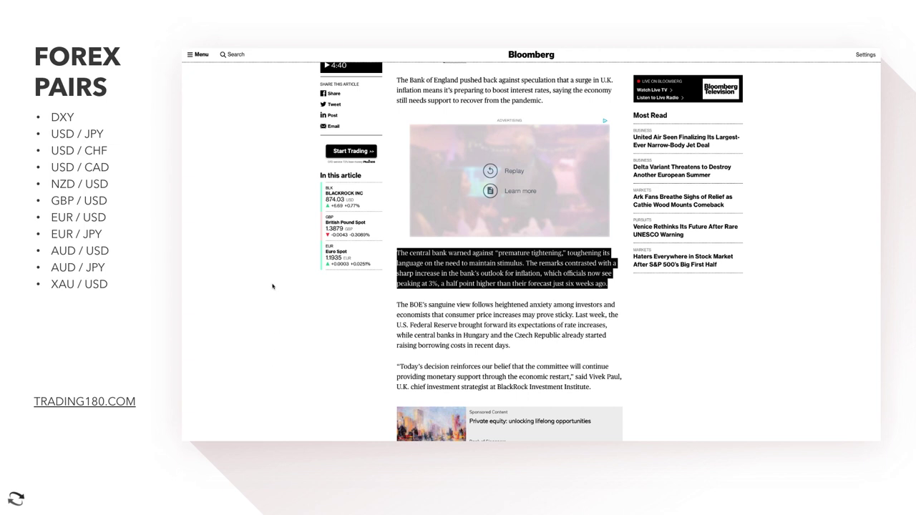
scroll(272, 286, up, 1)
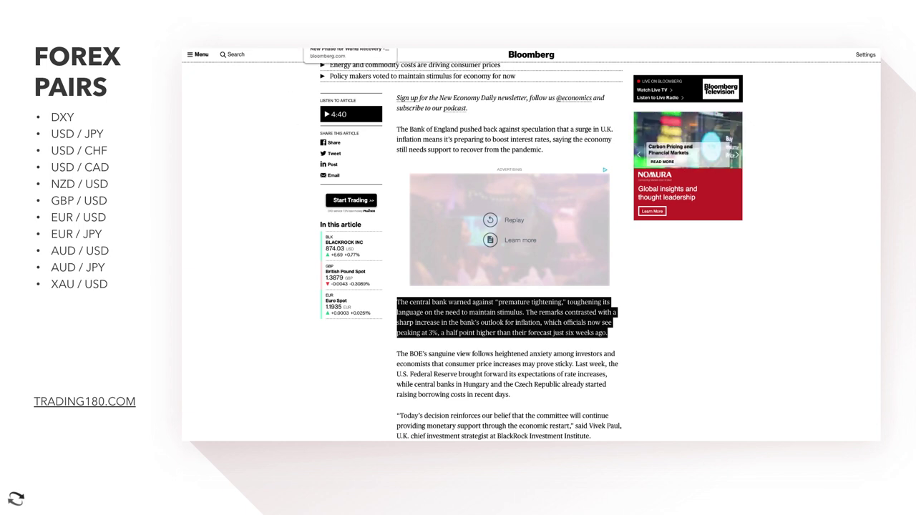
- Back on the GBP/USD chart, brush zigzag paths between the supply and demand zones and circle the early June high and early May low
click(290, 47)
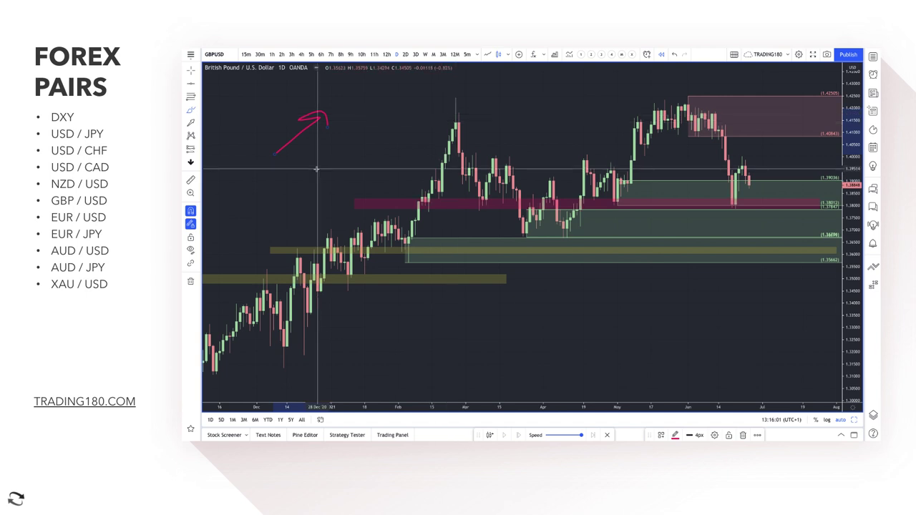
click(195, 112)
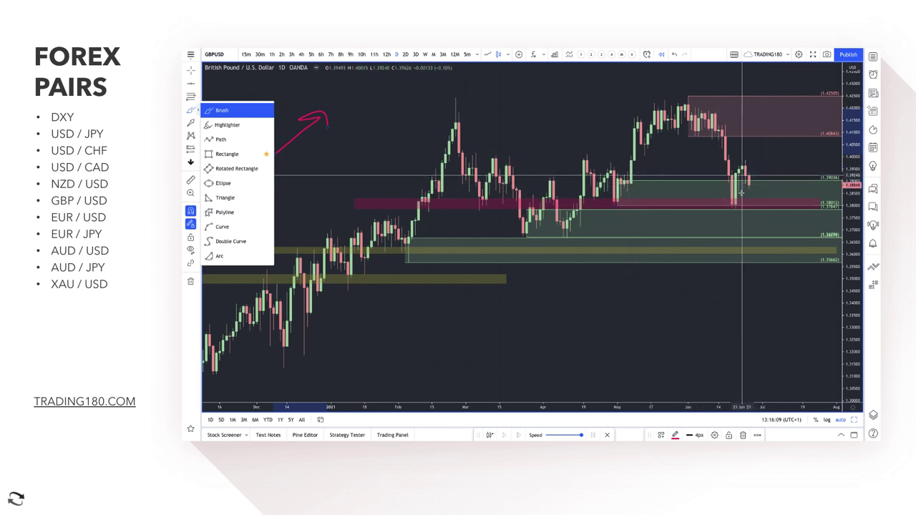
mouse_move(745, 166)
mouse_down()
mouse_move(751, 139)
mouse_move(772, 171)
mouse_move(797, 121)
mouse_move(819, 182)
mouse_up()
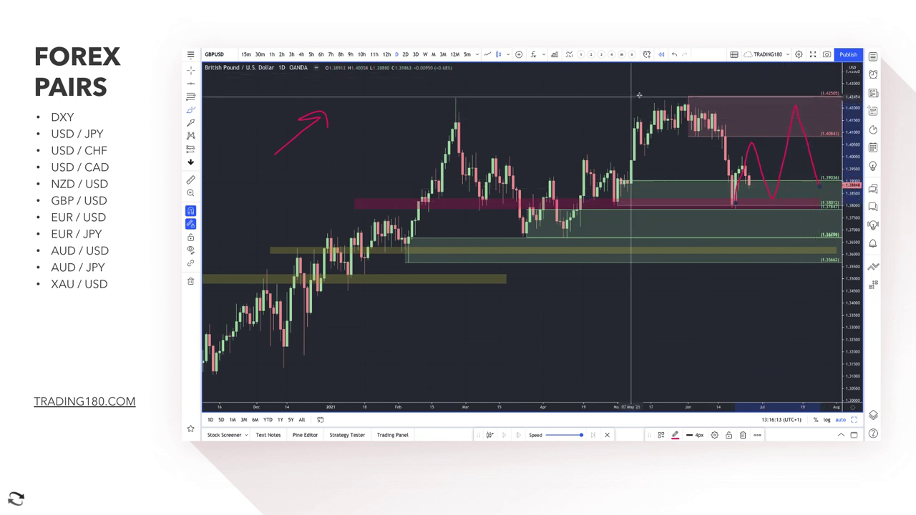
mouse_move(694, 87)
mouse_down()
mouse_move(680, 93)
mouse_move(695, 89)
mouse_up()
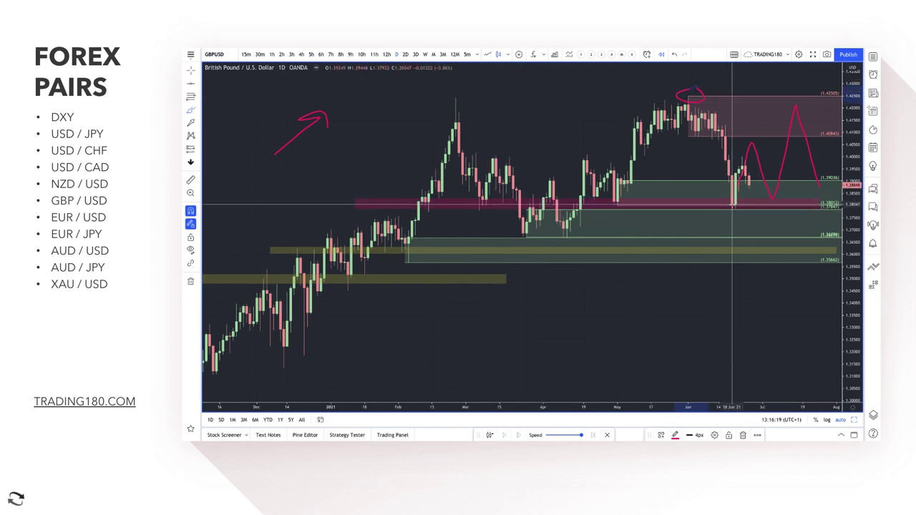
mouse_move(614, 200)
mouse_down()
mouse_move(665, 118)
mouse_move(692, 112)
mouse_move(740, 206)
mouse_move(793, 102)
mouse_move(823, 178)
mouse_up()
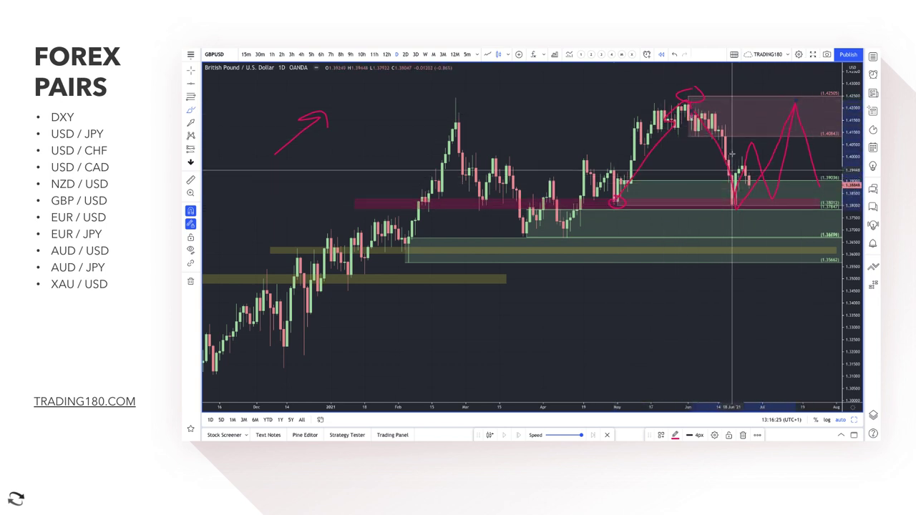
- Undo all the freehand brush strokes on GBP/USD, keeping the rectangle around 1.38
click(674, 56)
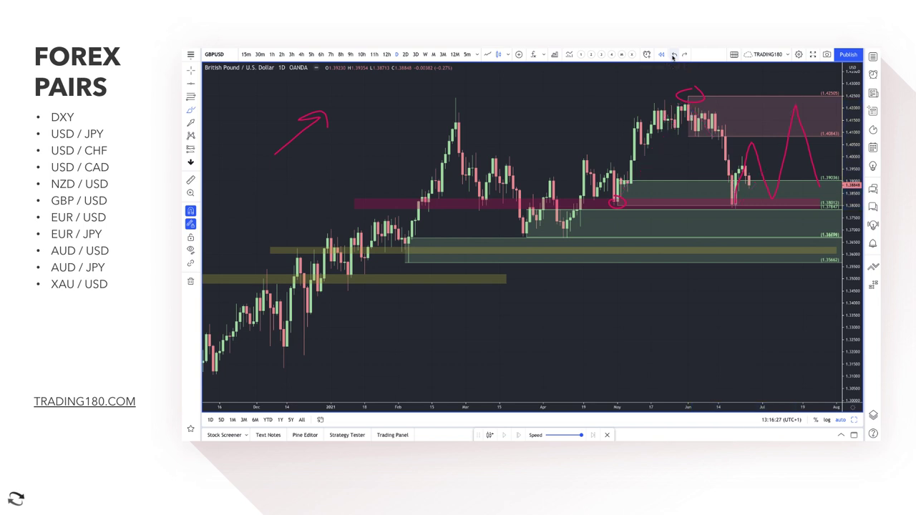
click(674, 56)
click(674, 56)
click(674, 56)
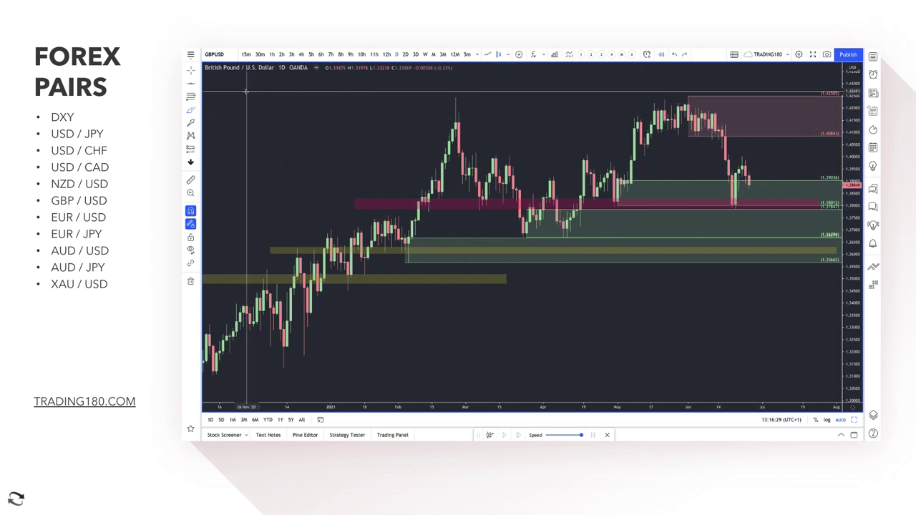
- Brush two arrows bouncing up from the demand zones below the latest GBP/USD candles and arrows turning down from the 1.40843–1.42505 supply zone
click(191, 112)
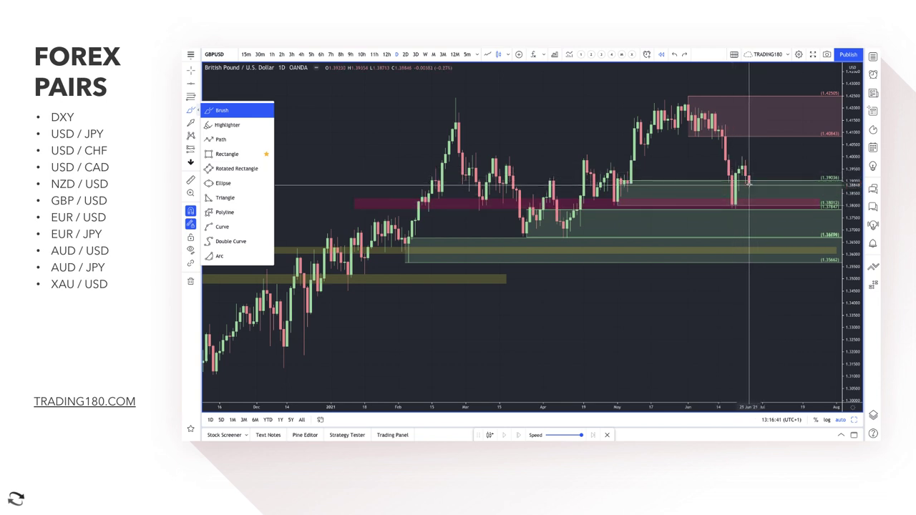
mouse_move(749, 185)
mouse_down()
mouse_move(759, 207)
mouse_move(788, 158)
mouse_move(805, 164)
mouse_up()
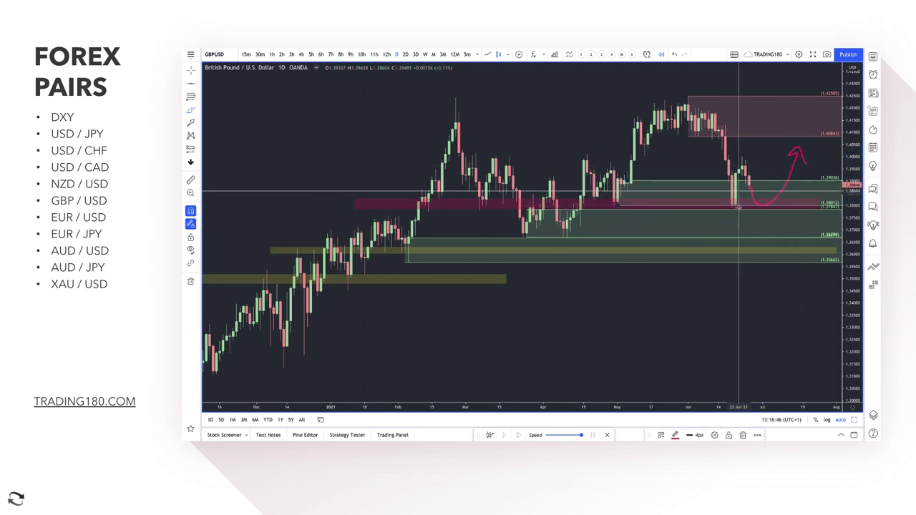
drag(739, 195, 788, 215)
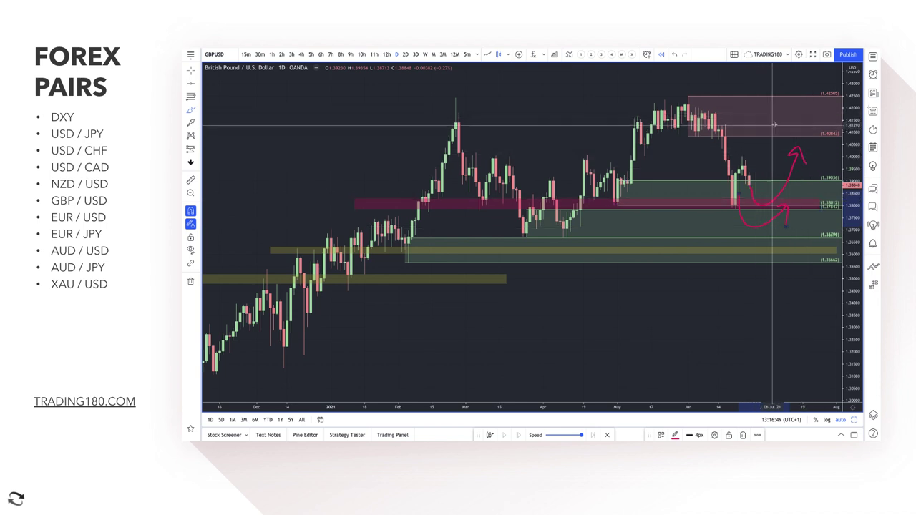
drag(774, 120, 823, 150)
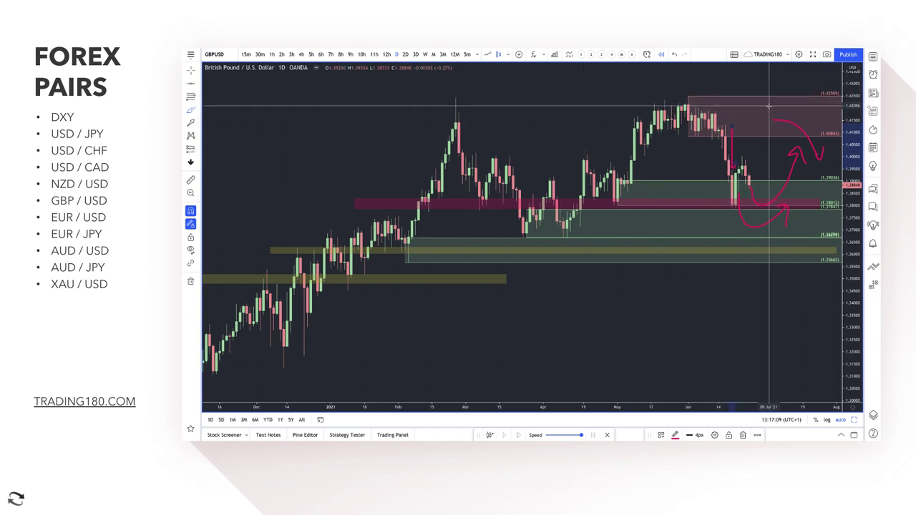
mouse_move(766, 106)
mouse_down()
mouse_move(779, 97)
mouse_move(813, 125)
mouse_up()
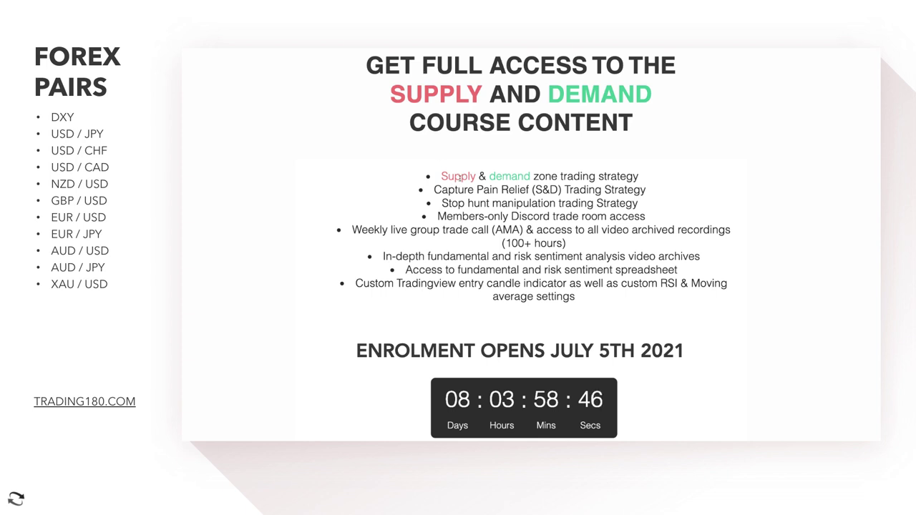
- Review the supply and demand course page, highlighting the strategy and weekly group call items and the enrolment date line
drag(442, 176, 541, 177)
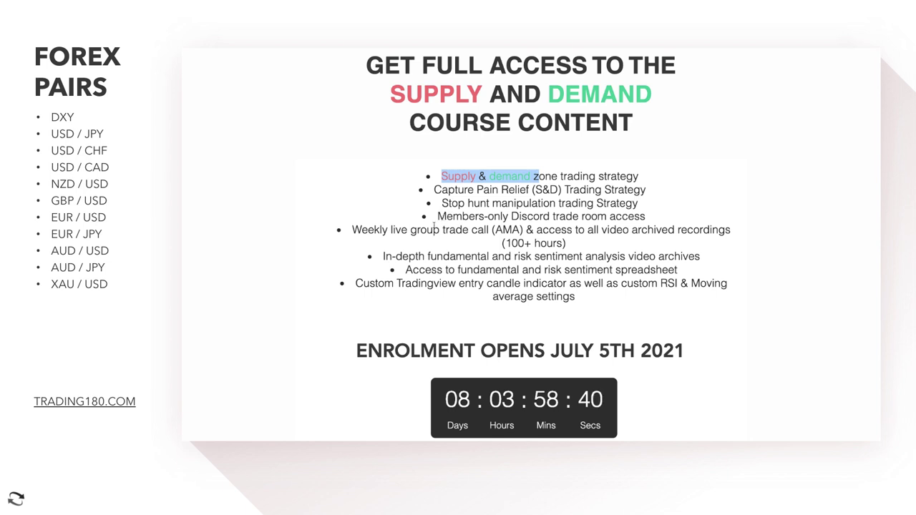
drag(368, 230, 600, 230)
click(550, 244)
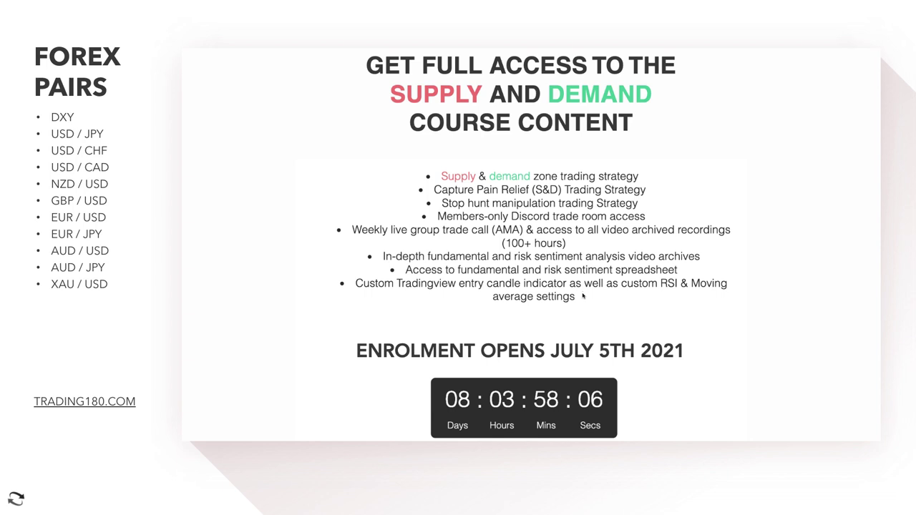
scroll(620, 326, down, 1)
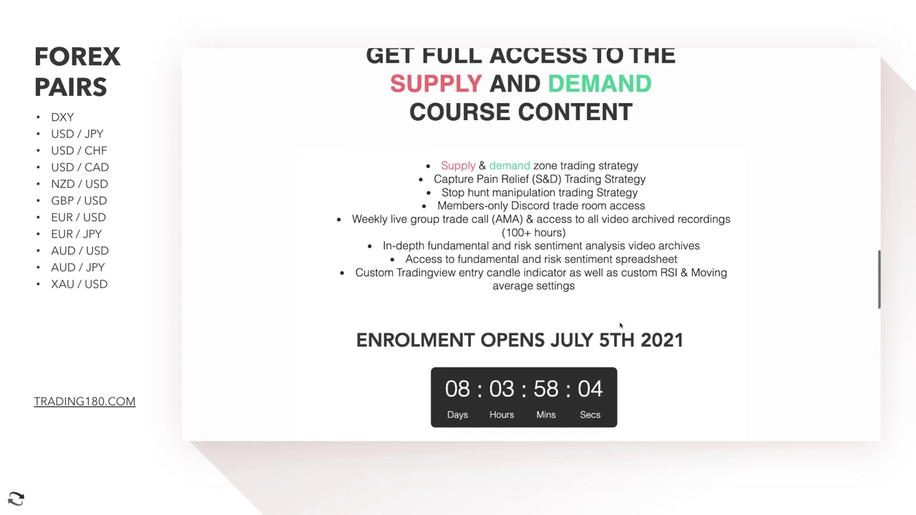
drag(363, 341, 610, 341)
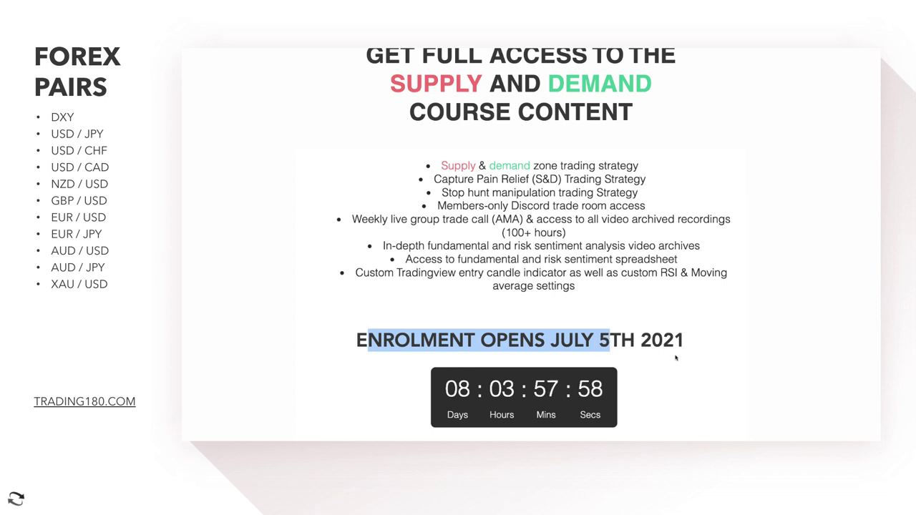
scroll(656, 290, up, 1)
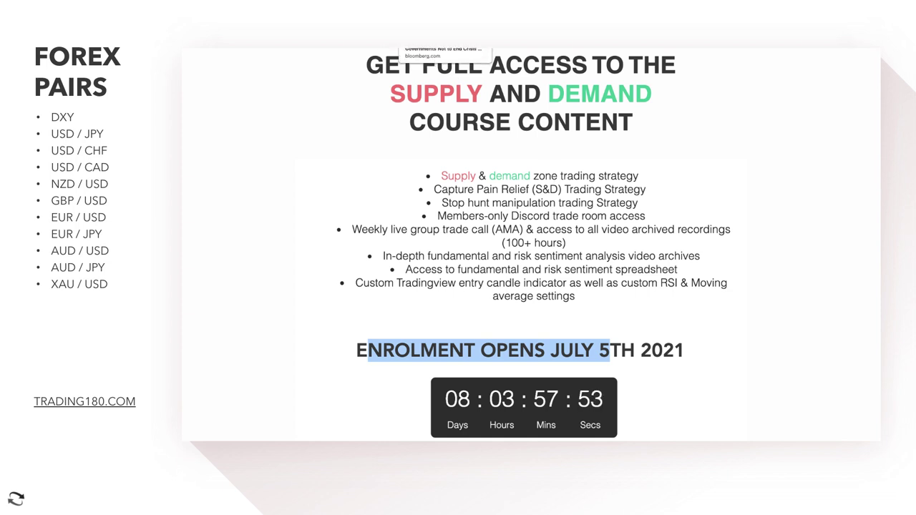
- On the EUR/USD chart, brush a circle around the latest candles at the 1.18608–1.19154 demand zone and an arrow down towards the 1.17774 zone
key(Right)
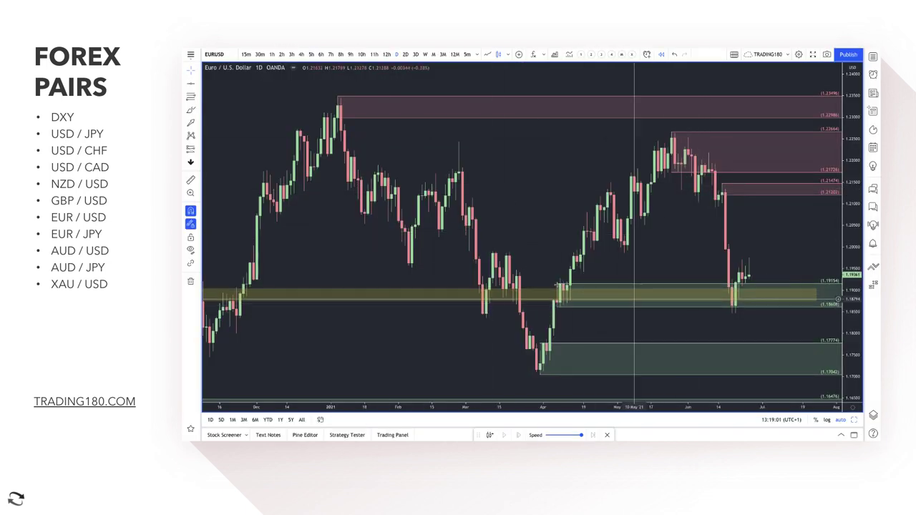
click(722, 301)
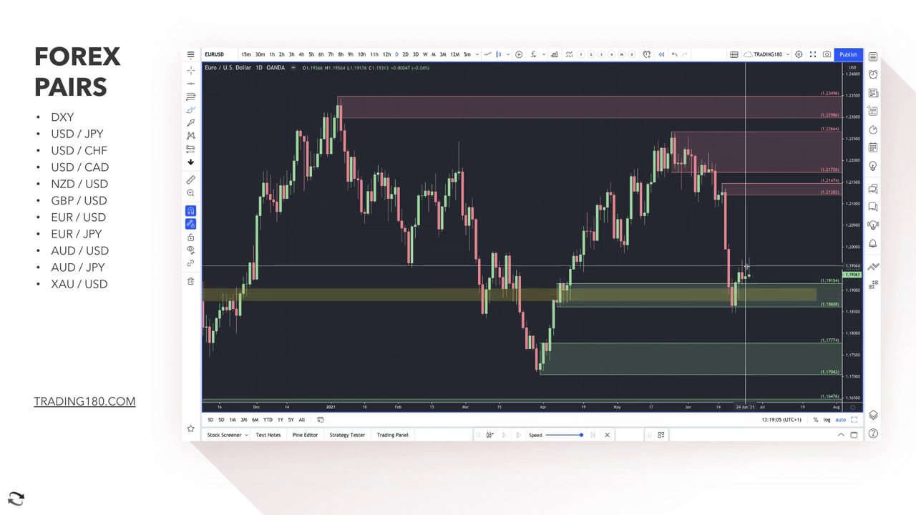
mouse_move(747, 268)
mouse_down()
mouse_move(728, 286)
mouse_move(753, 307)
mouse_move(747, 266)
mouse_up()
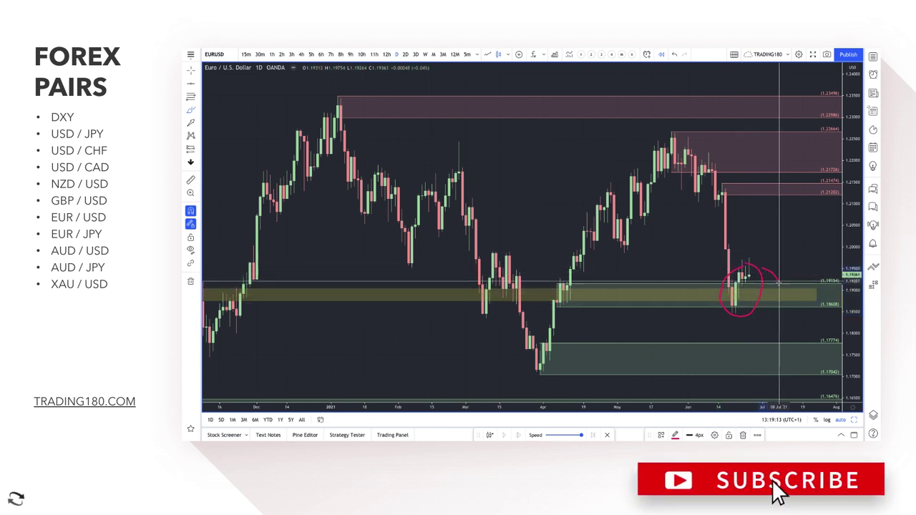
drag(779, 283, 790, 337)
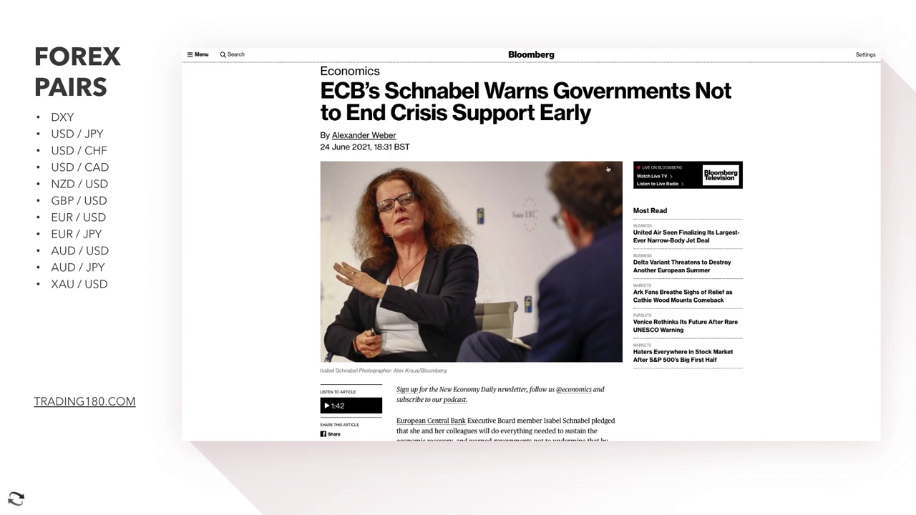
- Read the Bloomberg article on the ECB warning against ending crisis support early, highlighting its opening paragraph
scroll(513, 314, down, 2)
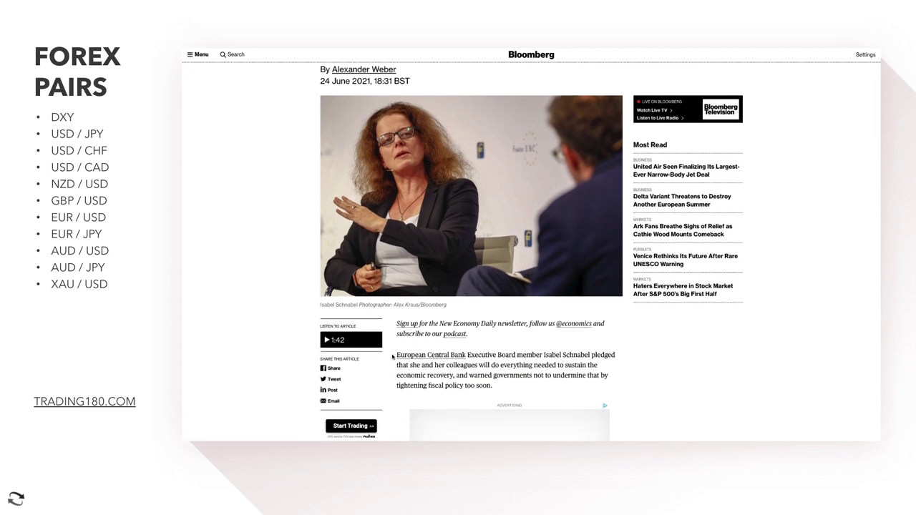
scroll(396, 355, down, 1)
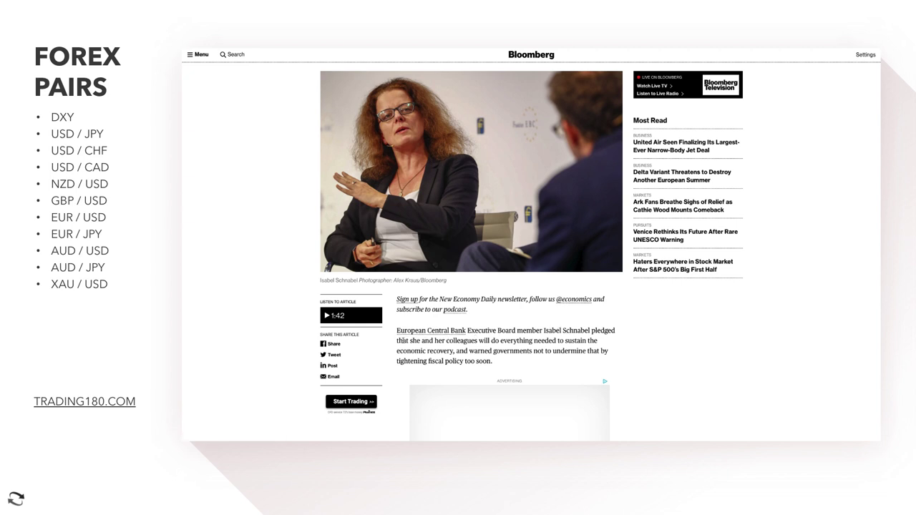
drag(402, 341, 524, 356)
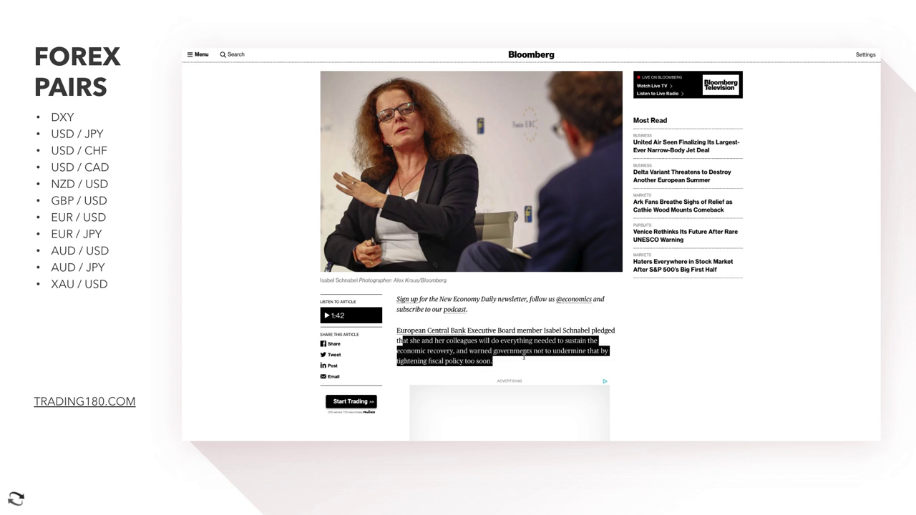
scroll(566, 323, up, 3)
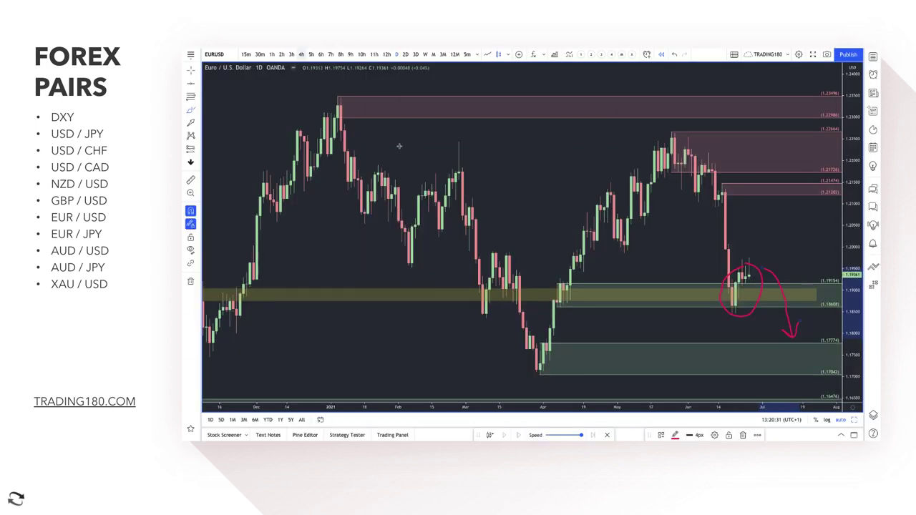
- Replace the EUR/USD down arrow with brushed zigzag projections: one falling towards the lower demand zone, one rising to the 1.21202 supply zone and turning down
click(197, 111)
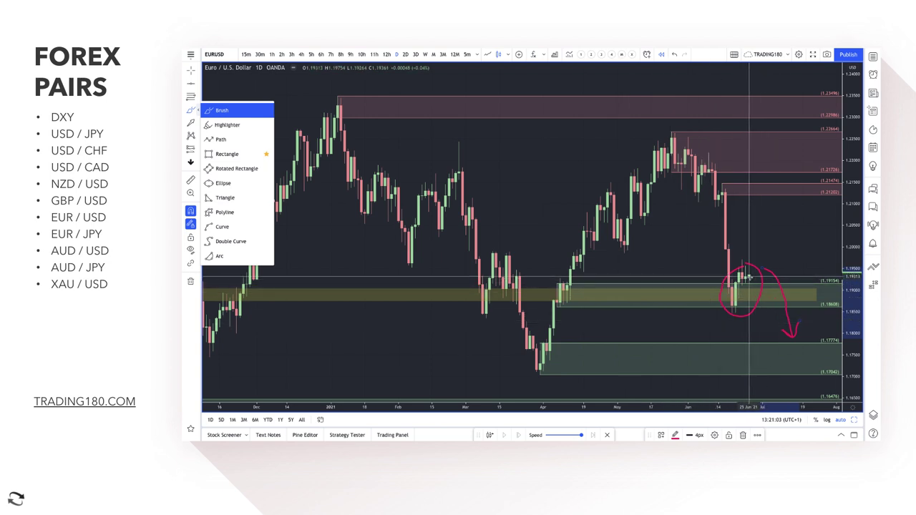
click(767, 296)
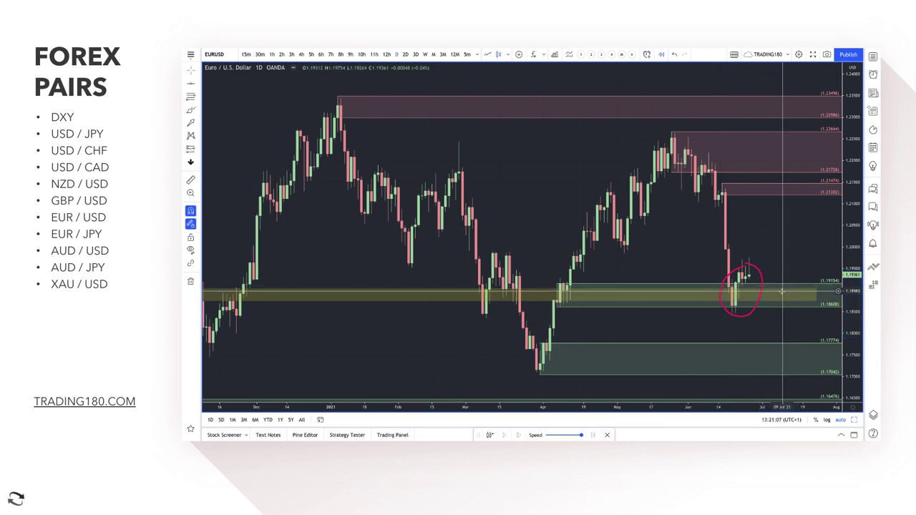
mouse_move(748, 265)
mouse_down()
mouse_move(762, 342)
mouse_move(780, 277)
mouse_move(796, 318)
mouse_move(807, 318)
mouse_up()
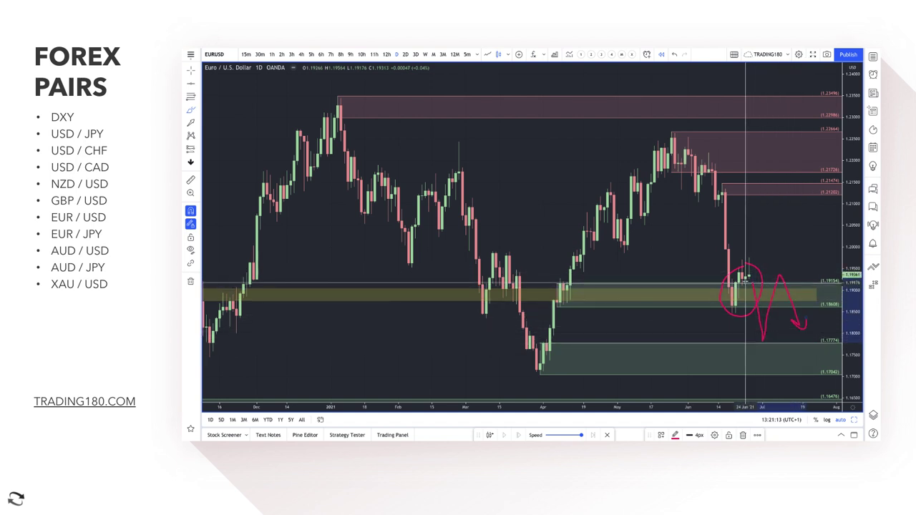
drag(748, 261, 812, 257)
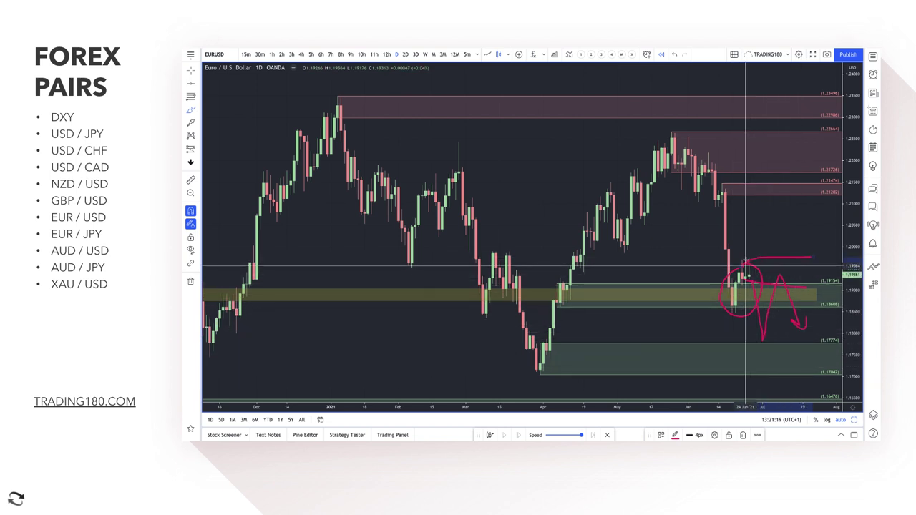
mouse_move(749, 263)
mouse_down()
mouse_move(786, 193)
mouse_move(814, 258)
mouse_move(822, 239)
mouse_up()
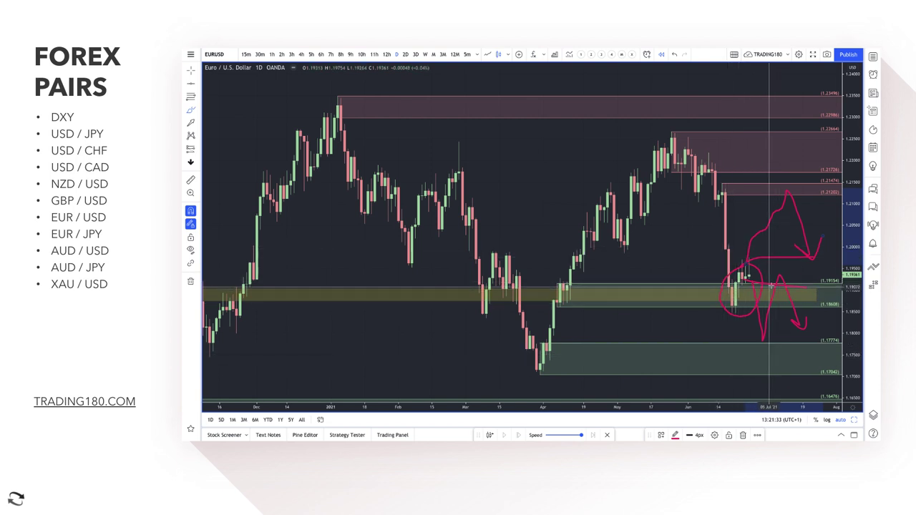
mouse_move(746, 351)
mouse_down()
mouse_move(753, 369)
mouse_move(791, 335)
mouse_up()
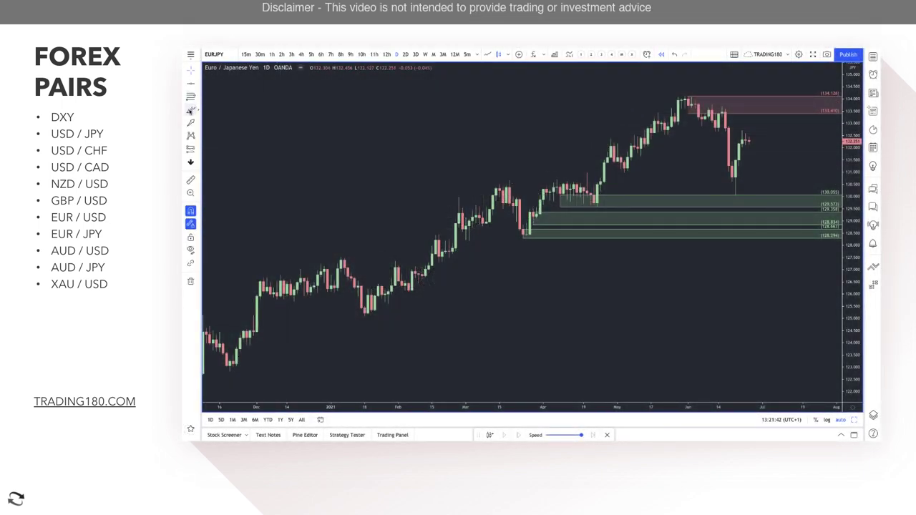
- On the EUR/JPY chart, brush a path from the latest candle down to the 130.055 demand zone, ending in an upward arrow
click(191, 110)
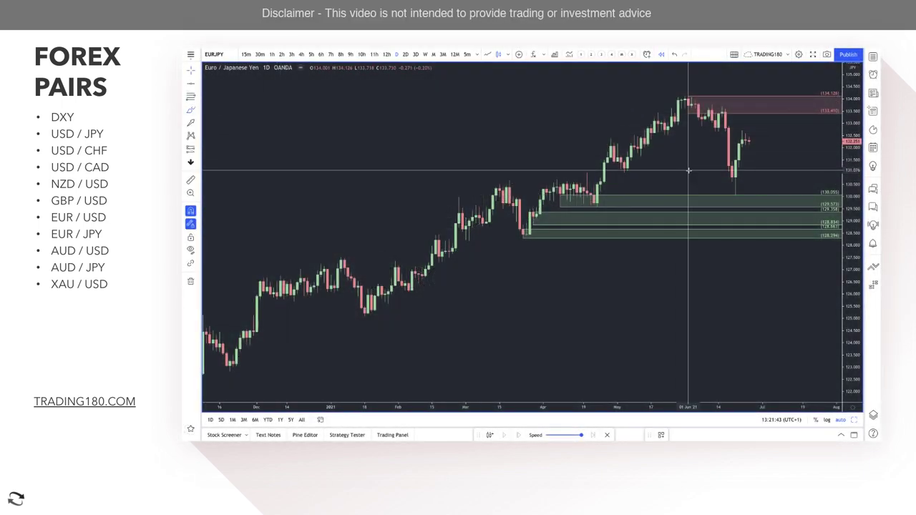
drag(731, 191, 736, 196)
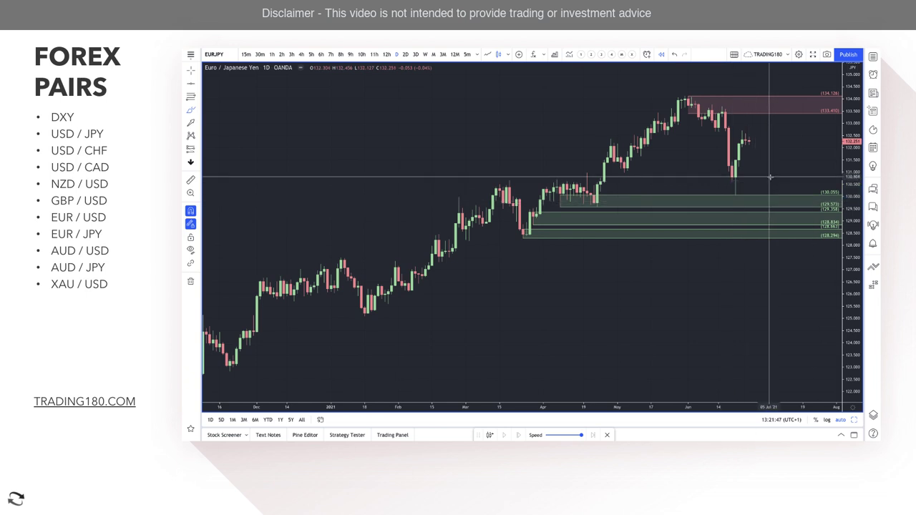
scroll(766, 179, up, 3)
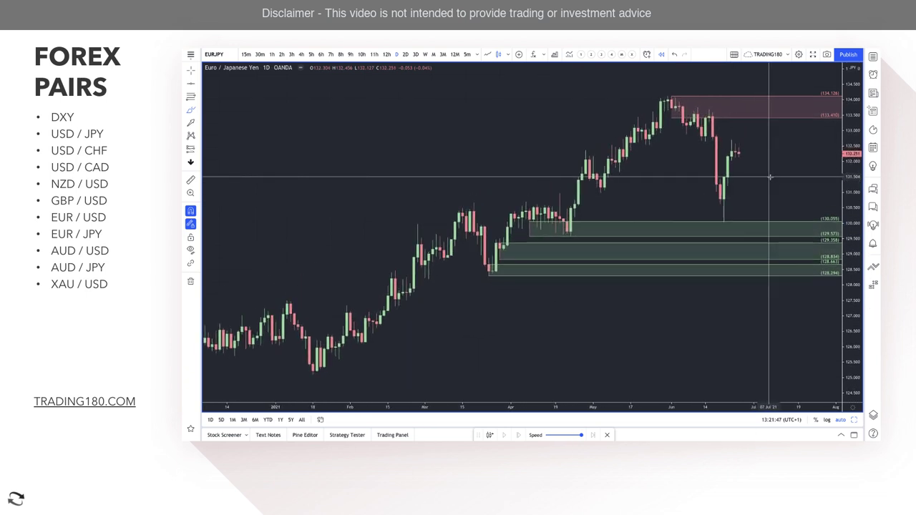
click(195, 111)
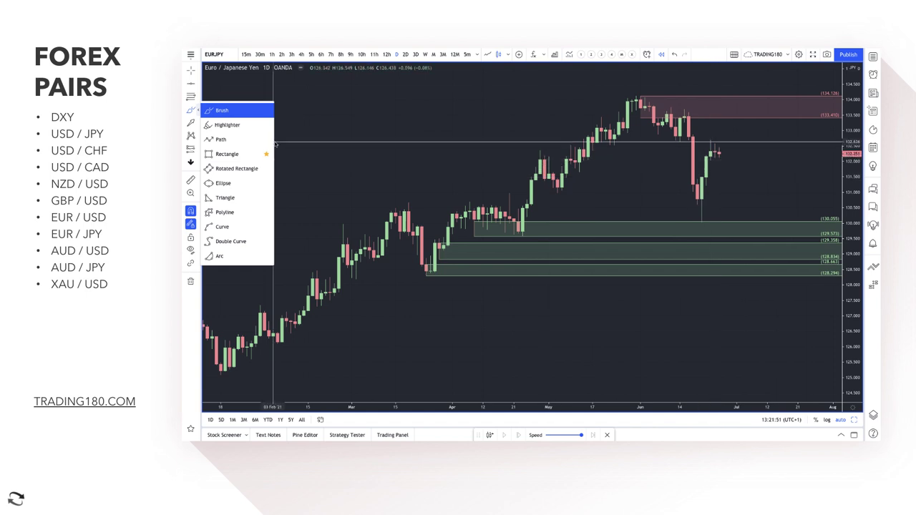
click(244, 111)
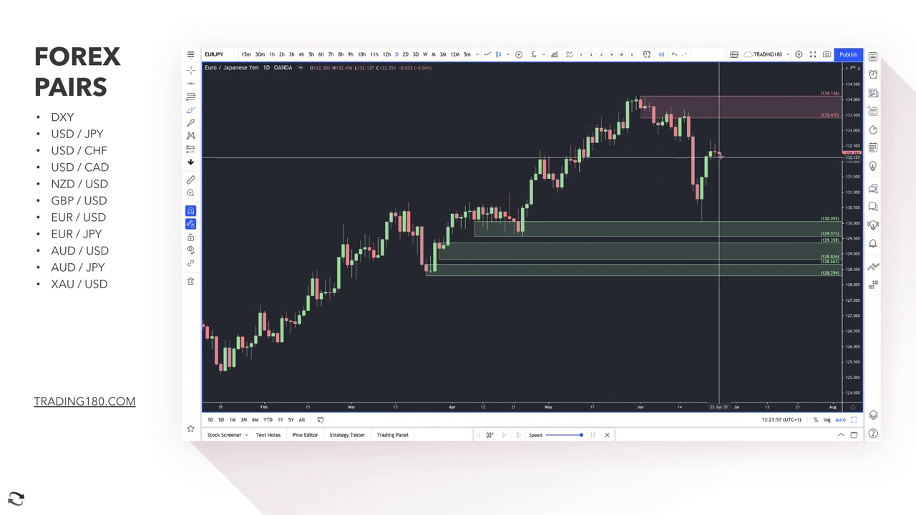
mouse_move(718, 153)
mouse_down()
mouse_move(753, 223)
mouse_move(778, 188)
mouse_move(780, 204)
mouse_up()
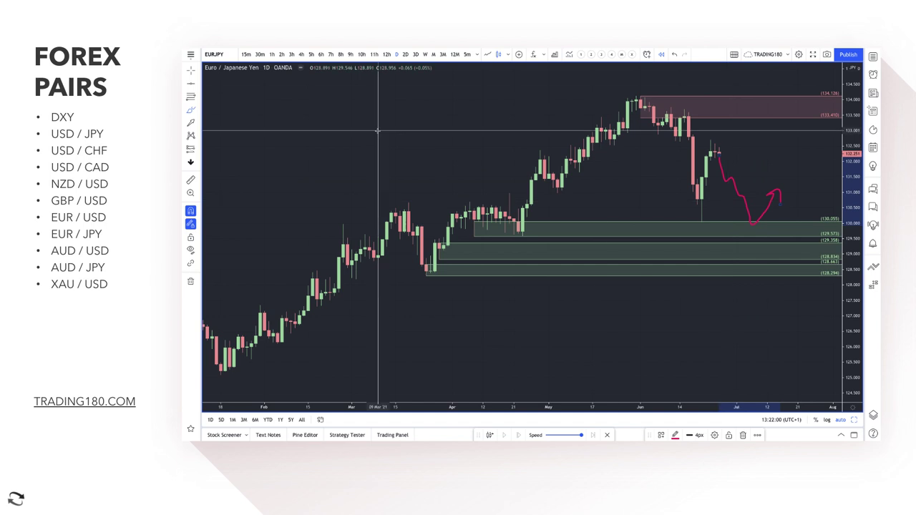
- Draw a EUR/JPY demand zone from 131.256 down to the June low's wick, and remove the lowest demand zone at 128.663–128.294
click(191, 96)
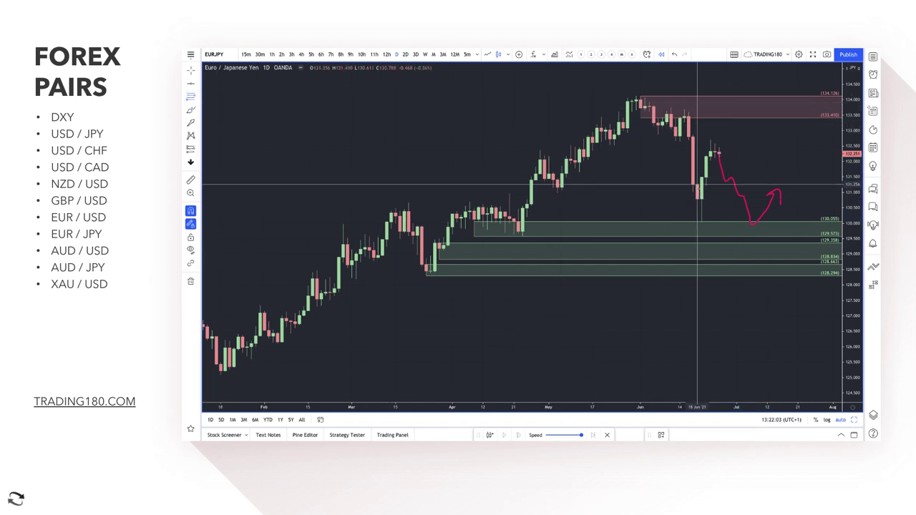
drag(702, 184, 703, 221)
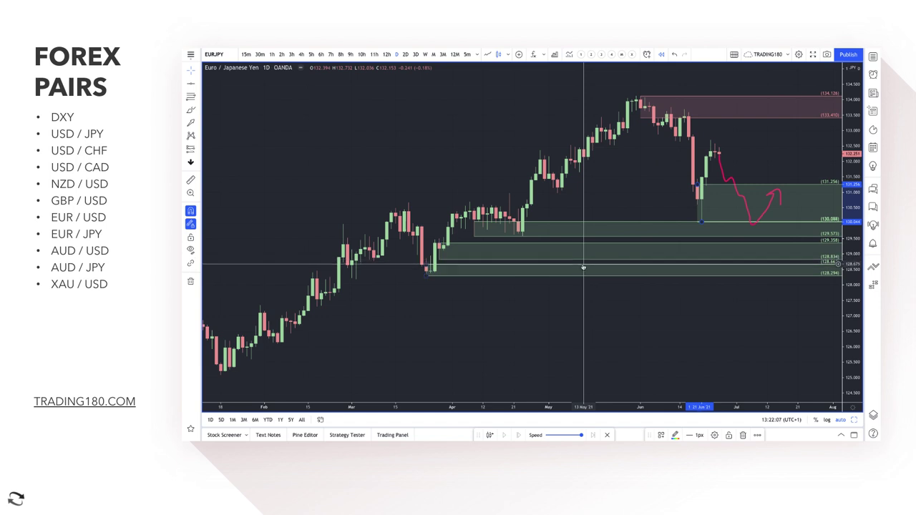
scroll(576, 268, up, 2)
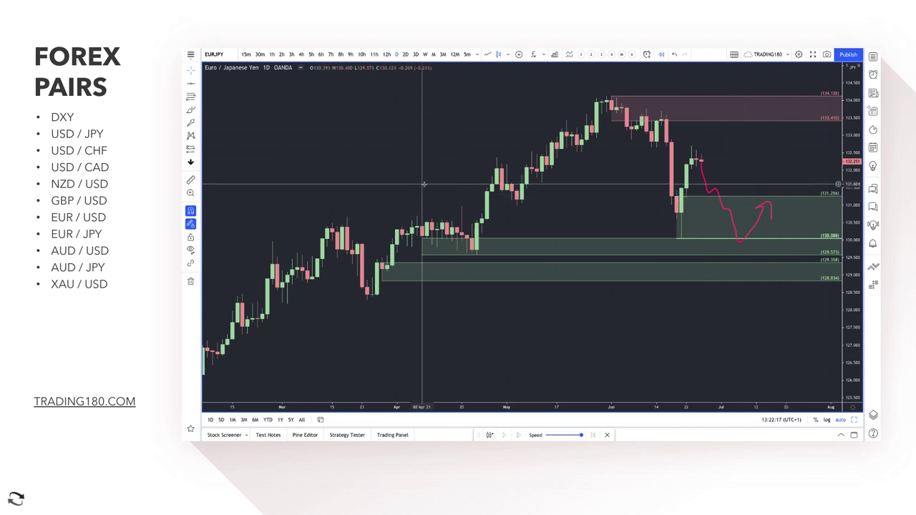
- Draw a thin horizontal rectangle at about 130.919–131.115 on EUR/JPY, spanning from early March to late July
click(199, 111)
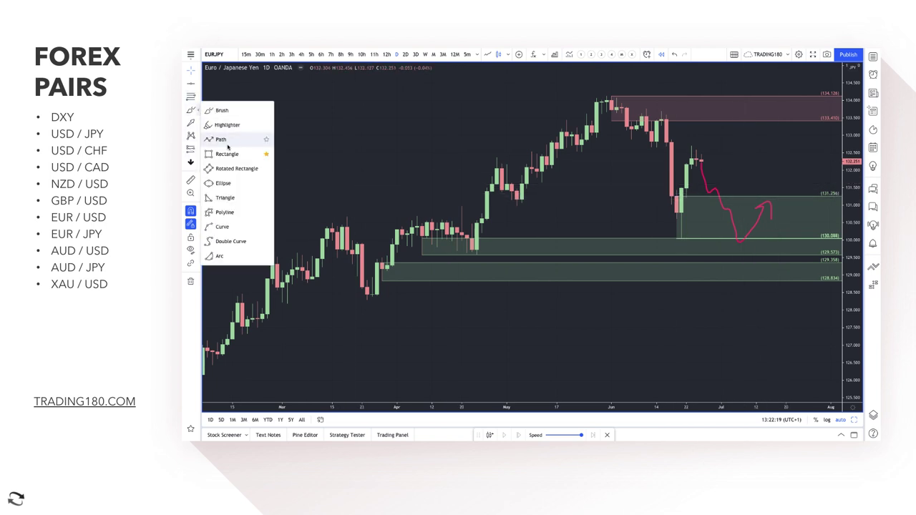
click(227, 154)
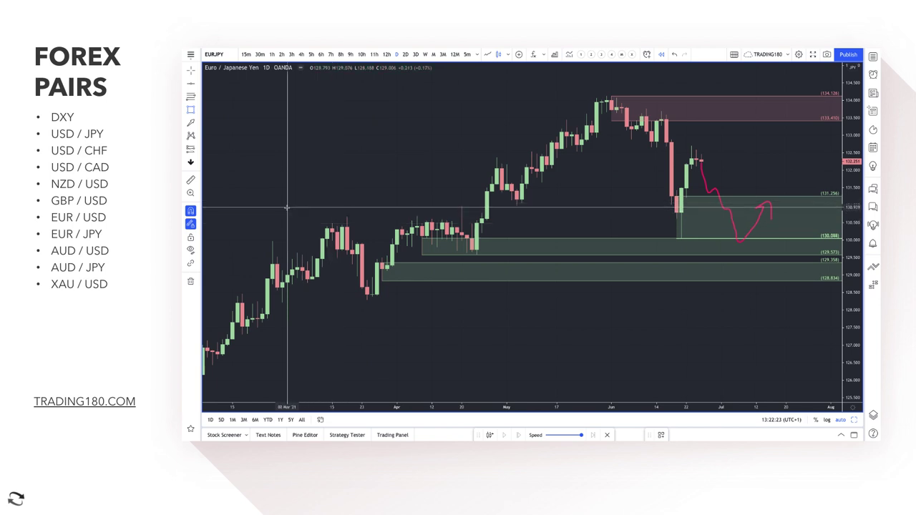
drag(287, 207, 820, 204)
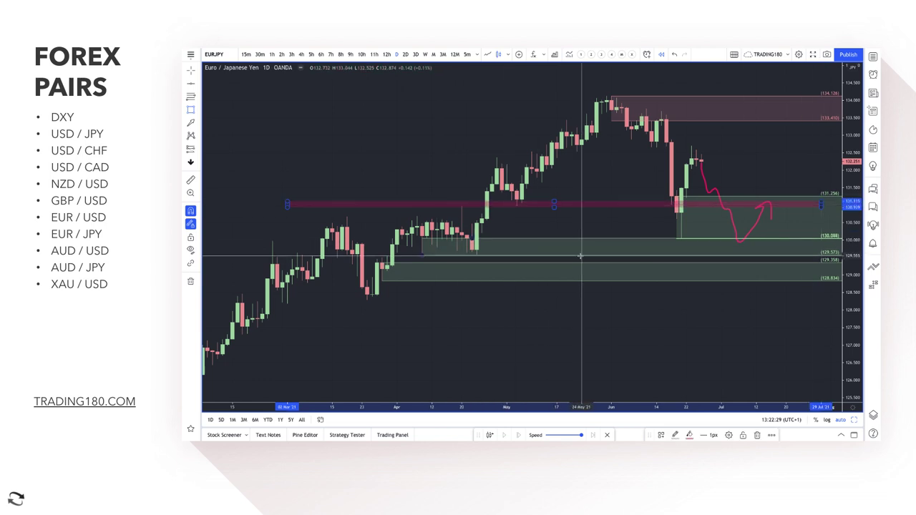
scroll(579, 255, up, 3)
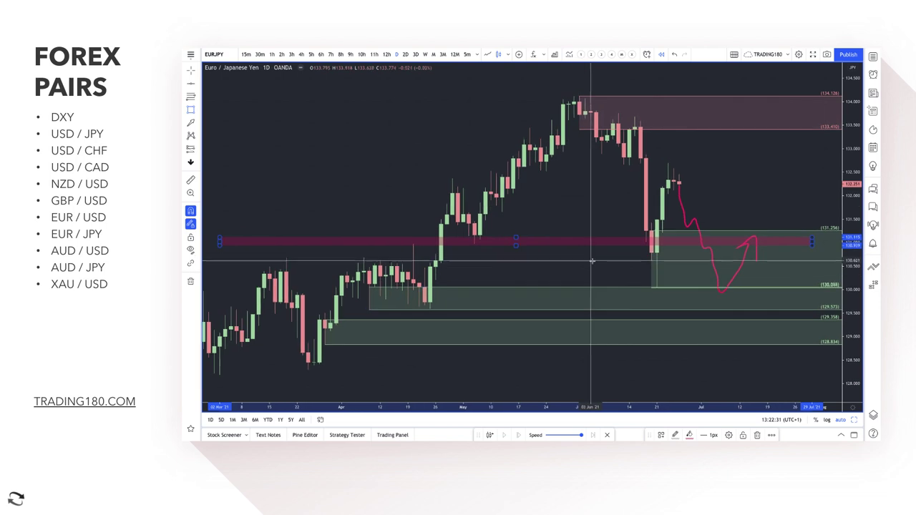
- Brush the letter B inside the EUR/JPY demand zone, just after the June low
click(199, 111)
click(215, 112)
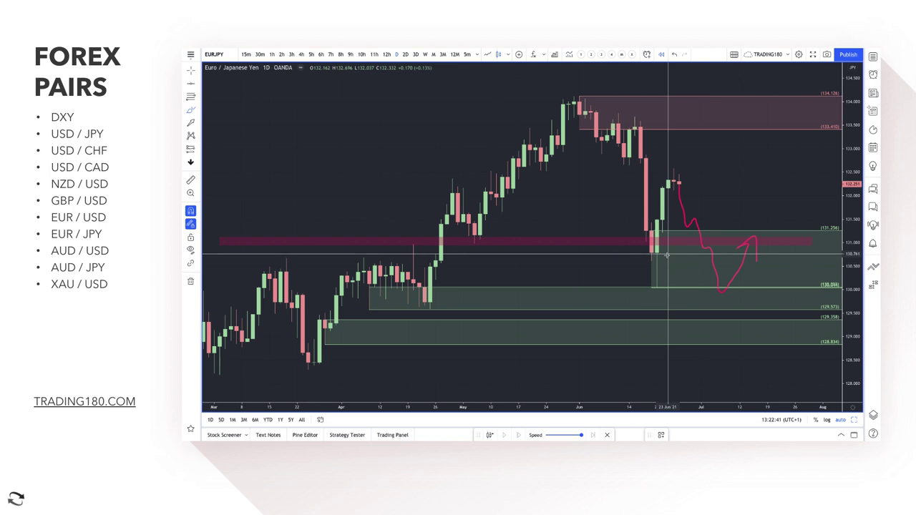
mouse_move(668, 255)
mouse_down()
mouse_move(679, 261)
mouse_move(667, 278)
mouse_up()
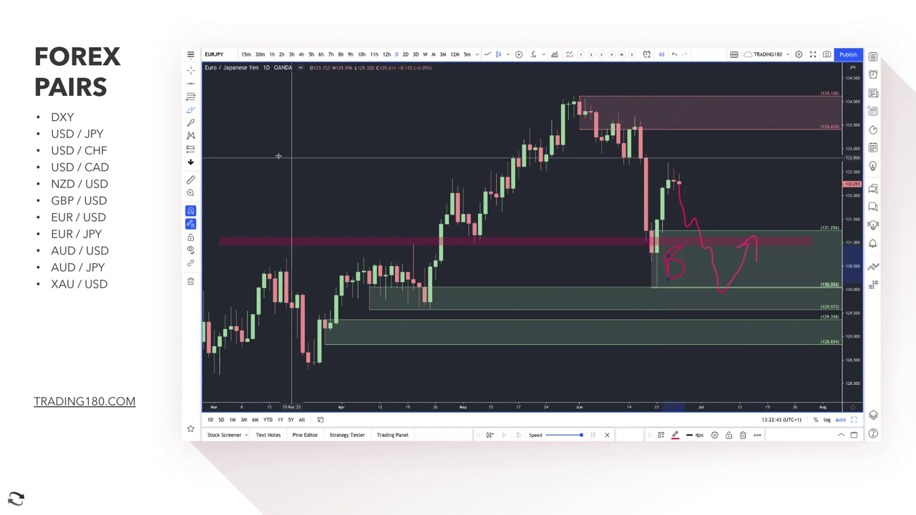
- Brush a EUR/JPY drop and rebound off the thin horizontal band, circle the band's April and early-May touches, and write "S/D" beside the rebound
click(188, 109)
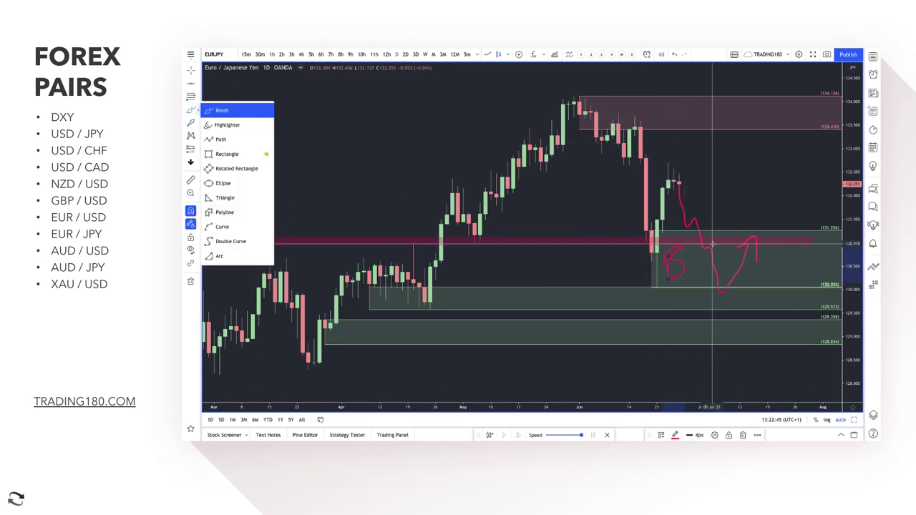
drag(691, 176, 707, 213)
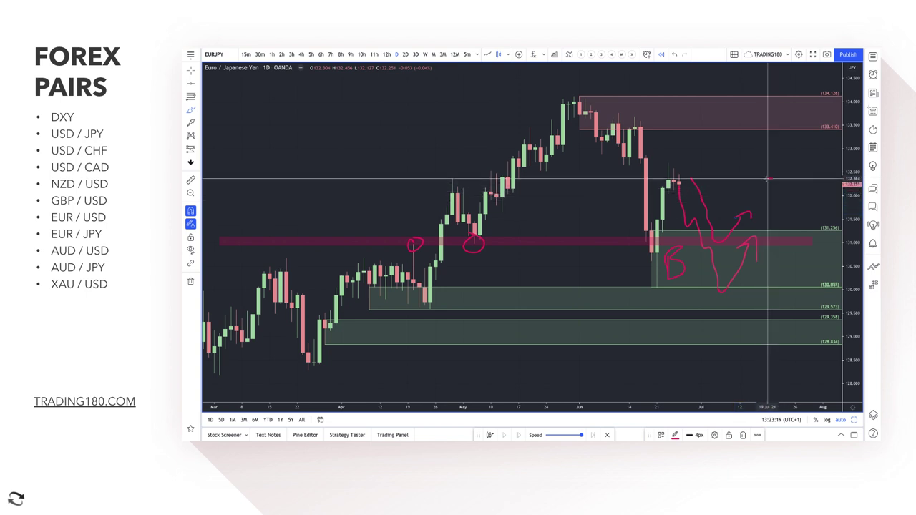
drag(768, 182, 759, 203)
drag(785, 169, 779, 206)
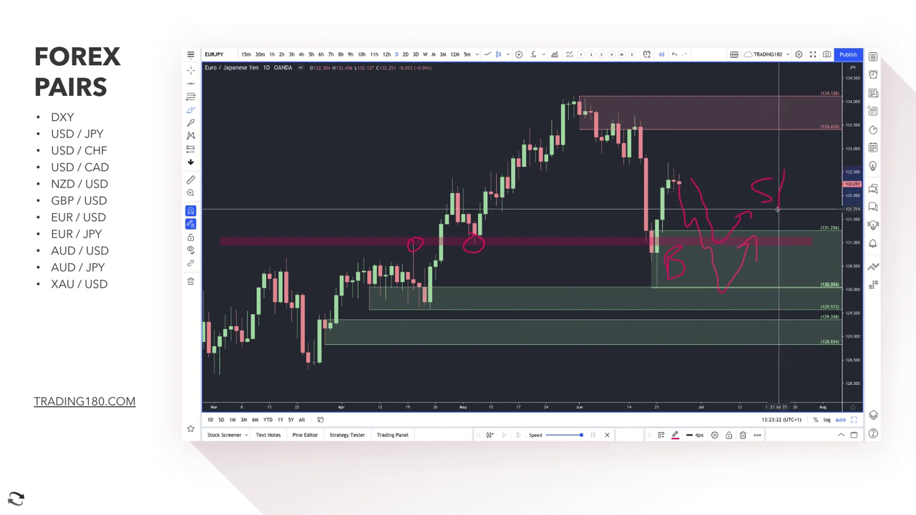
drag(790, 175, 791, 205)
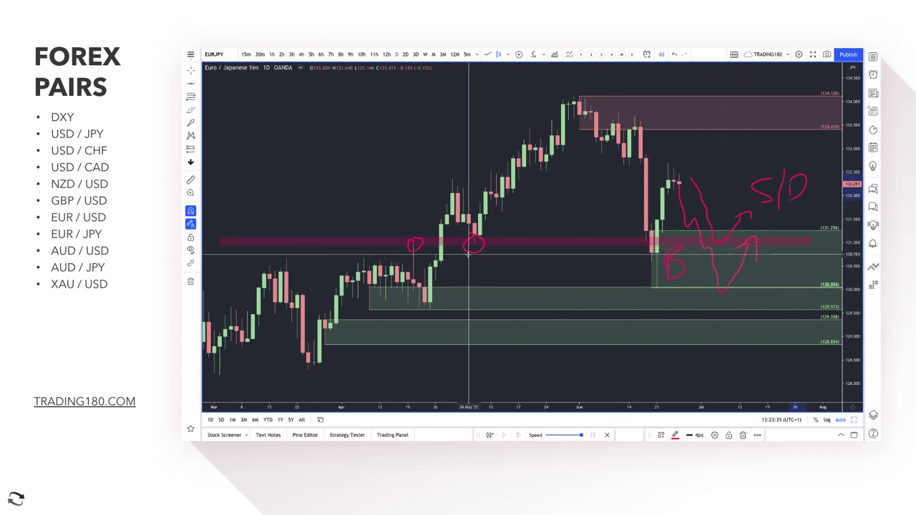
- Brush a EUR/JPY rise from the latest candle into the 133.410 supply zone with a downward arrow, and circle the turning point
scroll(469, 254, down, 2)
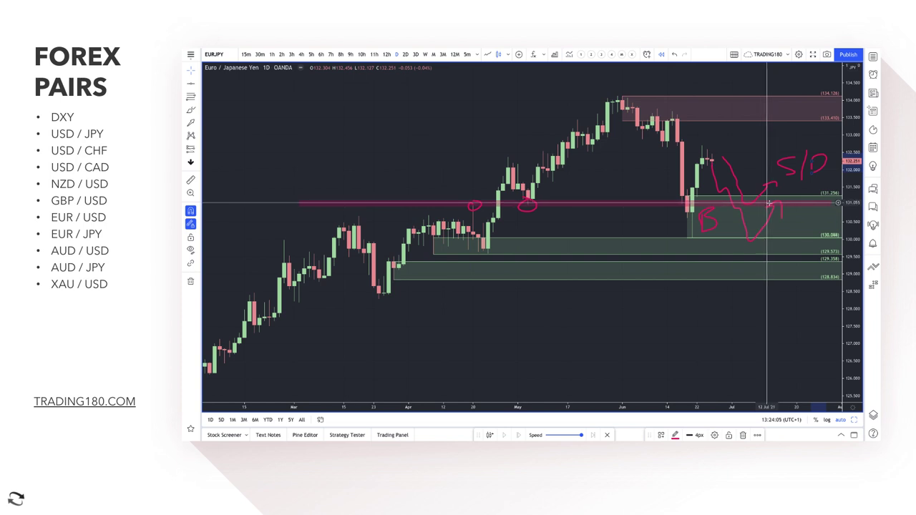
click(691, 205)
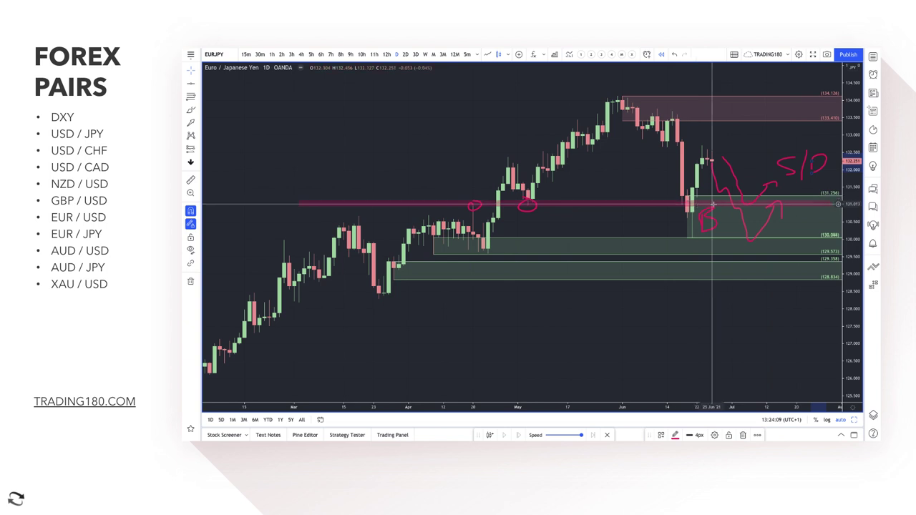
scroll(719, 204, up, 3)
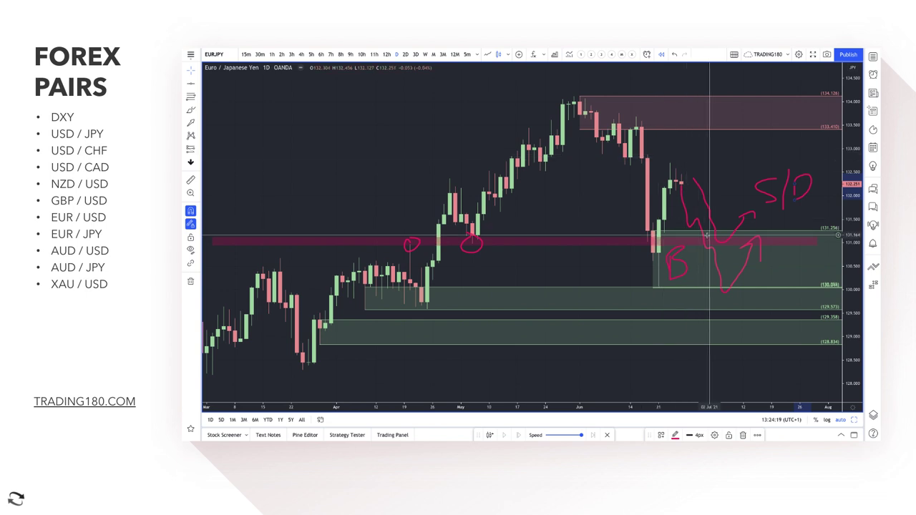
click(190, 109)
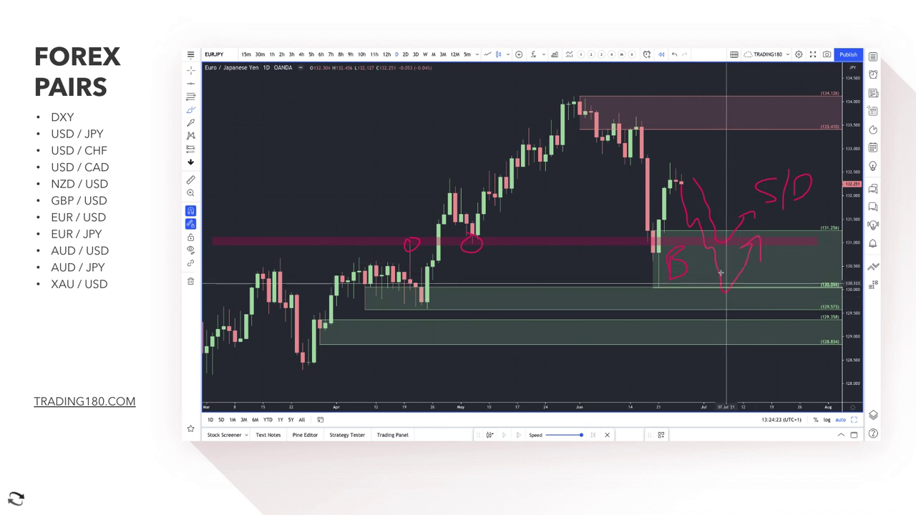
scroll(737, 259, down, 2)
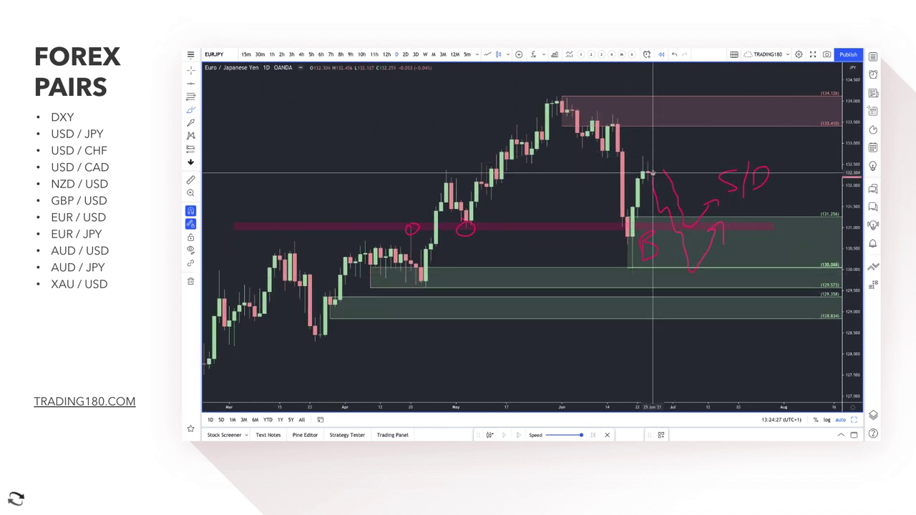
mouse_move(653, 174)
mouse_down()
mouse_move(662, 129)
mouse_move(687, 117)
mouse_move(701, 149)
mouse_up()
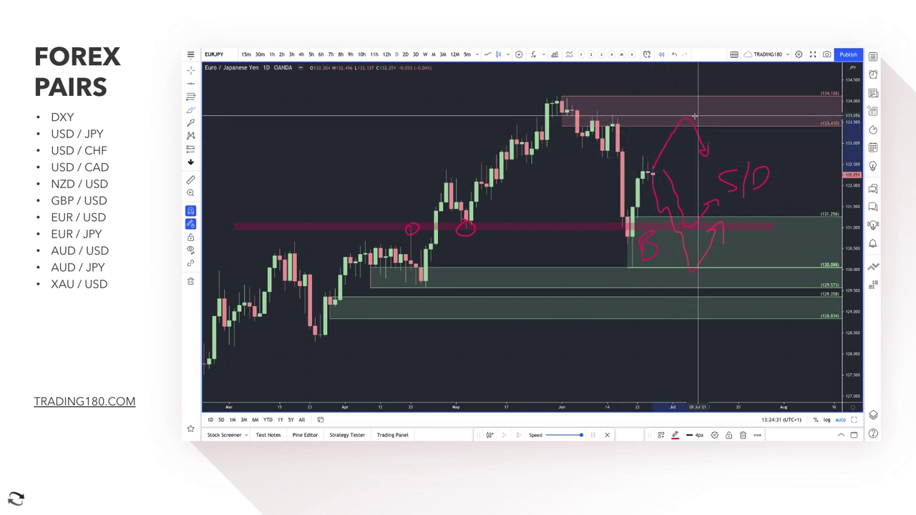
mouse_move(685, 112)
mouse_down()
mouse_move(708, 116)
mouse_move(712, 136)
mouse_up()
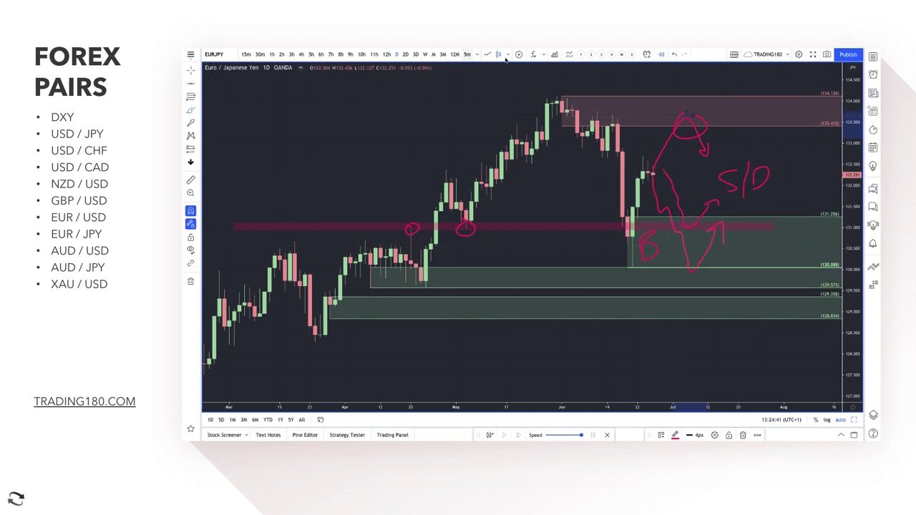
- Undo the EUR/JPY annotations back to the first brushed path, and restore the demand zone starting at 131.256
click(675, 55)
click(675, 55)
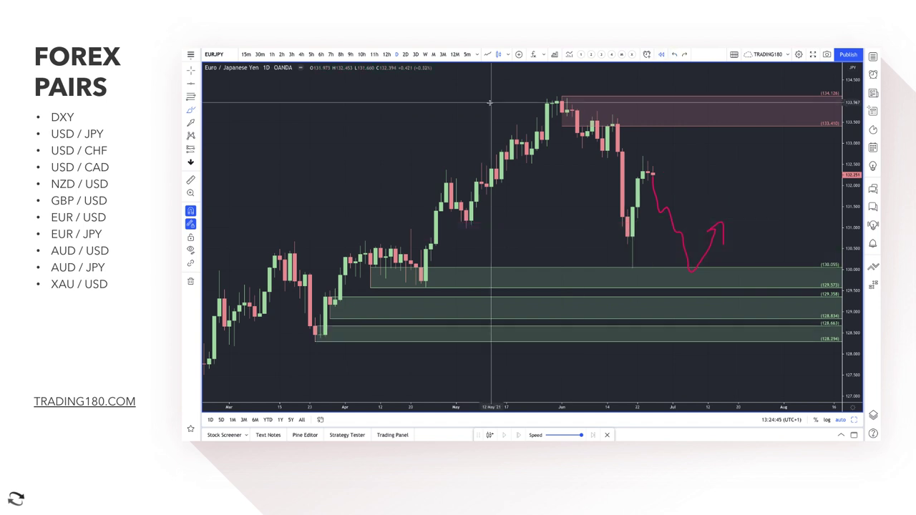
click(683, 54)
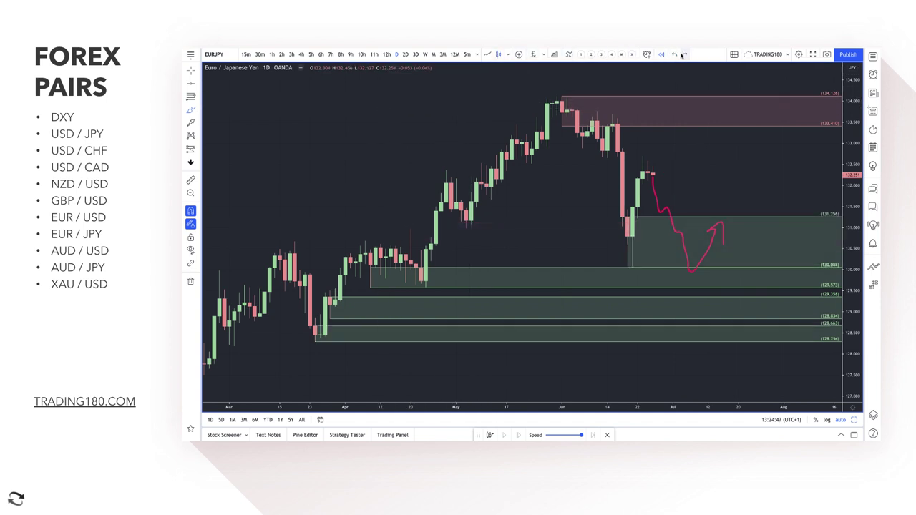
- Brush two horizontal lines bounding the latest EUR/JPY candles, and extend the projected path up between them and down into the demand zone
click(196, 111)
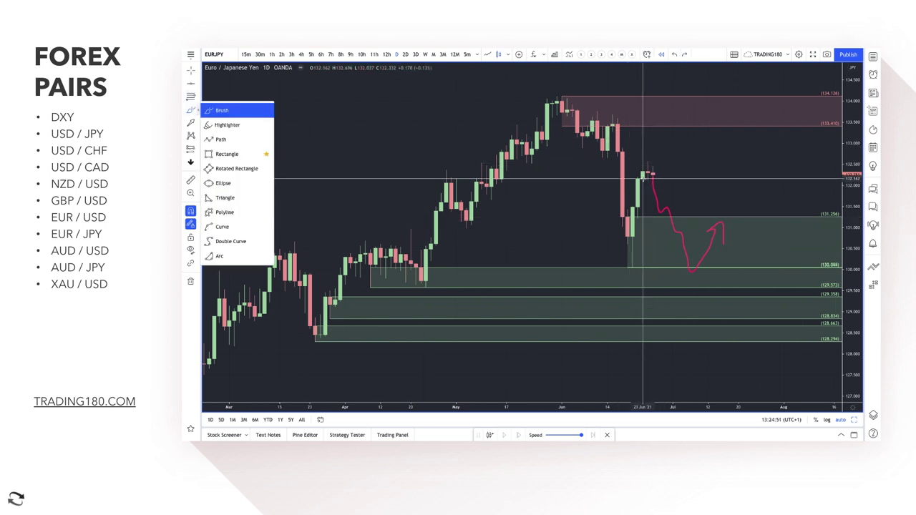
drag(644, 178, 730, 186)
drag(644, 151, 731, 152)
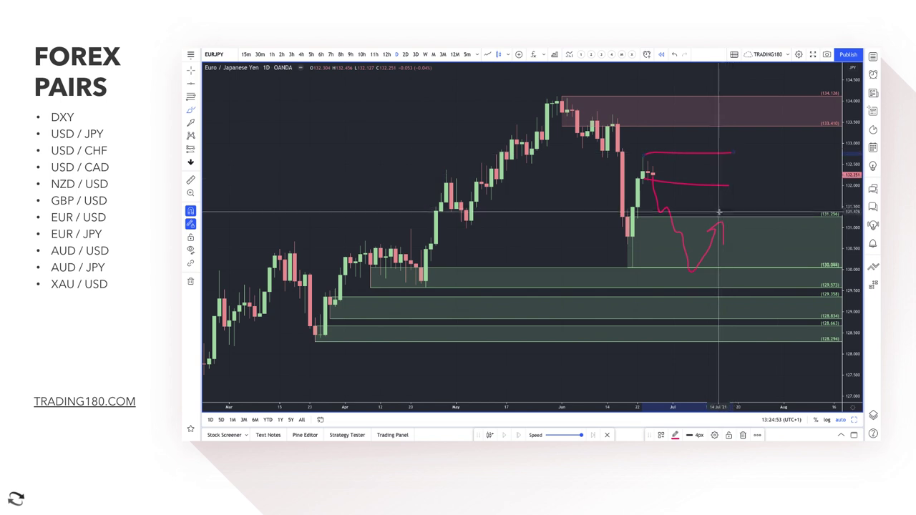
mouse_move(714, 219)
mouse_down()
mouse_move(731, 173)
mouse_move(749, 236)
mouse_move(773, 221)
mouse_up()
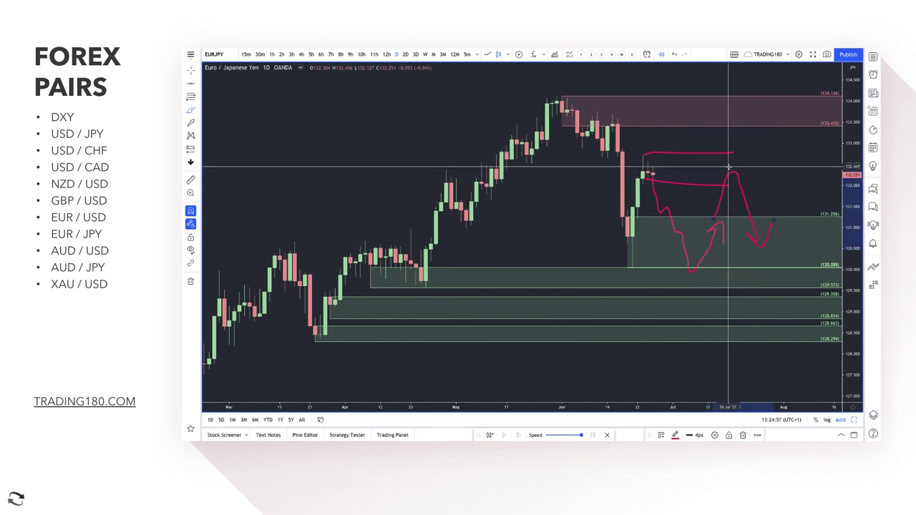
mouse_move(740, 184)
mouse_down()
mouse_move(709, 177)
mouse_move(730, 169)
mouse_up()
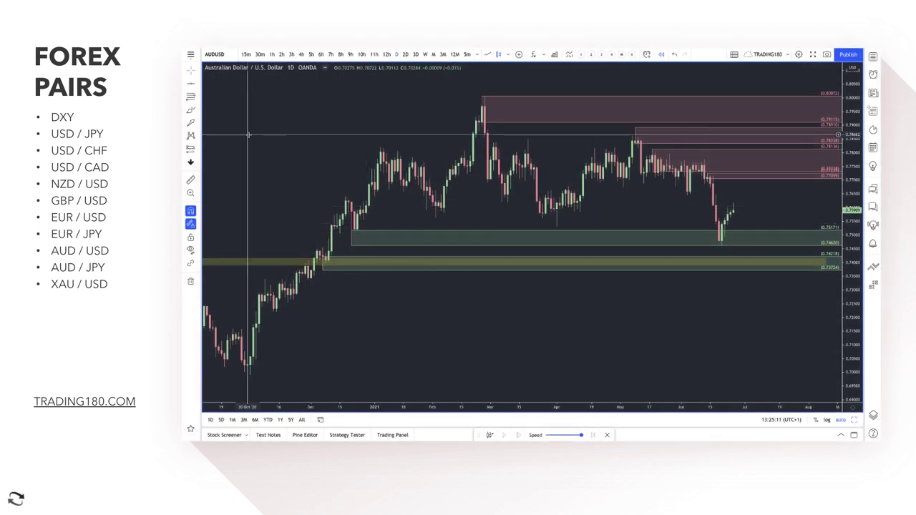
- On the AUD/USD chart, circle the June low in the 0.75171–0.74630 demand zone and brush two upward arrows below the zones
click(190, 109)
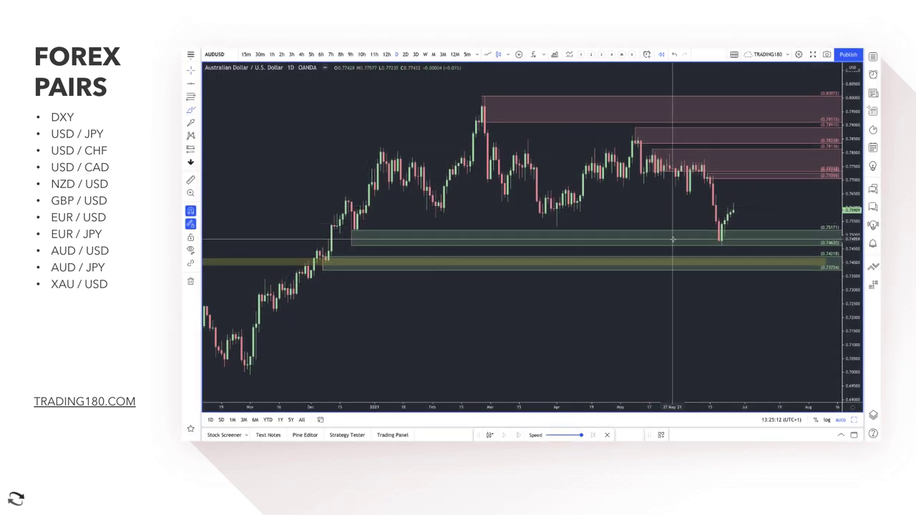
click(721, 241)
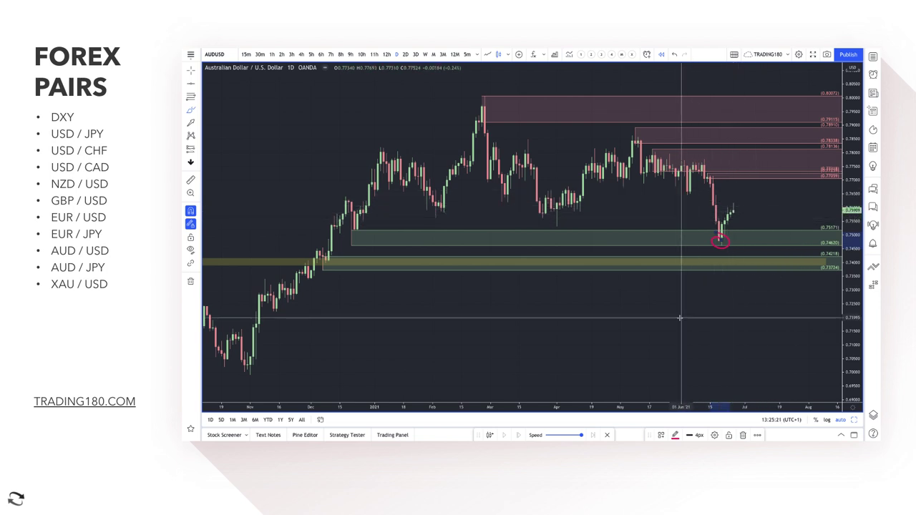
mouse_move(674, 336)
mouse_down()
mouse_move(674, 295)
mouse_move(693, 294)
mouse_up()
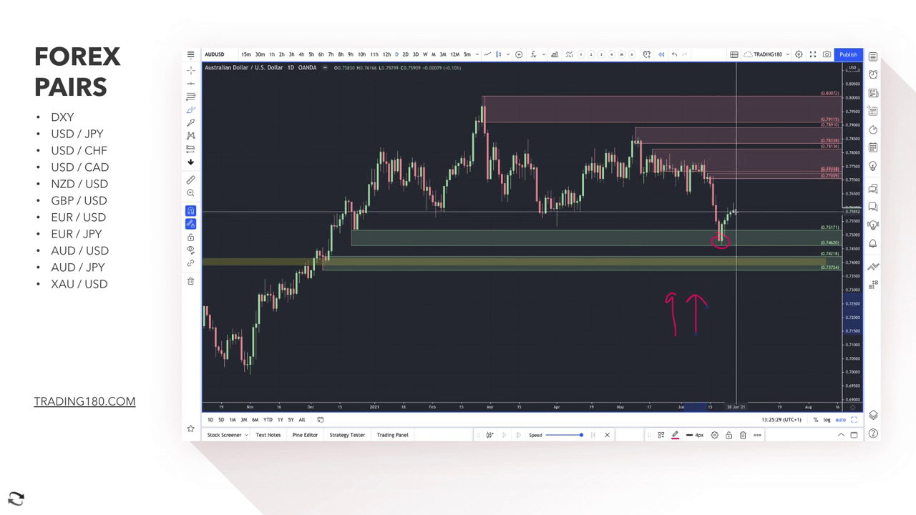
- Brush two AUD/USD projections: one dropping to the demand zone and rising to the 0.77059 supply zone, one rising there and turning down
mouse_move(734, 212)
mouse_down()
mouse_move(744, 240)
mouse_move(785, 181)
mouse_up()
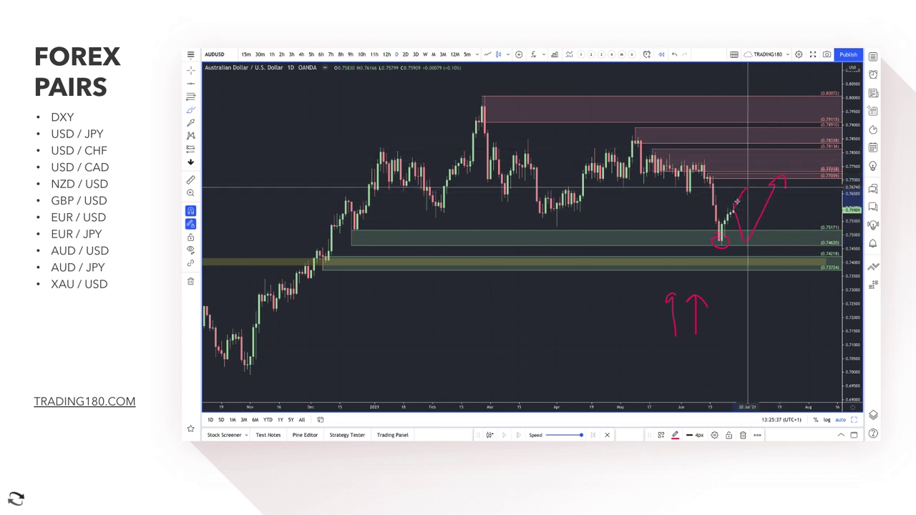
drag(752, 176, 762, 198)
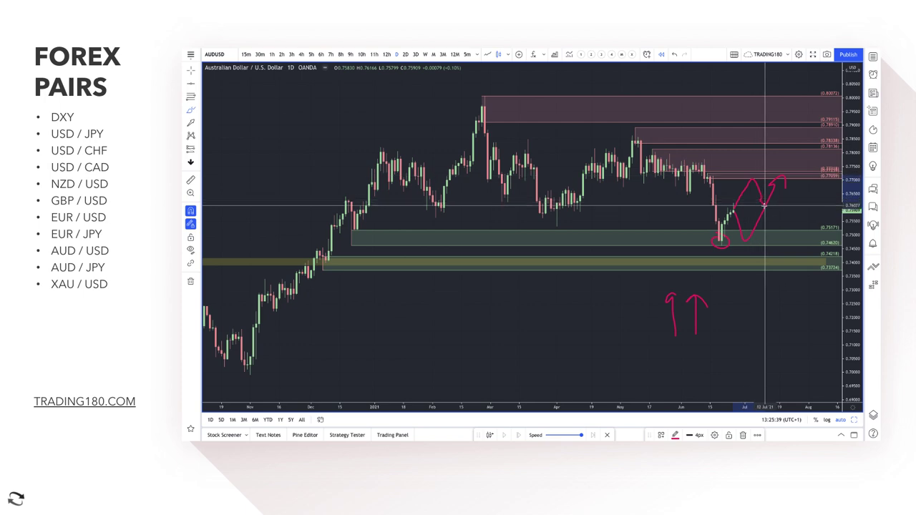
- Brush a third AUD/USD projection dropping below the 0.74630 demand edge, rebounding and falling, plus horizontal lines below and above the latest candles
scroll(740, 198, up, 5)
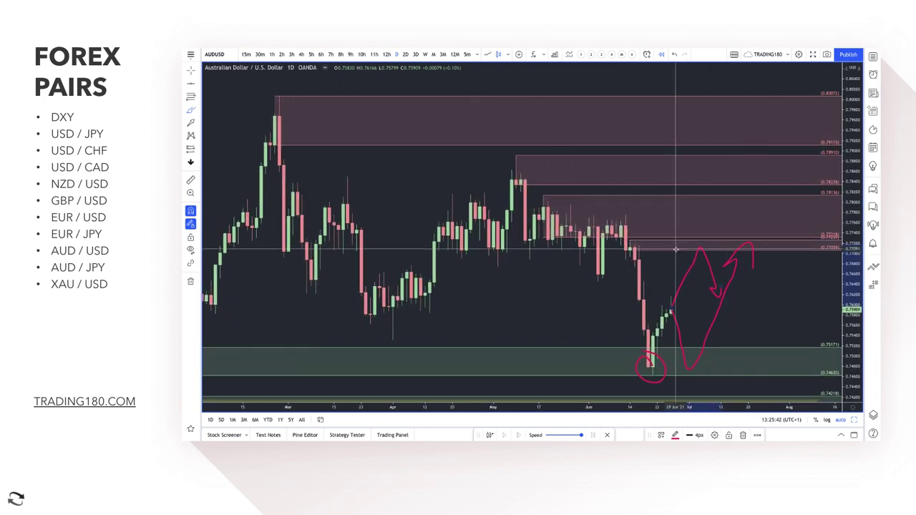
scroll(685, 337, down, 5)
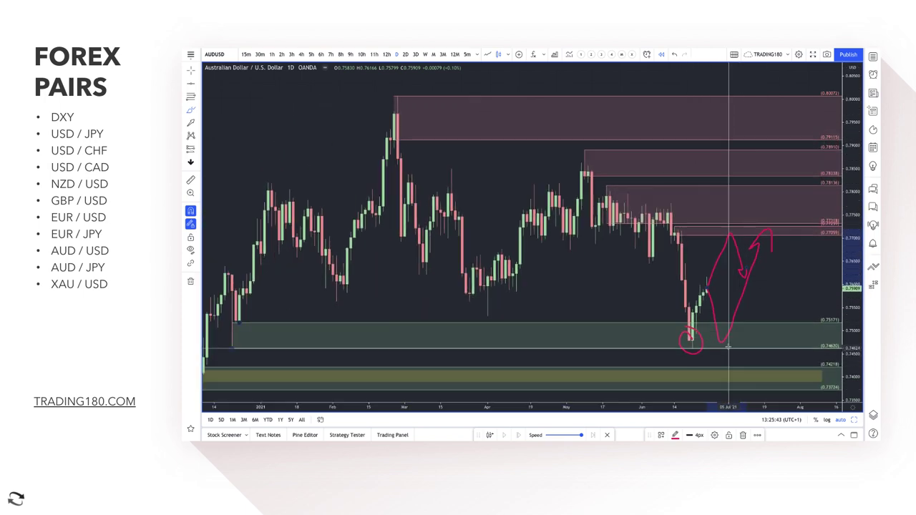
mouse_move(709, 292)
mouse_down()
mouse_move(725, 358)
mouse_move(765, 289)
mouse_move(786, 348)
mouse_move(793, 331)
mouse_up()
drag(711, 302, 793, 303)
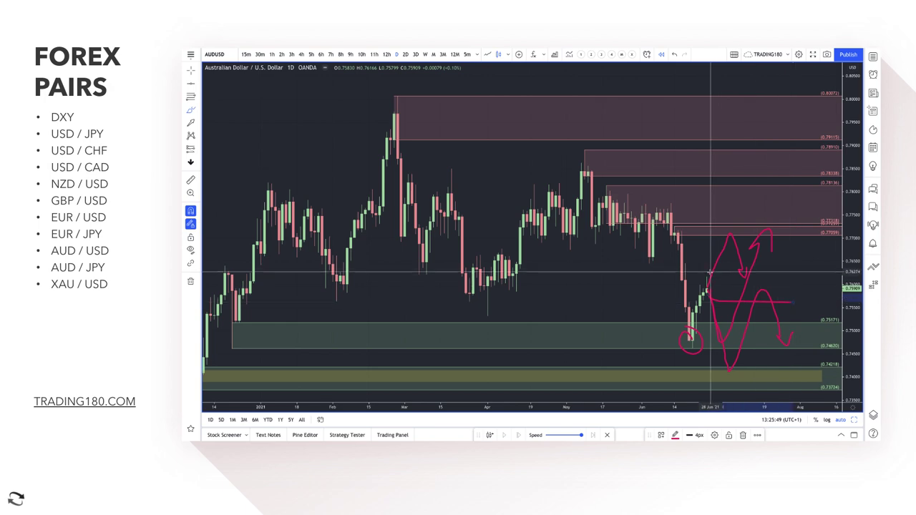
drag(710, 272, 792, 272)
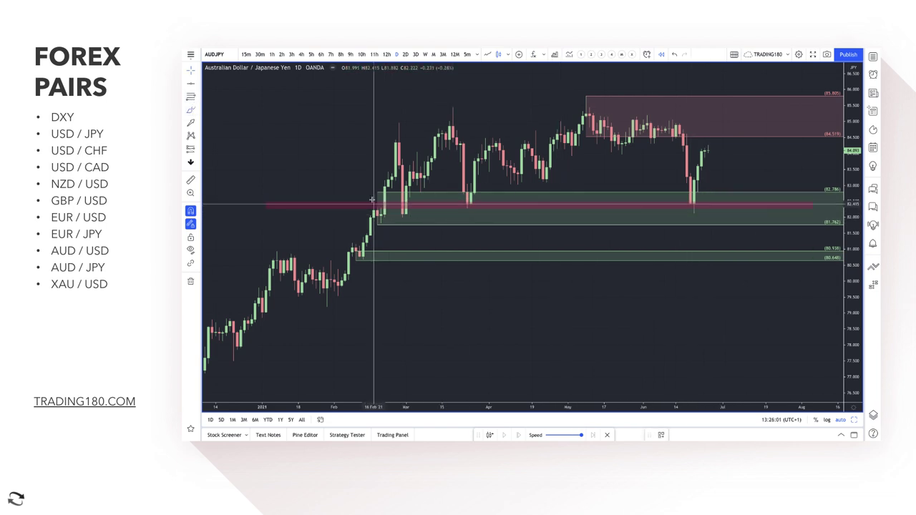
- On the AUD/JPY chart, circle the horizontal band's four touches with a June rebound arrow, and brush up and down arrows labelled "on" and "off"
mouse_move(371, 210)
mouse_down()
mouse_move(360, 211)
mouse_move(364, 198)
mouse_move(405, 201)
mouse_move(402, 188)
mouse_up()
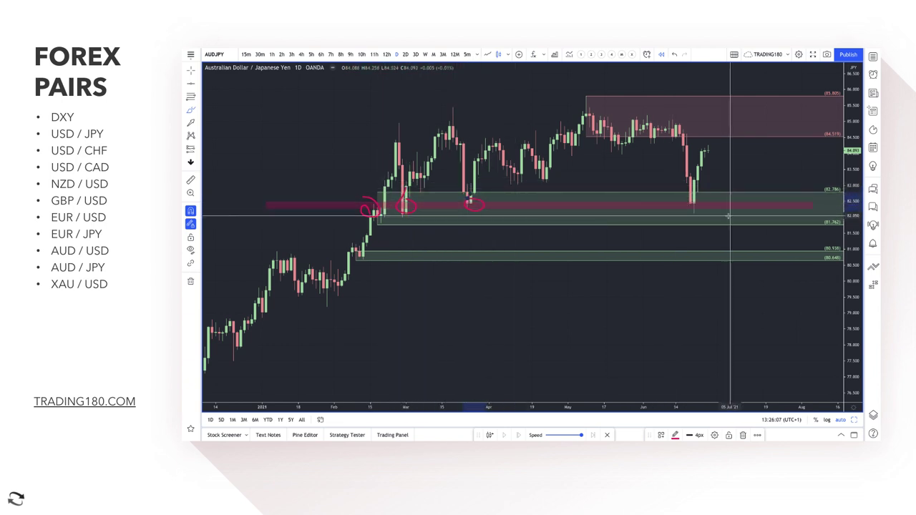
mouse_move(698, 204)
mouse_down()
mouse_move(682, 210)
mouse_move(694, 203)
mouse_move(713, 150)
mouse_move(718, 159)
mouse_up()
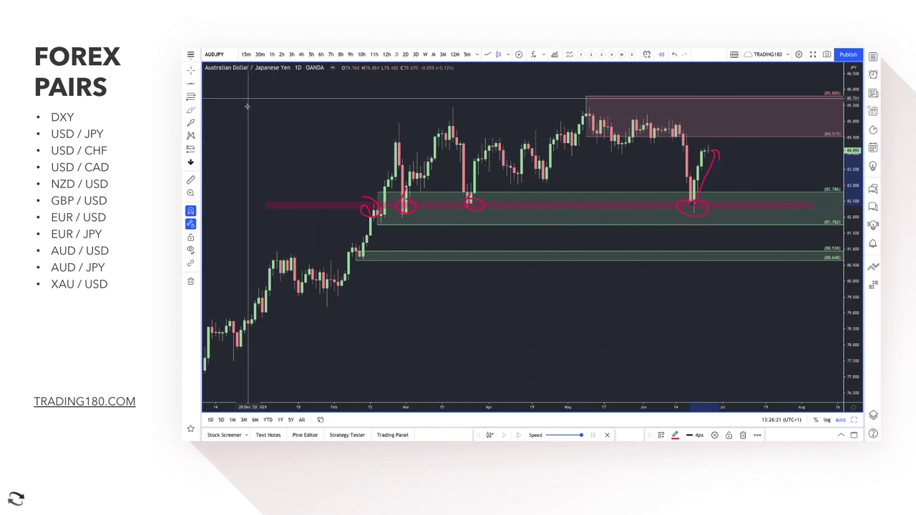
mouse_move(244, 155)
mouse_down()
mouse_move(243, 106)
mouse_move(285, 142)
mouse_move(299, 141)
mouse_up()
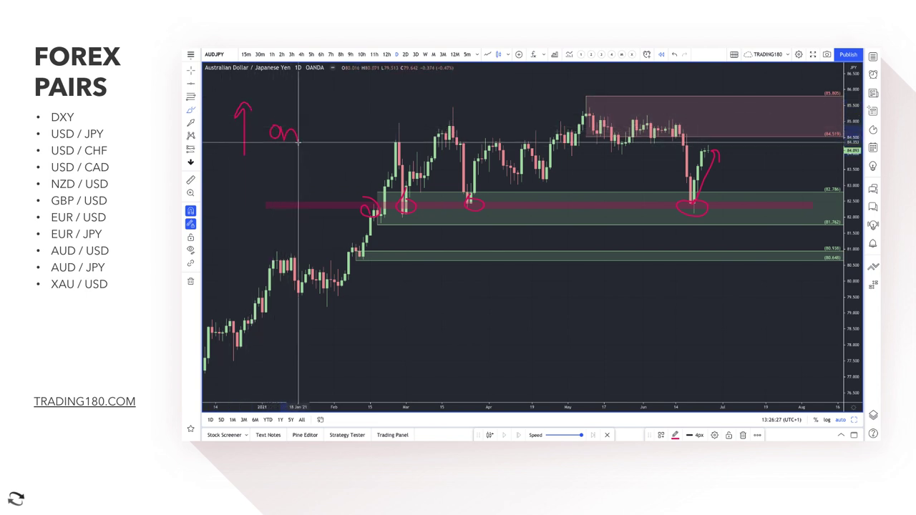
mouse_move(250, 175)
mouse_down()
mouse_move(249, 206)
mouse_move(306, 176)
mouse_up()
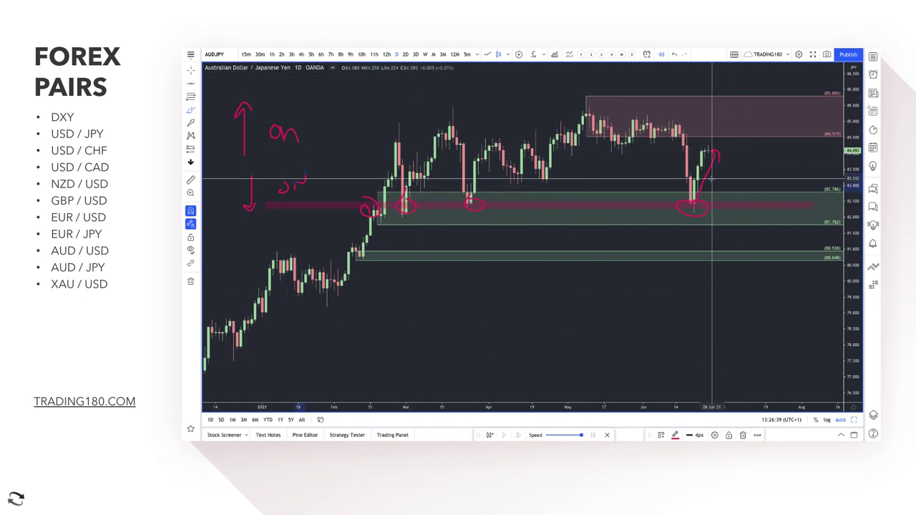
- Brush AUD/JPY projections rising through the 84.519–85.805 supply zone and dropping to the demand zone before rebounding, plus a down arrow along June's fall
drag(709, 148, 759, 96)
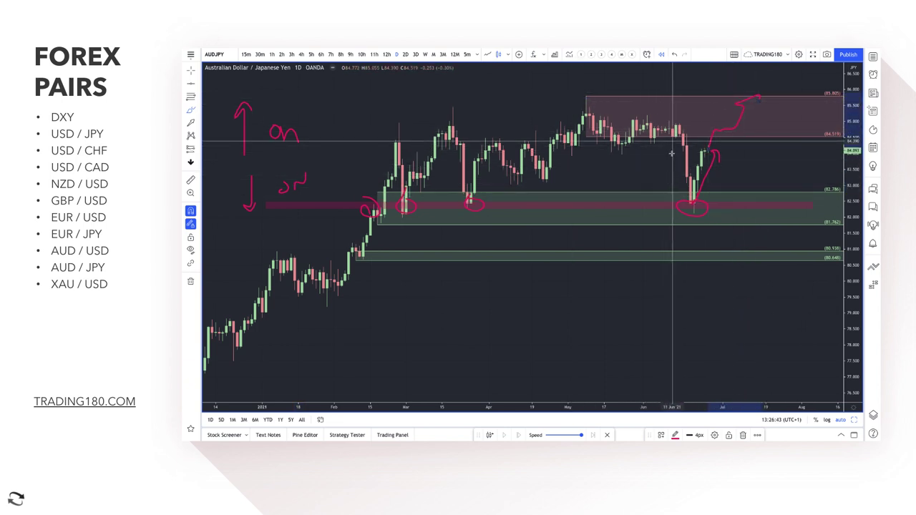
drag(675, 141, 682, 200)
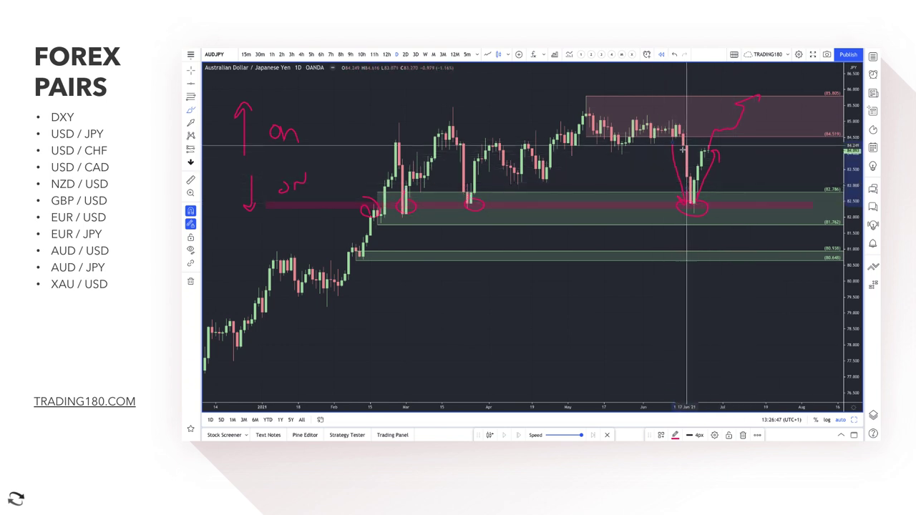
mouse_move(716, 149)
mouse_down()
mouse_move(711, 164)
mouse_move(719, 156)
mouse_move(722, 194)
mouse_move(741, 224)
mouse_up()
drag(761, 187, 781, 182)
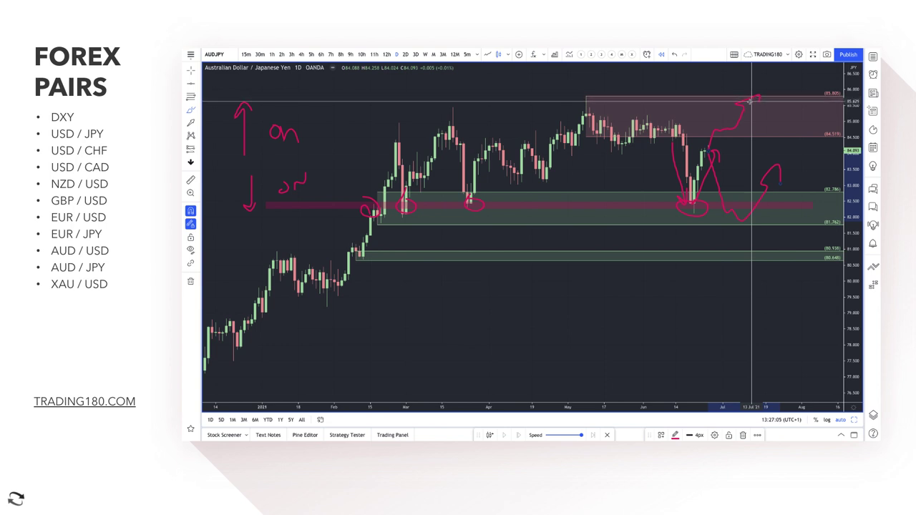
- Brush an AUD/JPY projection arrow falling from inside the 84.519–85.805 supply zone
drag(750, 101, 791, 153)
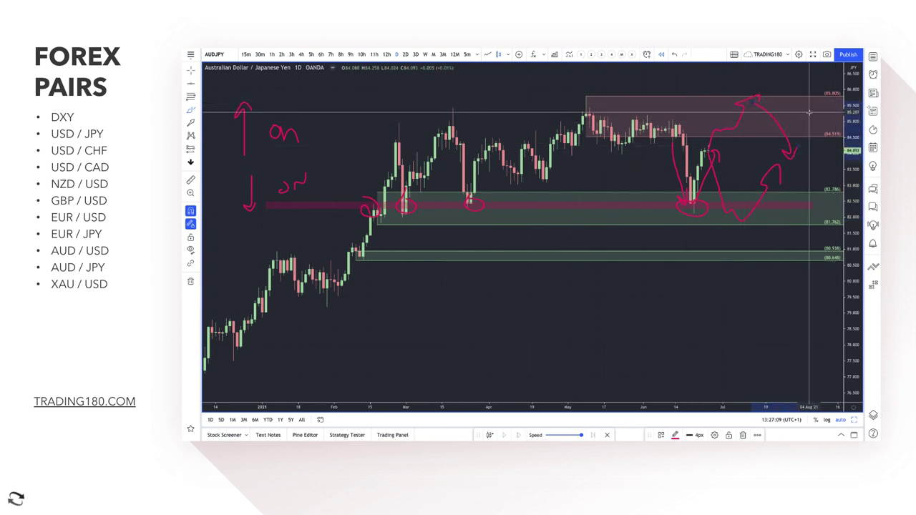
click(196, 111)
click(227, 155)
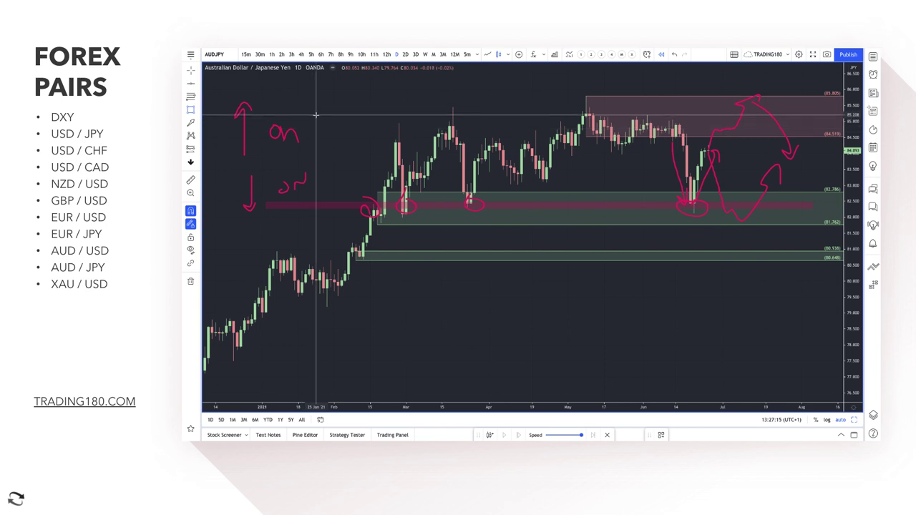
mouse_move(319, 107)
mouse_down()
mouse_move(384, 125)
mouse_move(794, 123)
mouse_up()
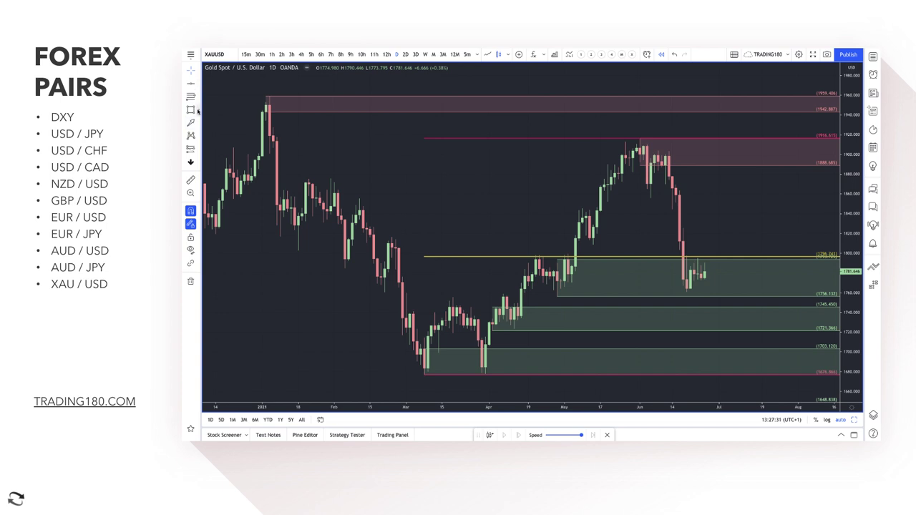
- On the XAU/USD chart, circle the latest candles in the demand zone above 1756.132 and brush a down arrow along June's fall
click(197, 111)
click(214, 108)
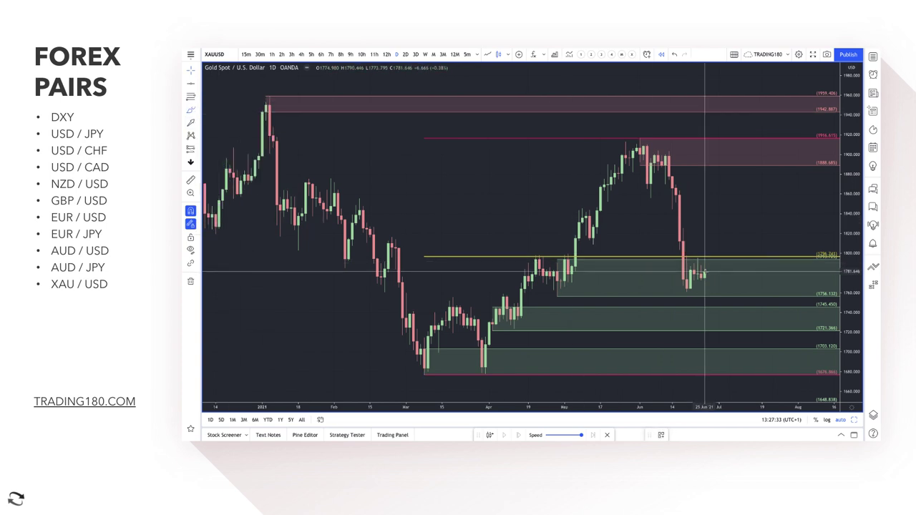
mouse_move(701, 265)
mouse_down()
mouse_move(673, 272)
mouse_move(714, 280)
mouse_move(675, 272)
mouse_move(687, 281)
mouse_up()
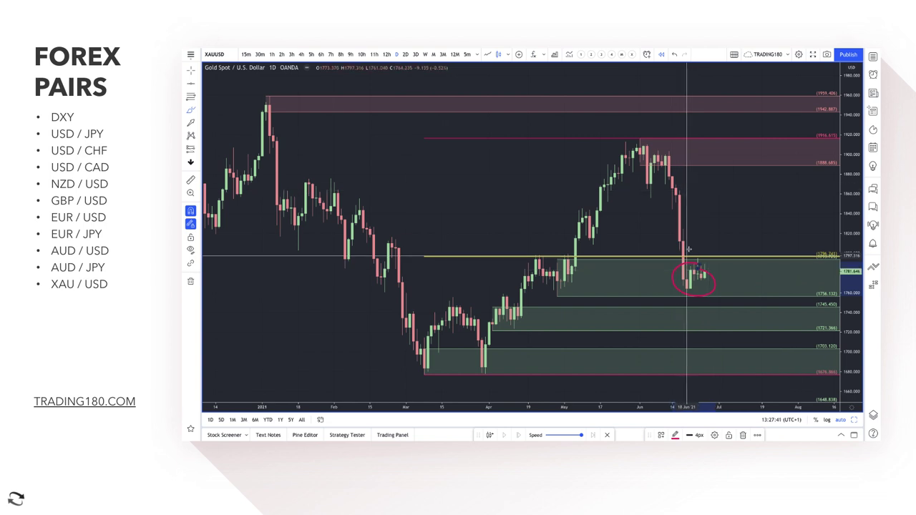
drag(684, 169, 701, 241)
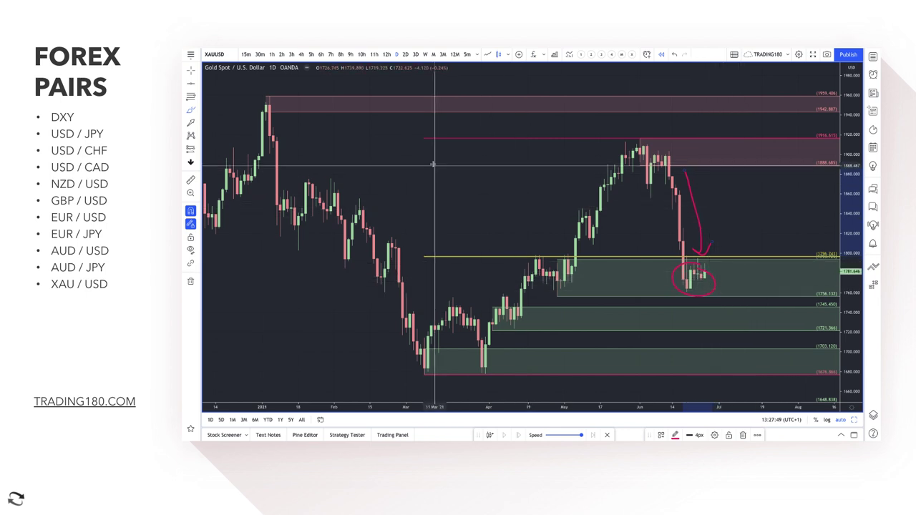
- Handwrite and circle "Inf" on the gold chart, and brush one rising and one falling projection from the latest candles
mouse_move(427, 156)
mouse_down()
mouse_move(430, 179)
mouse_move(448, 178)
mouse_up()
mouse_move(464, 147)
mouse_down()
mouse_move(456, 179)
mouse_move(475, 166)
mouse_up()
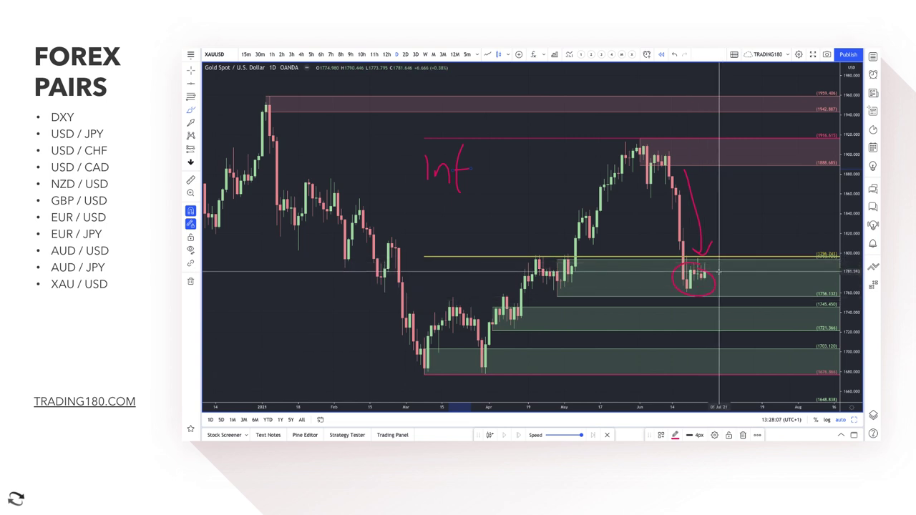
mouse_move(712, 272)
mouse_down()
mouse_move(741, 222)
mouse_move(756, 229)
mouse_up()
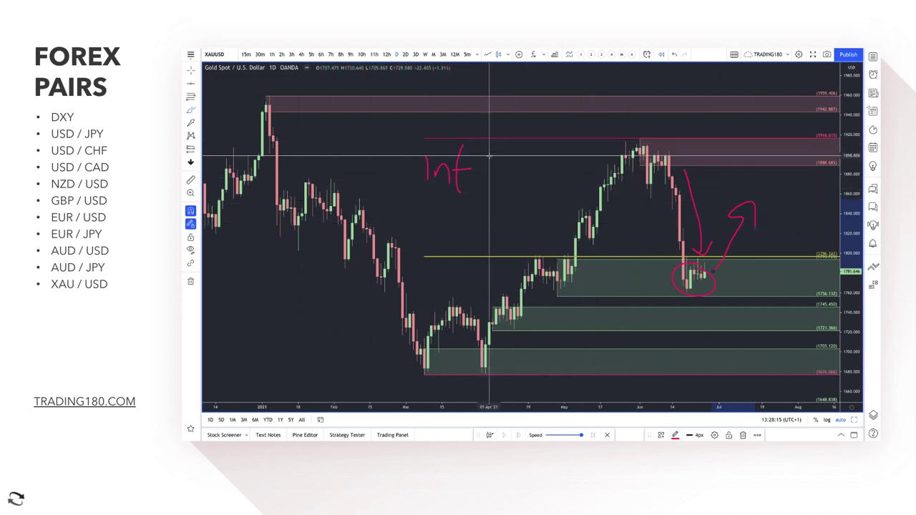
mouse_move(490, 137)
mouse_down()
mouse_move(408, 162)
mouse_move(478, 124)
mouse_up()
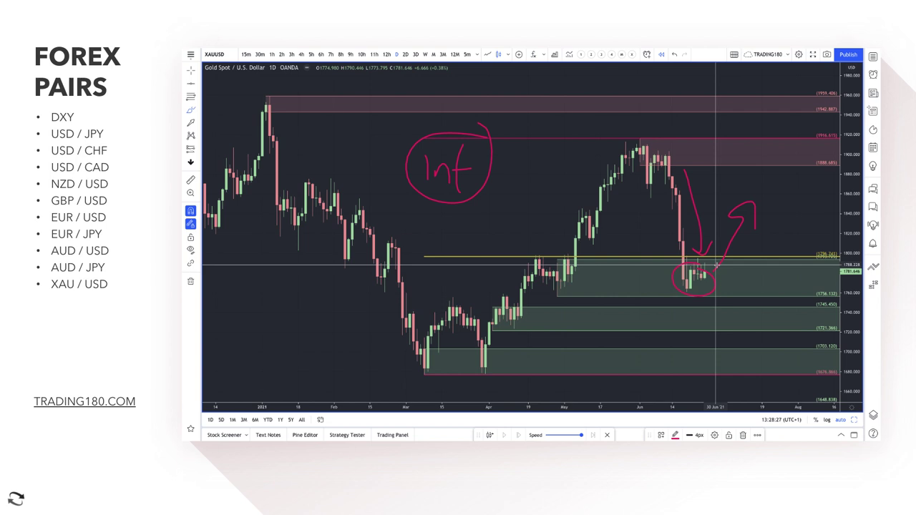
drag(716, 265, 763, 317)
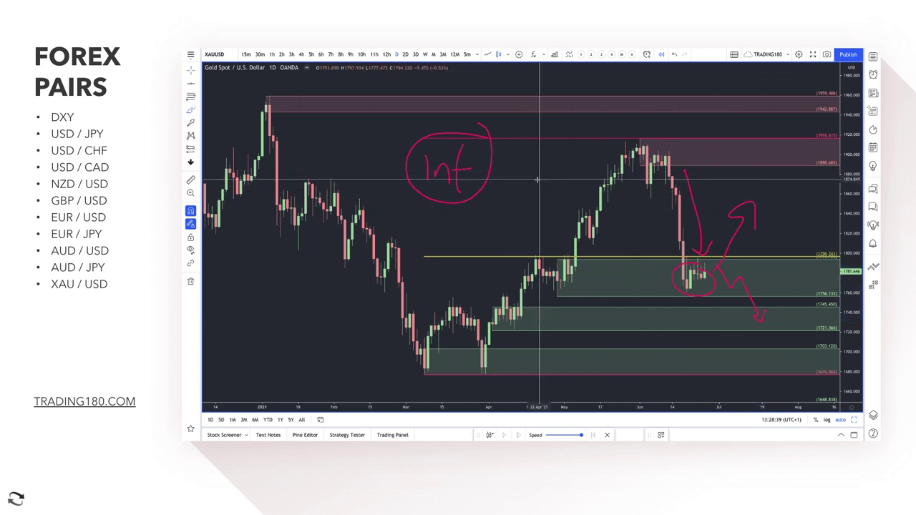
- Handwrite "0.5%" beside the circled "Inf" with the brush
mouse_move(526, 159)
mouse_down()
mouse_move(526, 179)
mouse_move(517, 155)
mouse_up()
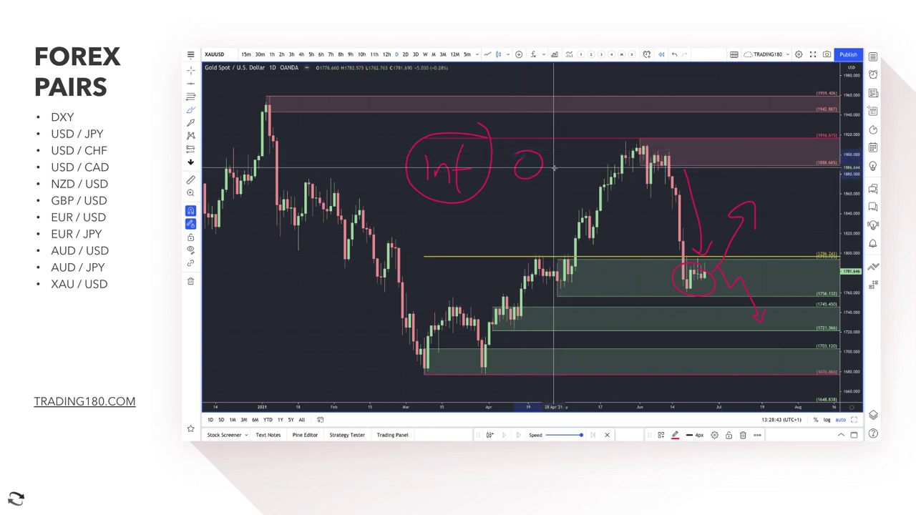
drag(564, 146, 557, 171)
mouse_move(566, 148)
mouse_down()
mouse_move(577, 143)
mouse_move(593, 163)
mouse_up()
click(589, 169)
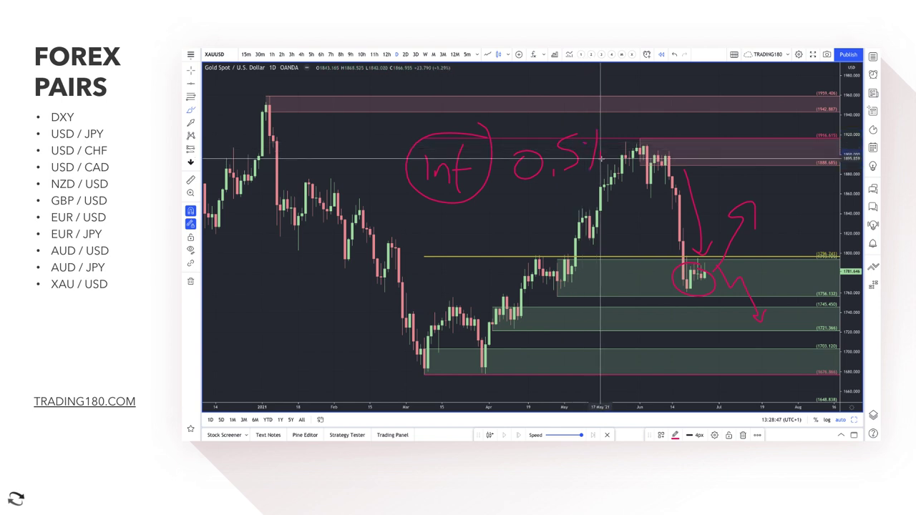
- Brush "0" and "On" above the 1888.685–1916.615 supply zone, circle "0.5%", and add a down arrow with "2" below "Inf"
key(ctrl+z)
drag(636, 109, 635, 111)
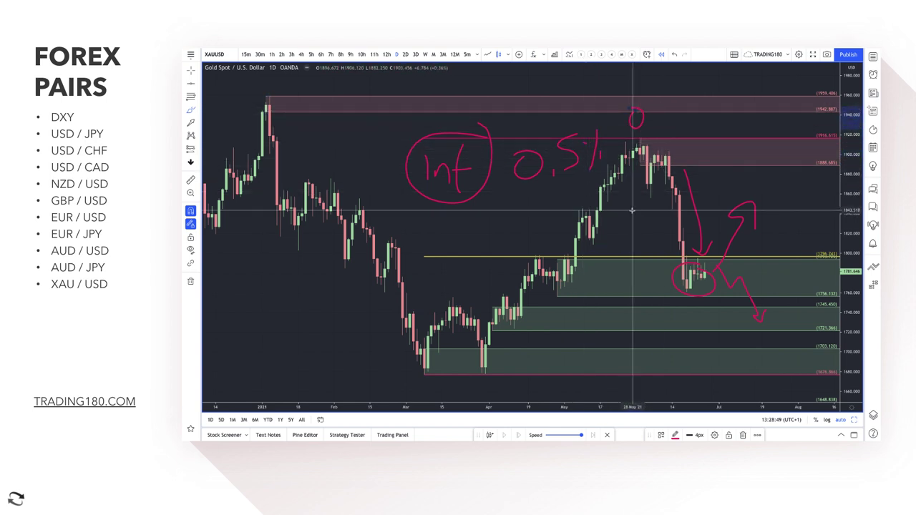
mouse_move(713, 104)
mouse_down()
mouse_move(748, 108)
mouse_move(756, 123)
mouse_up()
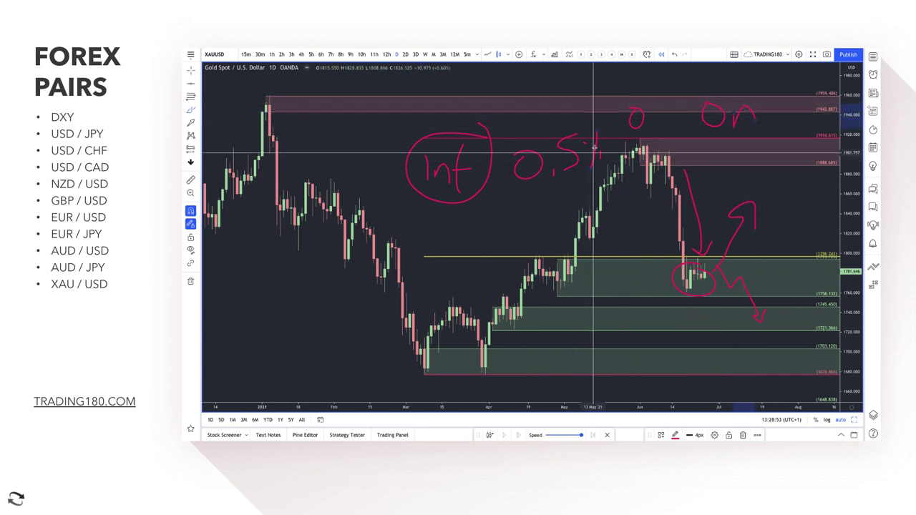
mouse_move(593, 133)
mouse_down()
mouse_move(510, 169)
mouse_move(616, 175)
mouse_move(598, 127)
mouse_up()
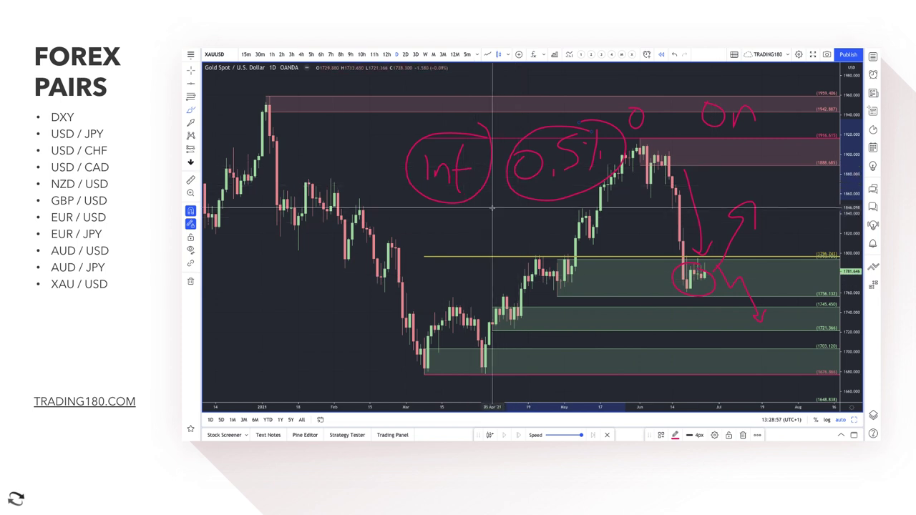
mouse_move(435, 211)
mouse_down()
mouse_move(458, 222)
mouse_move(473, 251)
mouse_move(511, 248)
mouse_up()
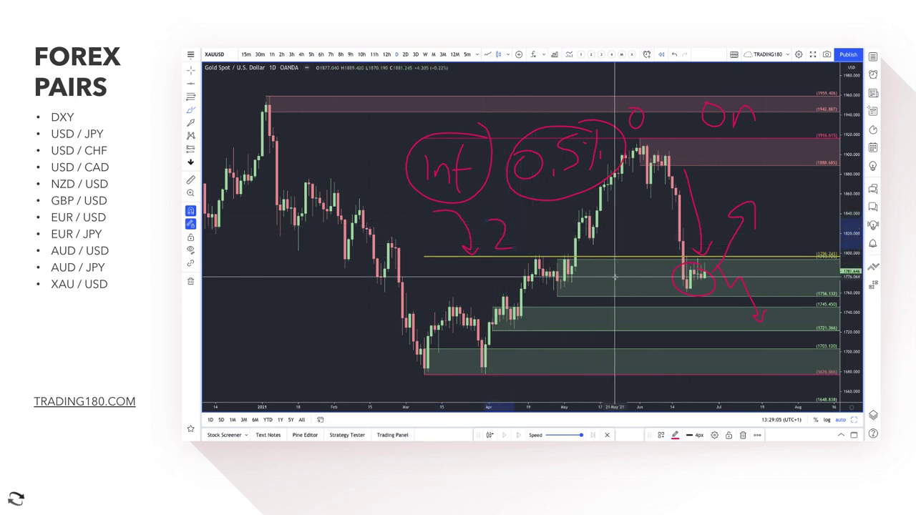
- Circle gold's November and January highs near the 1959.406 supply edge and the two March lows near the bottom demand zone
scroll(509, 264, down, 2)
scroll(512, 266, up, 2)
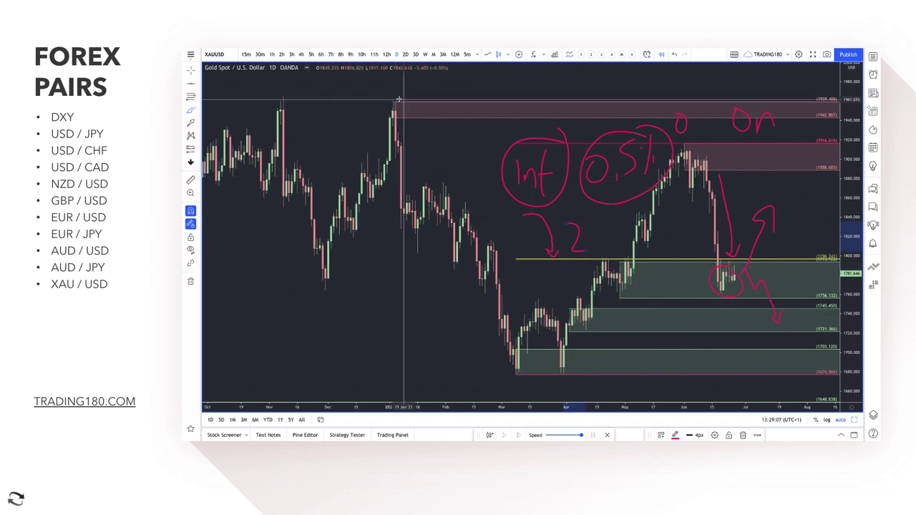
mouse_move(413, 93)
mouse_down()
mouse_move(373, 114)
mouse_move(412, 106)
mouse_up()
scroll(449, 135, down, 1)
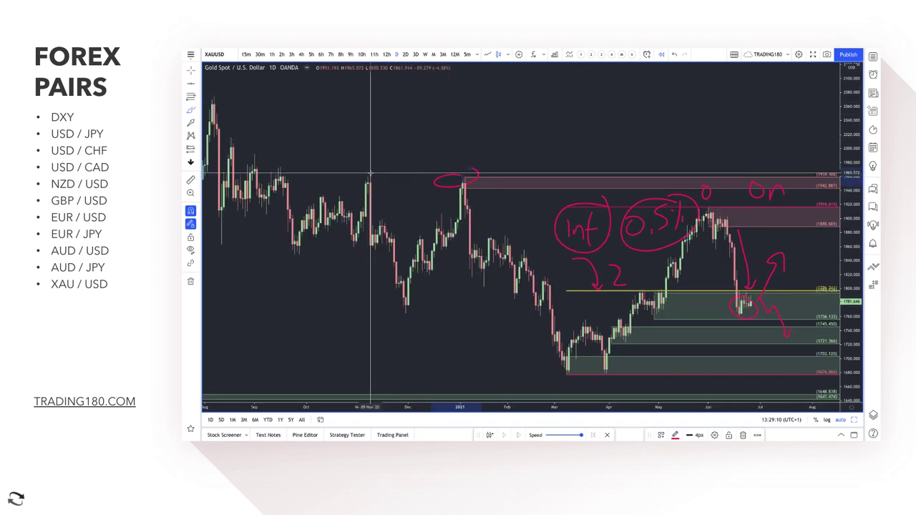
drag(368, 172, 378, 164)
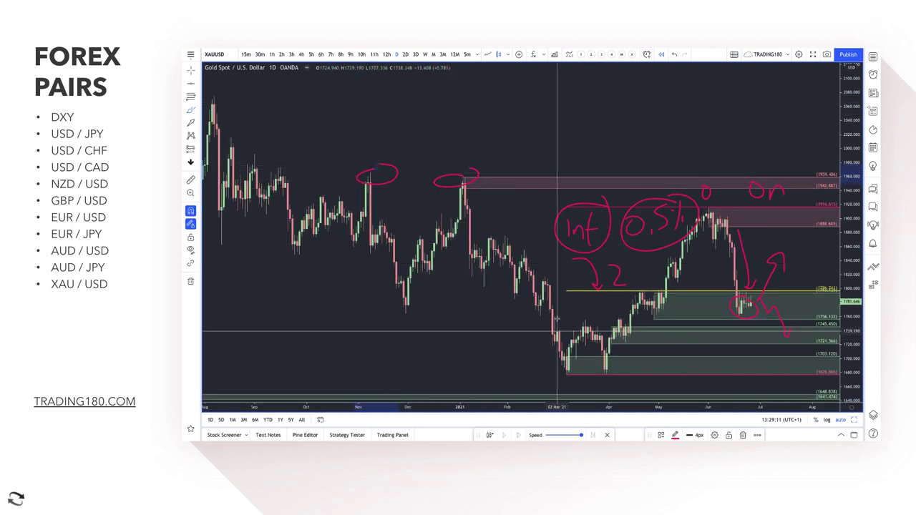
drag(561, 361, 539, 370)
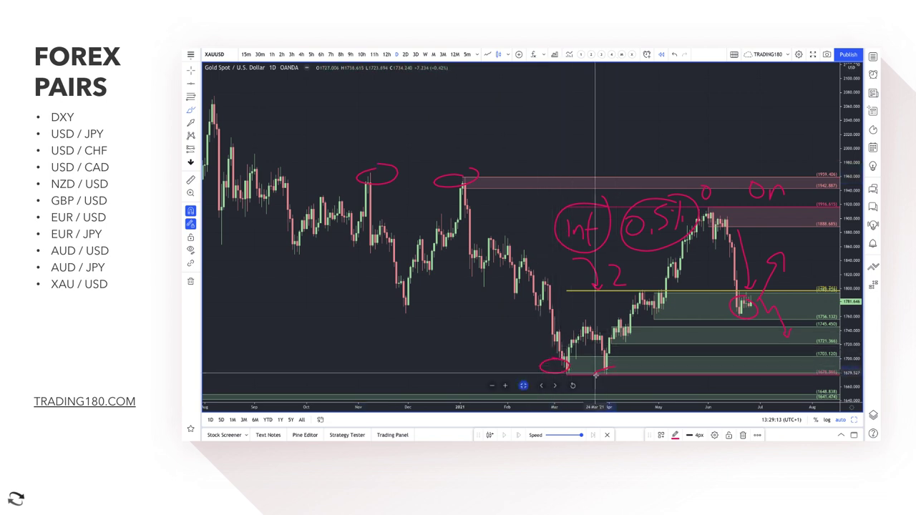
drag(598, 368, 603, 367)
- Brush a zigzag line along gold's swings: down to the early March low, up to the June peak, and down to the latest candles
mouse_move(483, 214)
mouse_down()
mouse_move(562, 365)
mouse_move(708, 194)
mouse_up()
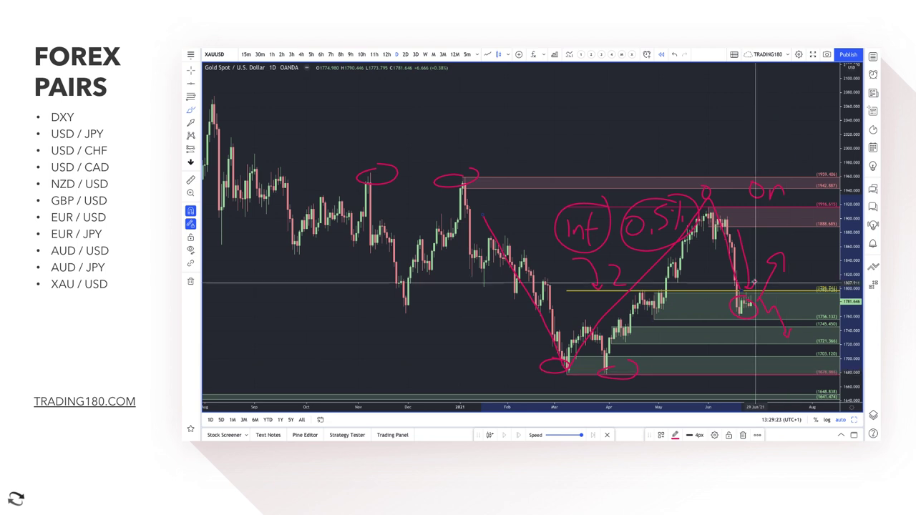
scroll(773, 308, down, 3)
drag(769, 300, 734, 286)
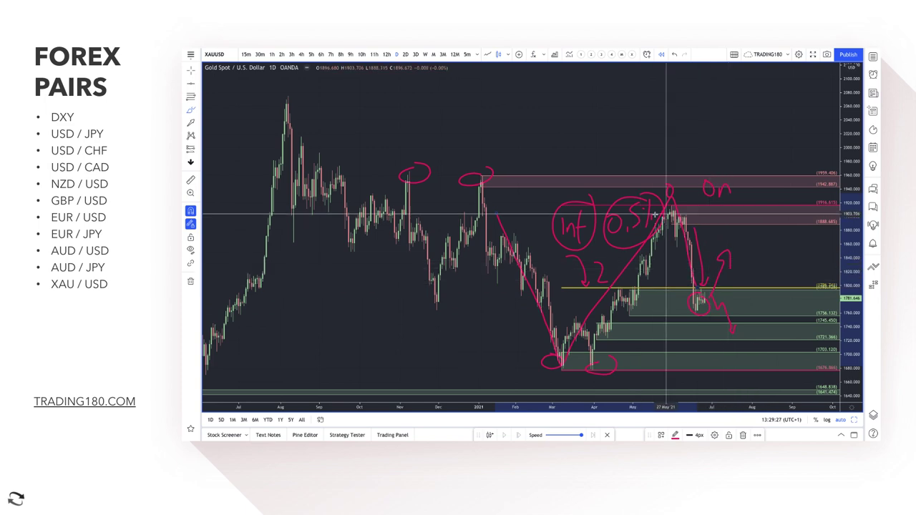
scroll(597, 136, up, 3)
scroll(594, 140, up, 2)
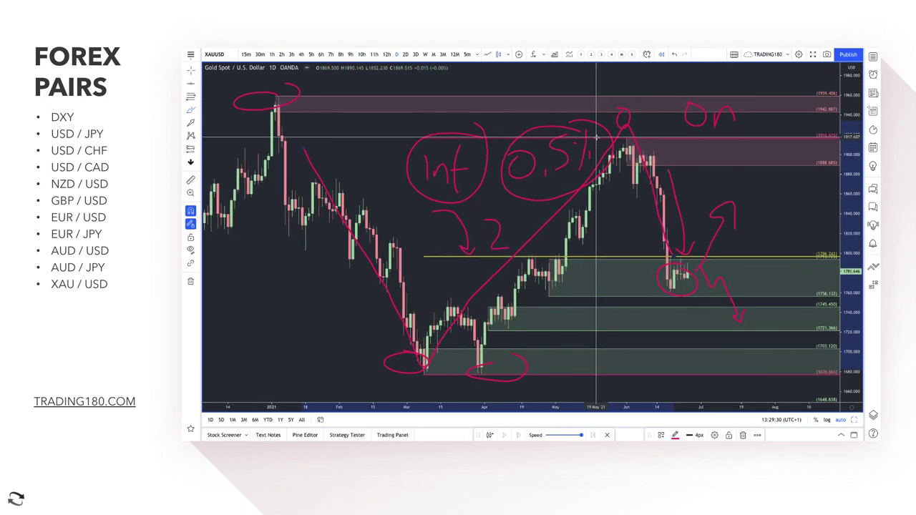
scroll(530, 161, down, 2)
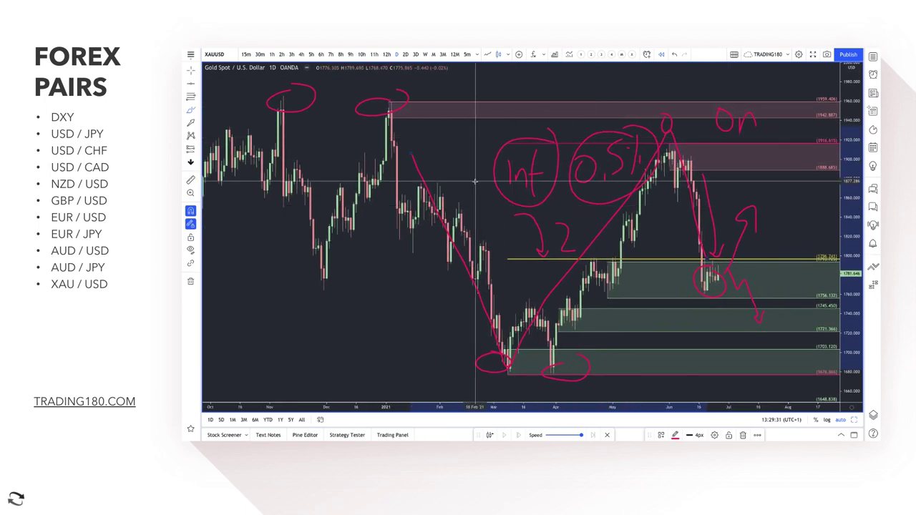